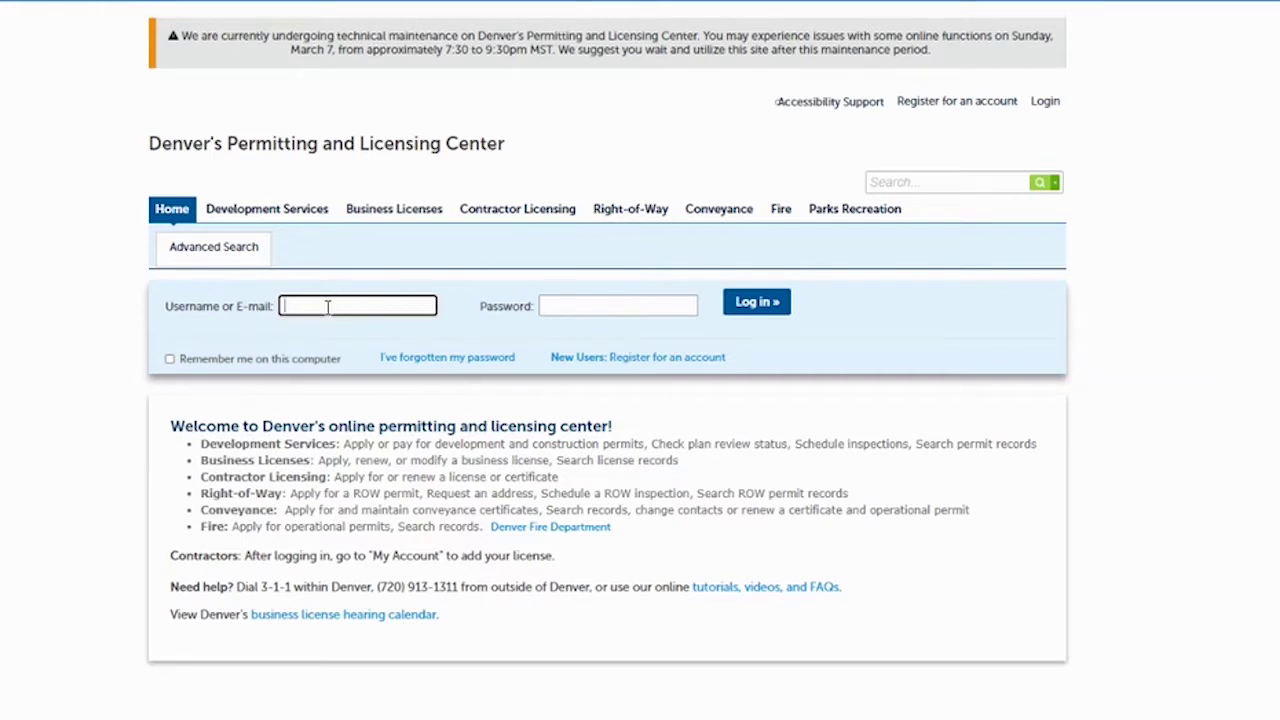
Sign in with the account e-mail, correcting a typo, and the account password.
left_click(587, 305)
type("•••••")
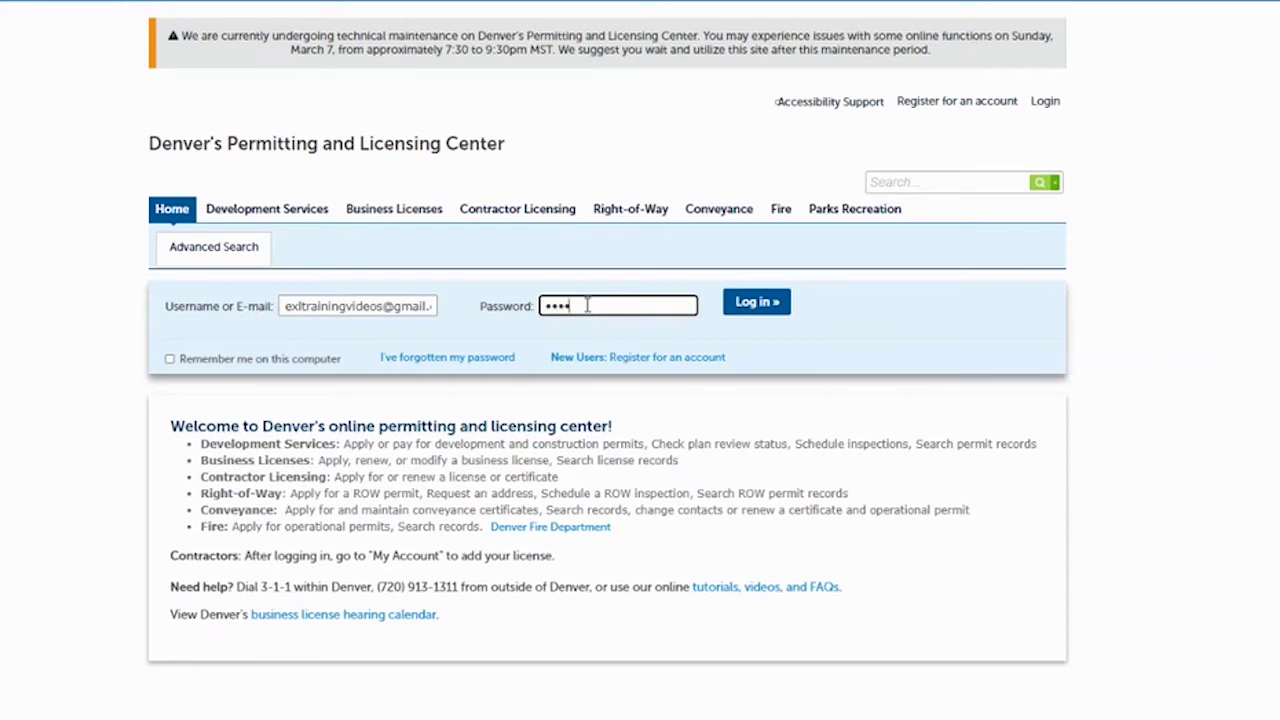
type("•••••••••••")
left_click(753, 302)
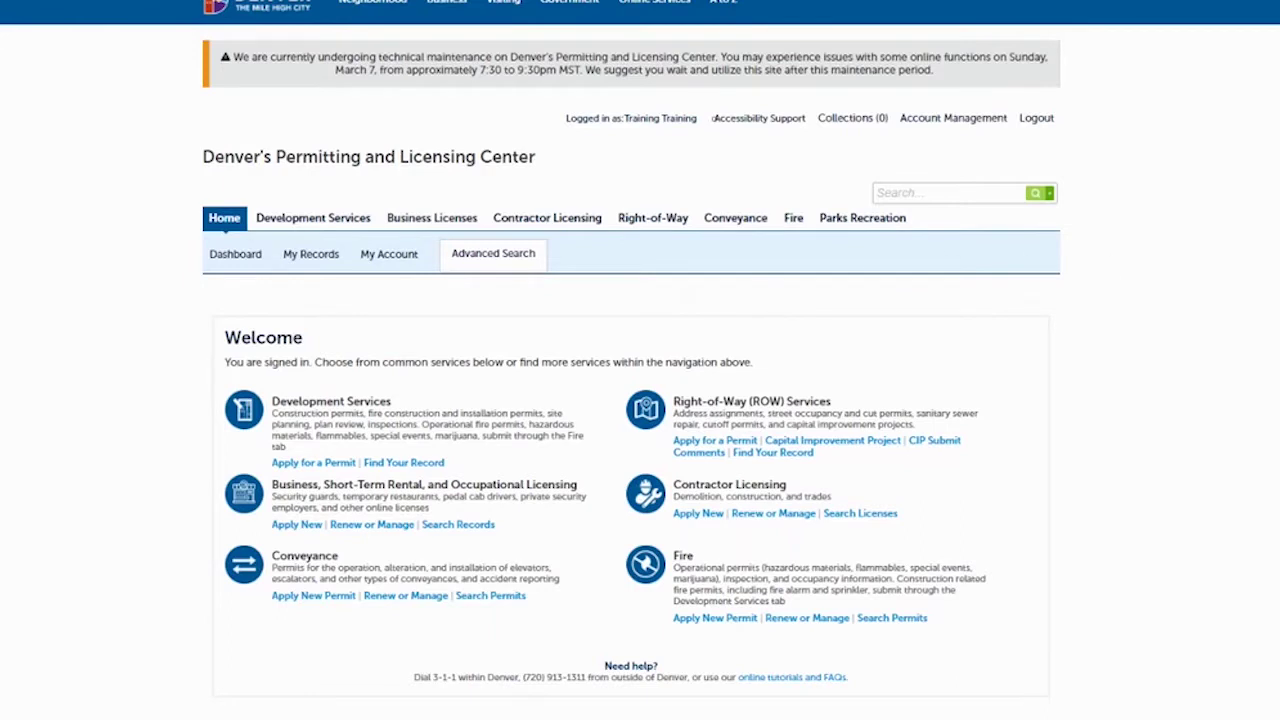
Start a new Business Licensing application of type Application Package and continue it.
scroll(640, 360, "down", 1)
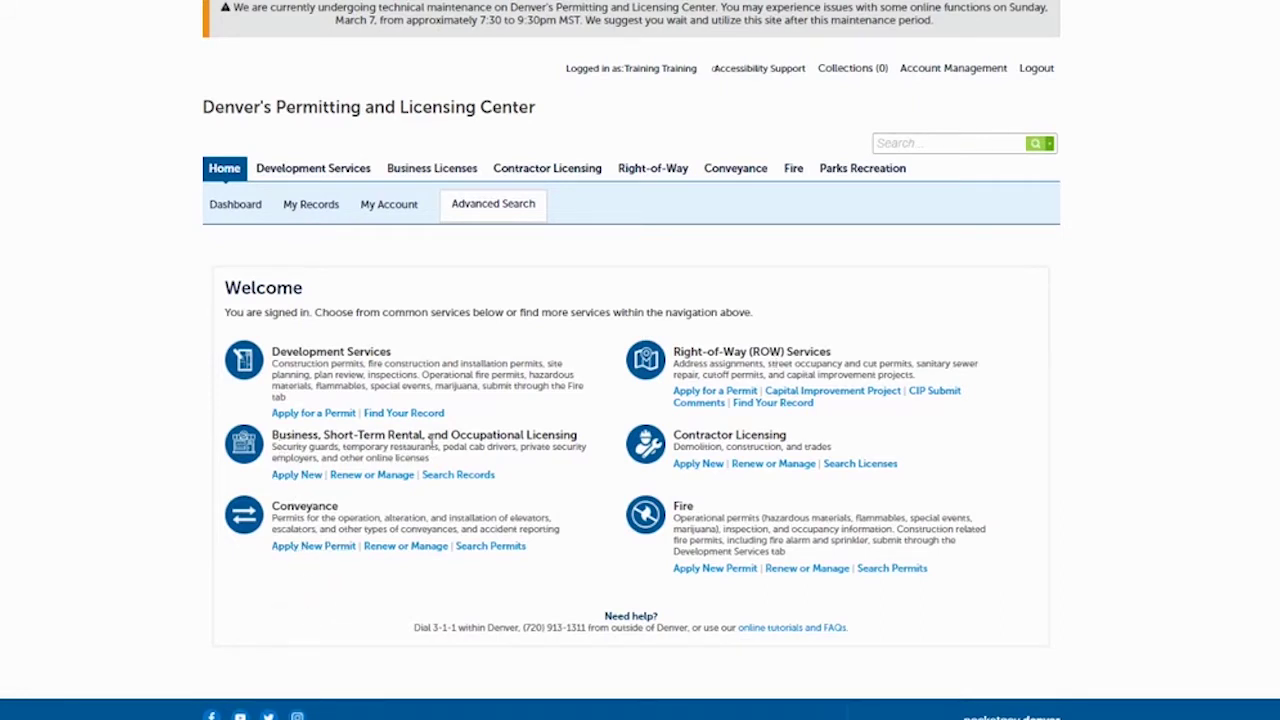
left_click(296, 475)
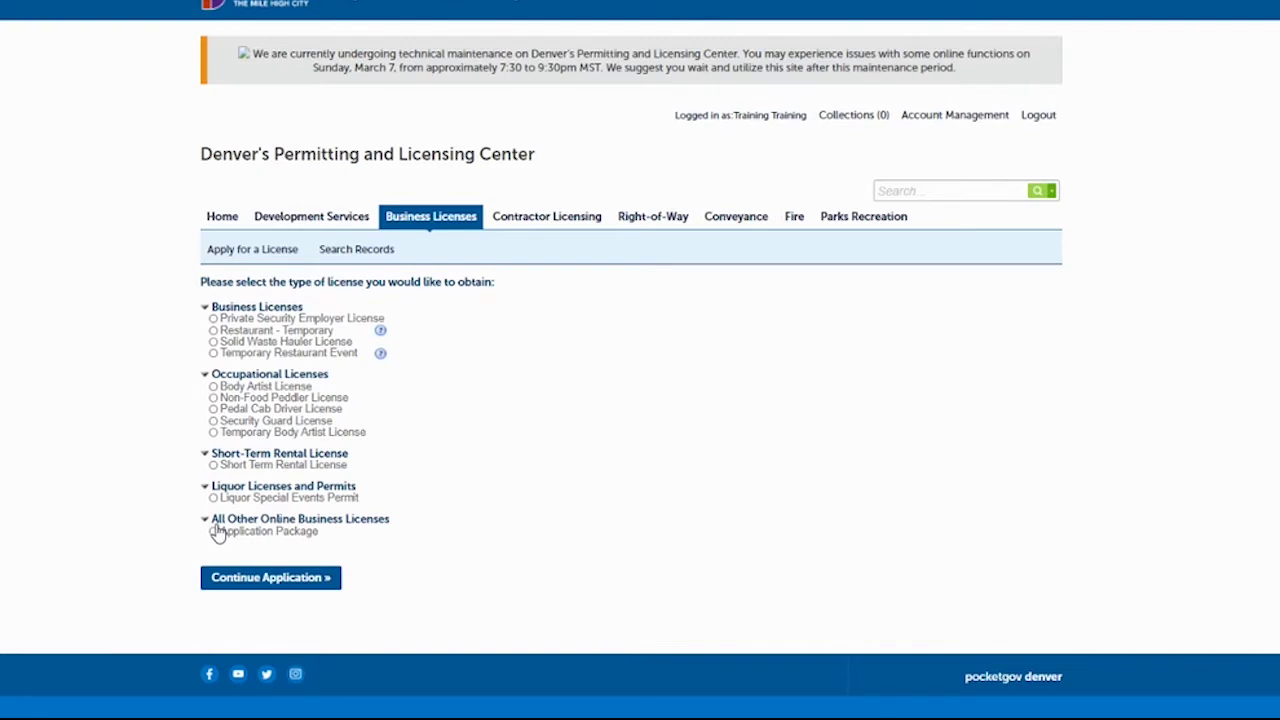
left_click(252, 578)
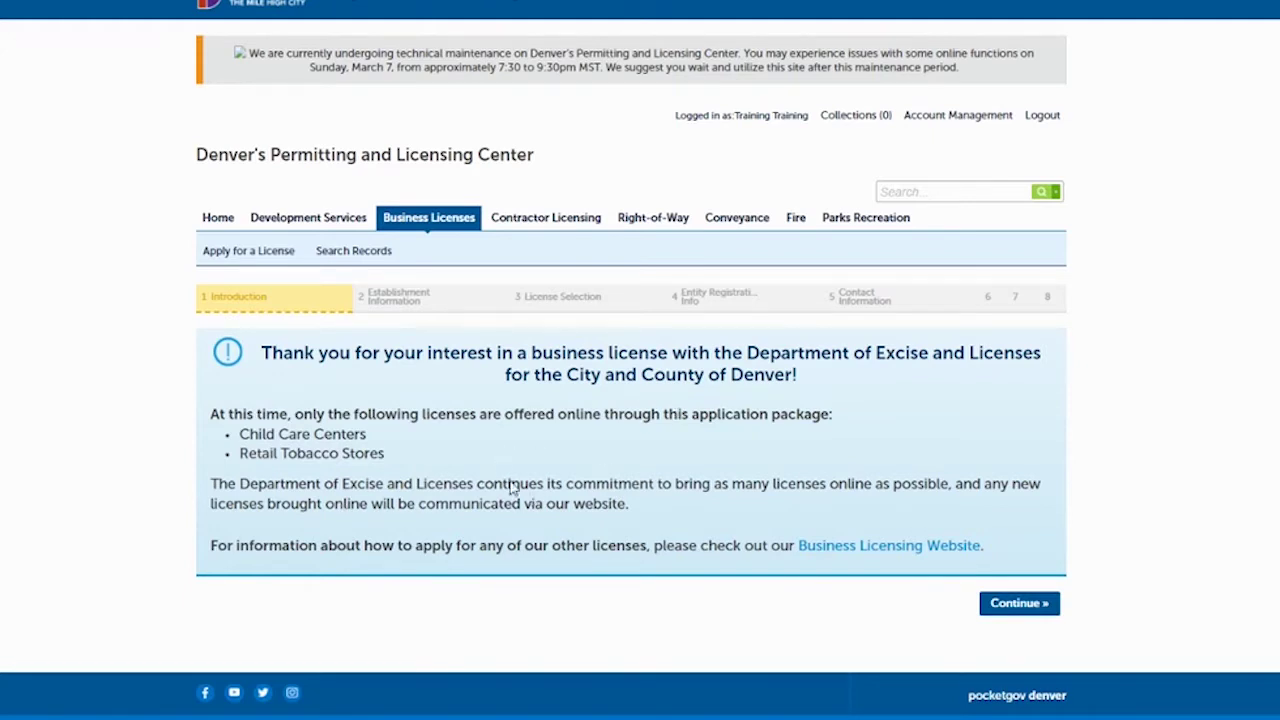
Move past the introduction and instructions to the Licensed Establishment address form.
left_click(1012, 605)
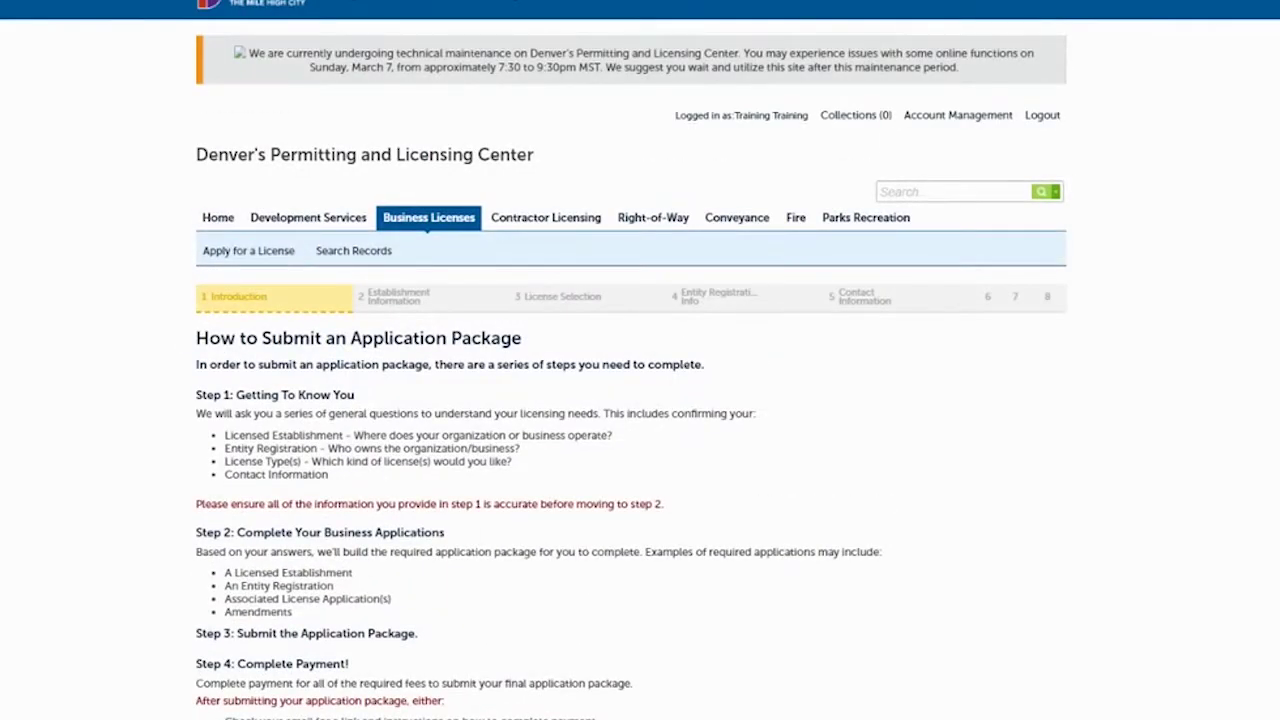
scroll(640, 360, "down", 2)
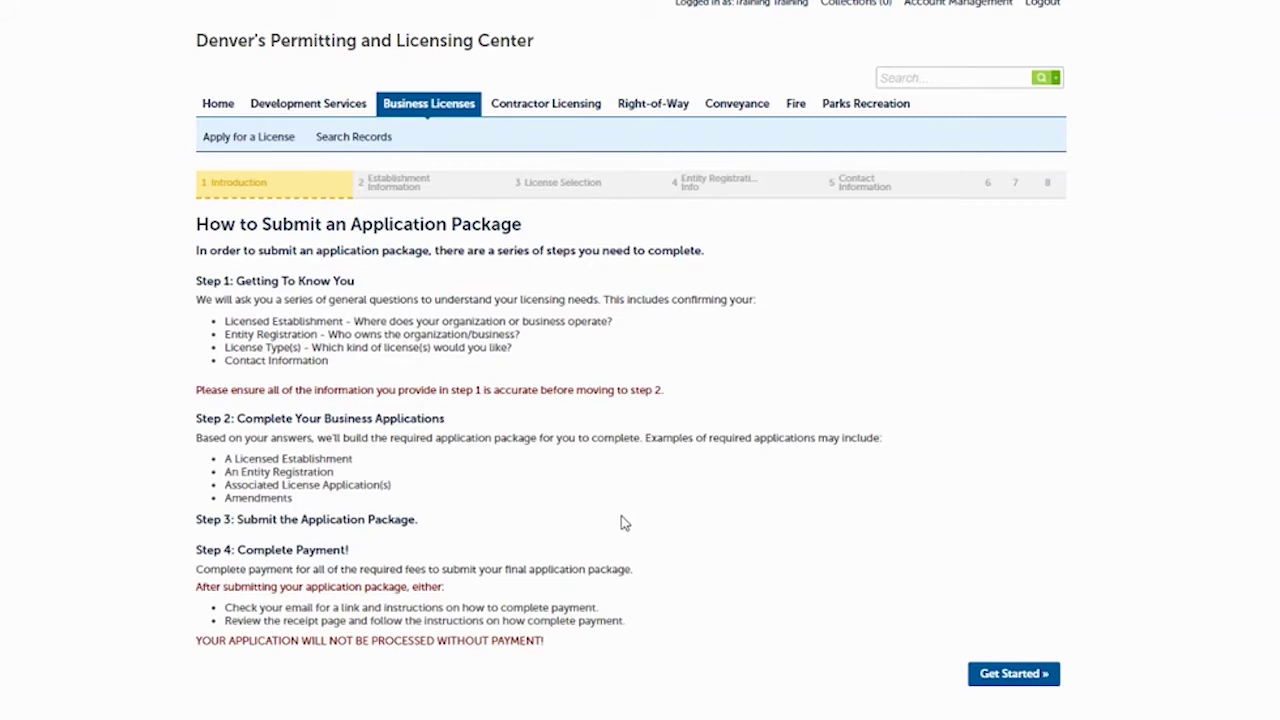
left_click(1012, 674)
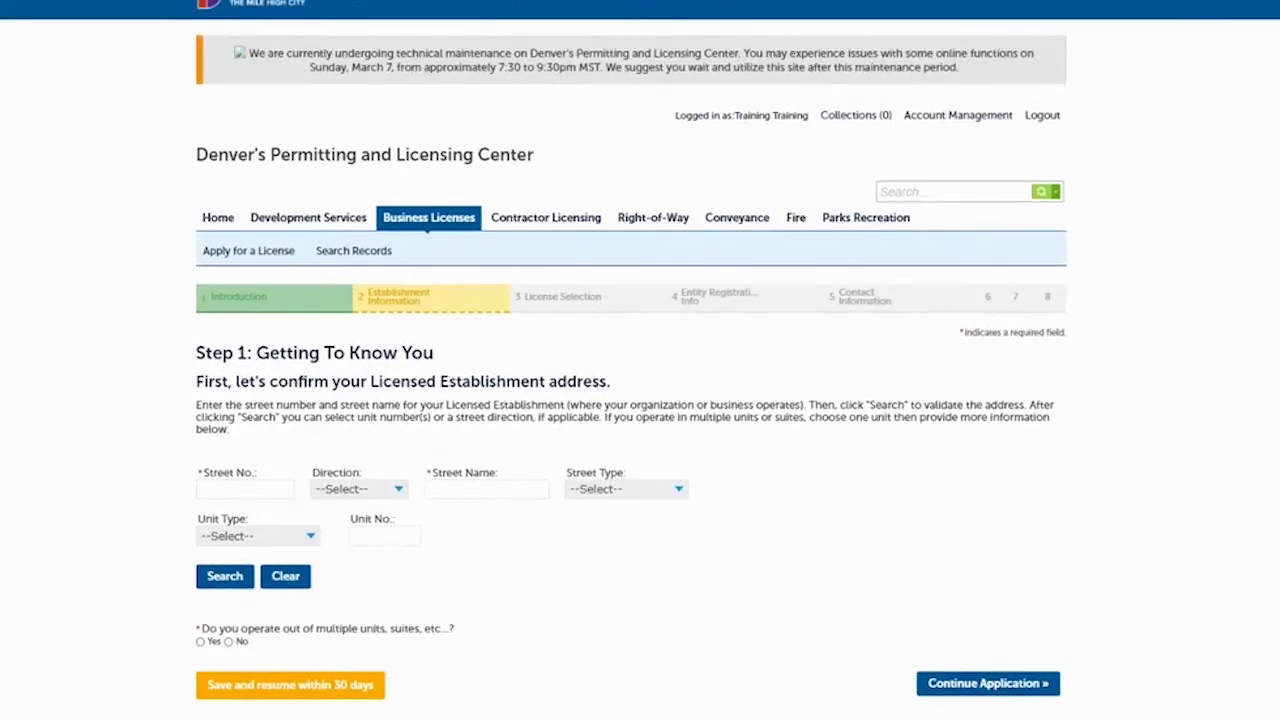
scroll(640, 400, "down", 1)
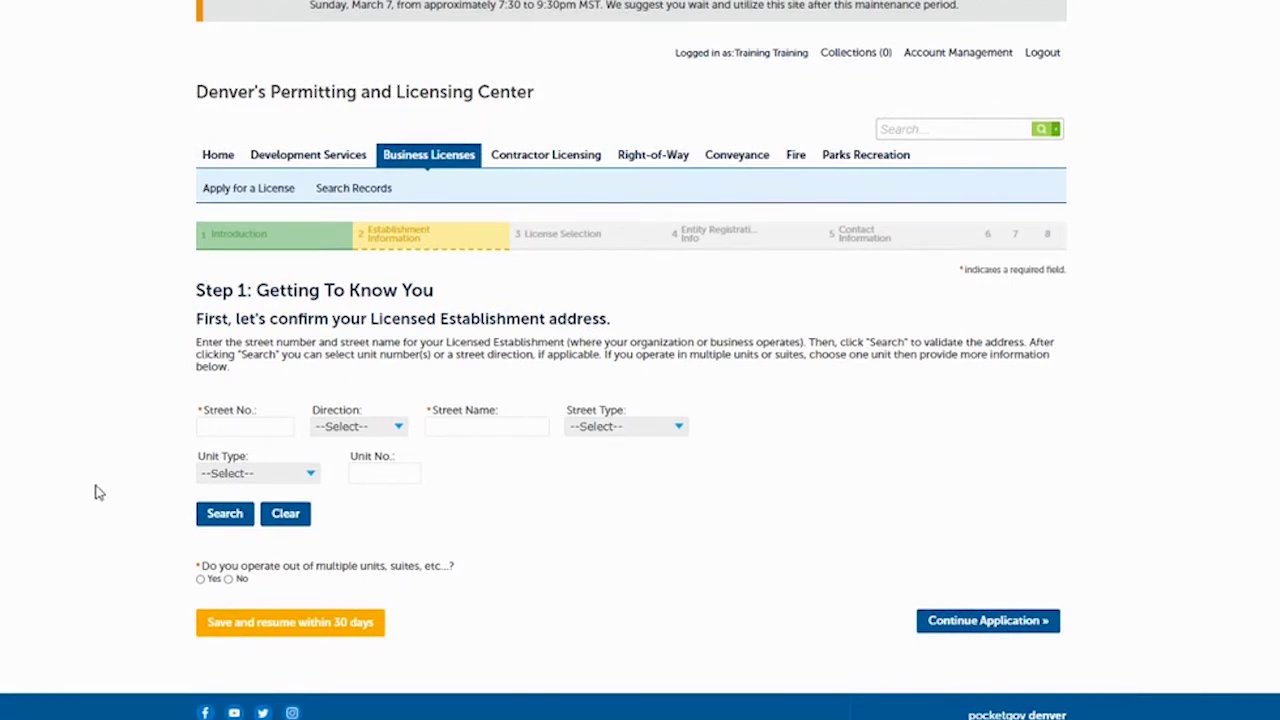
Enter 201 Colfax with multiple units Yes and details 'Dept. 206', then search the address.
left_click(224, 422)
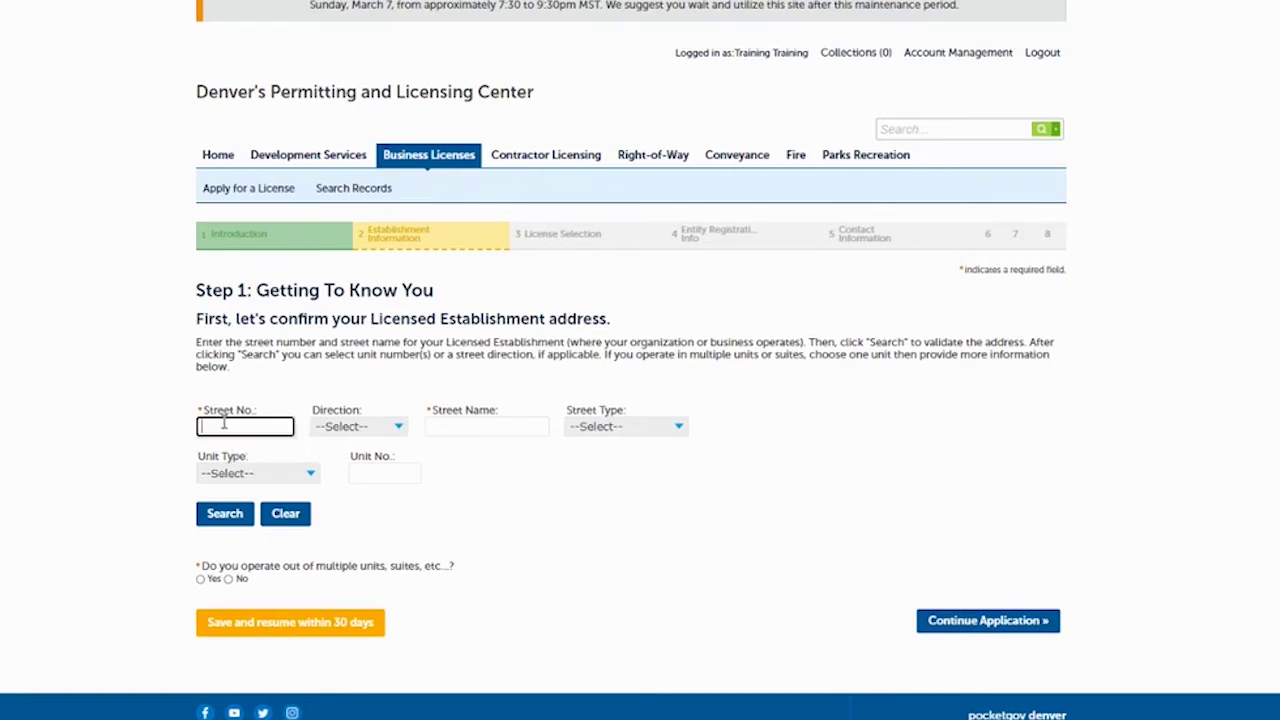
type("201")
key("Tab")
key("Tab")
type("Colfax")
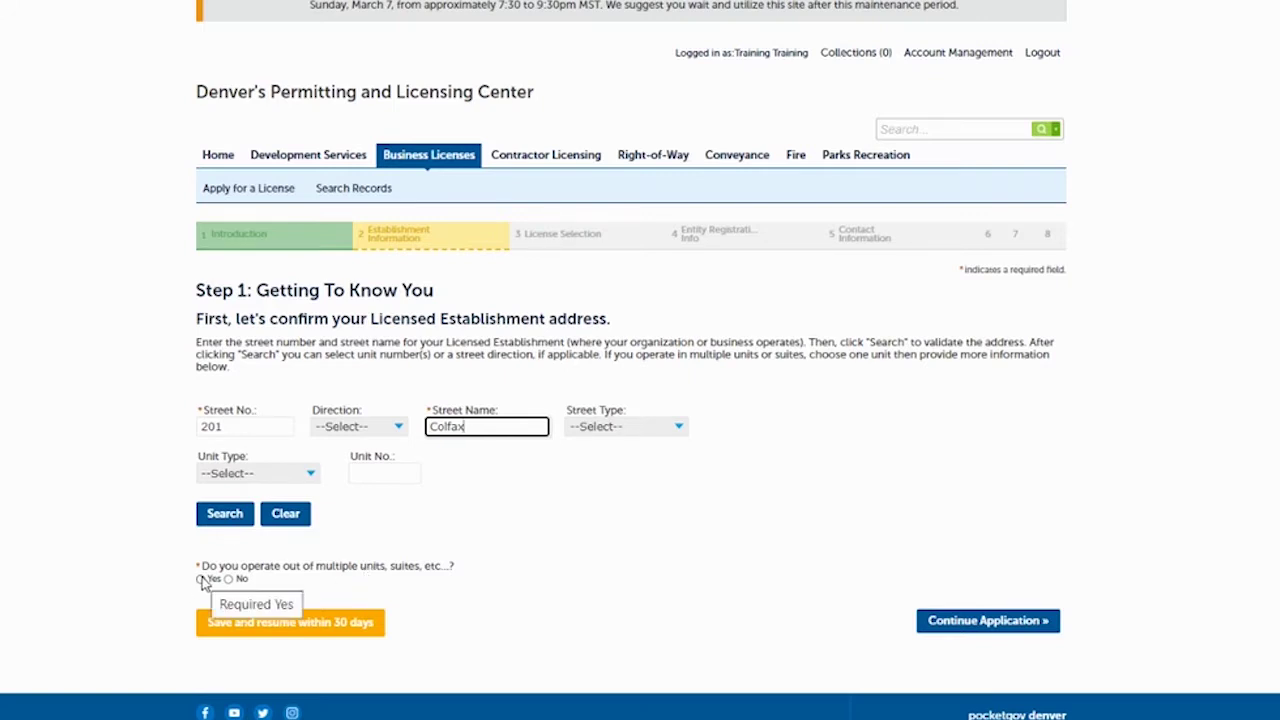
left_click(201, 579)
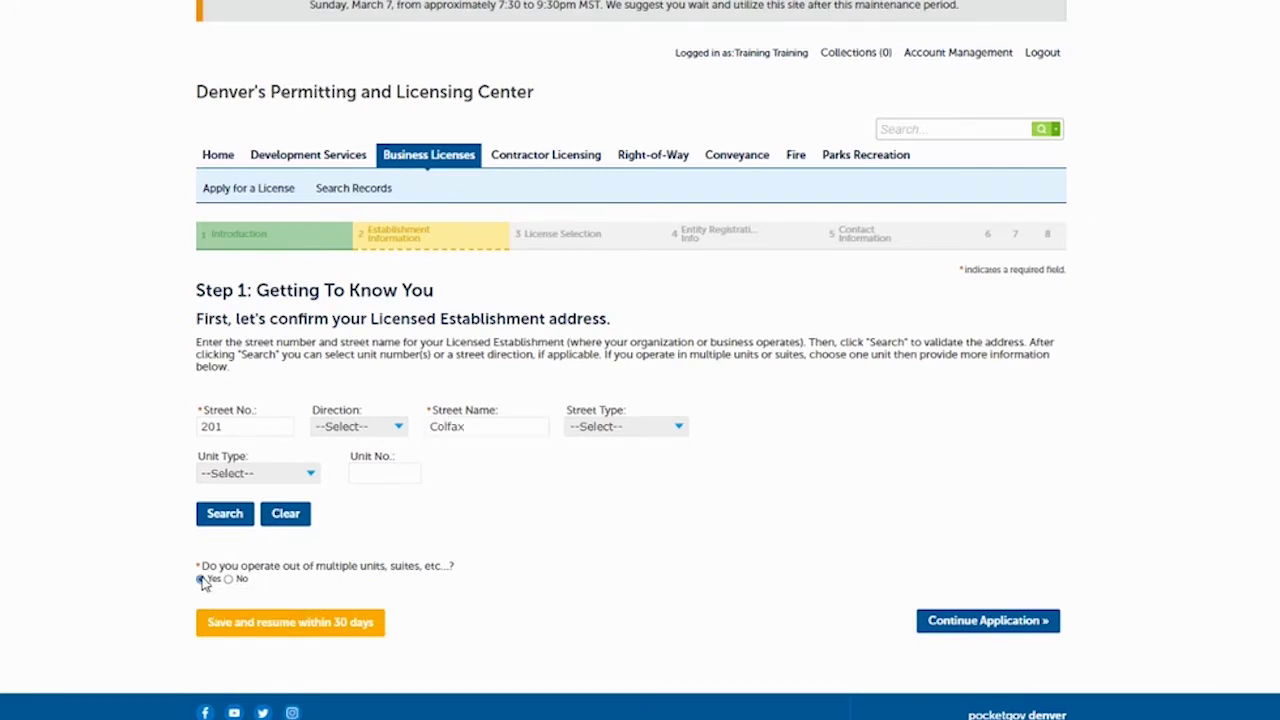
left_click(239, 613)
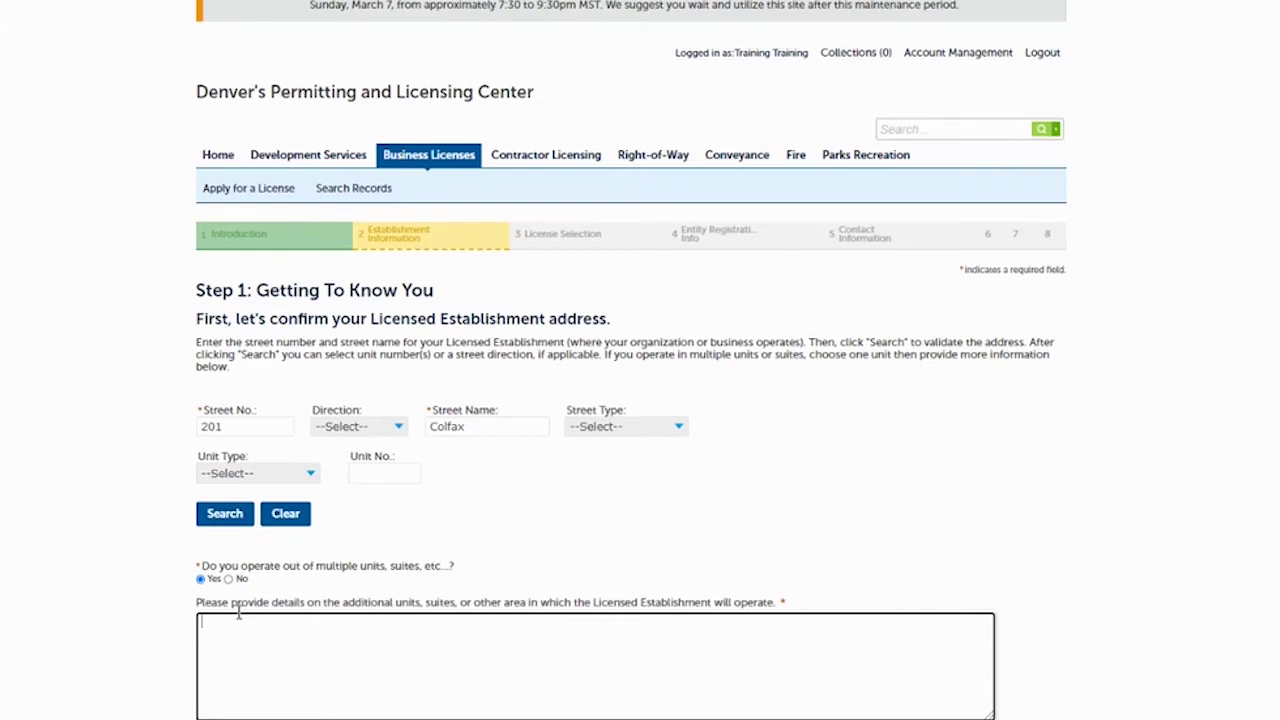
type("Dept. 206")
left_click(232, 514)
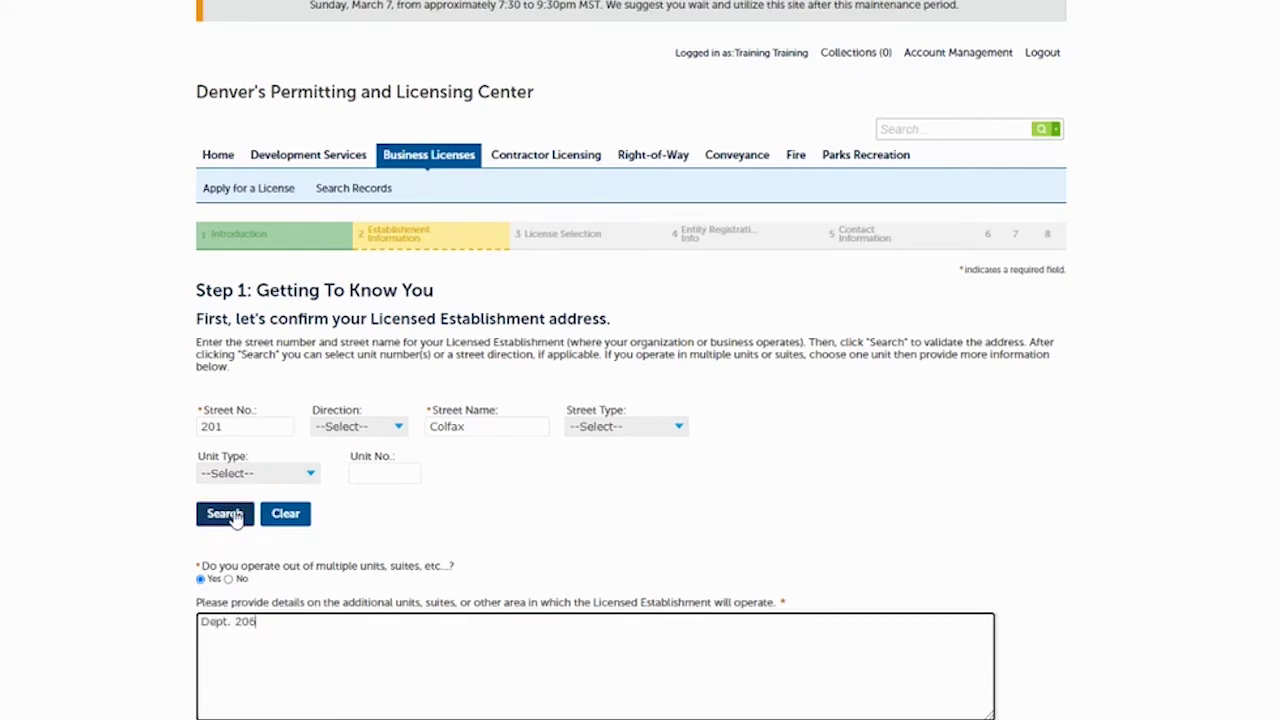
Validate the address as 201 W Colfax Ave with its first associated parcel.
left_click(232, 514)
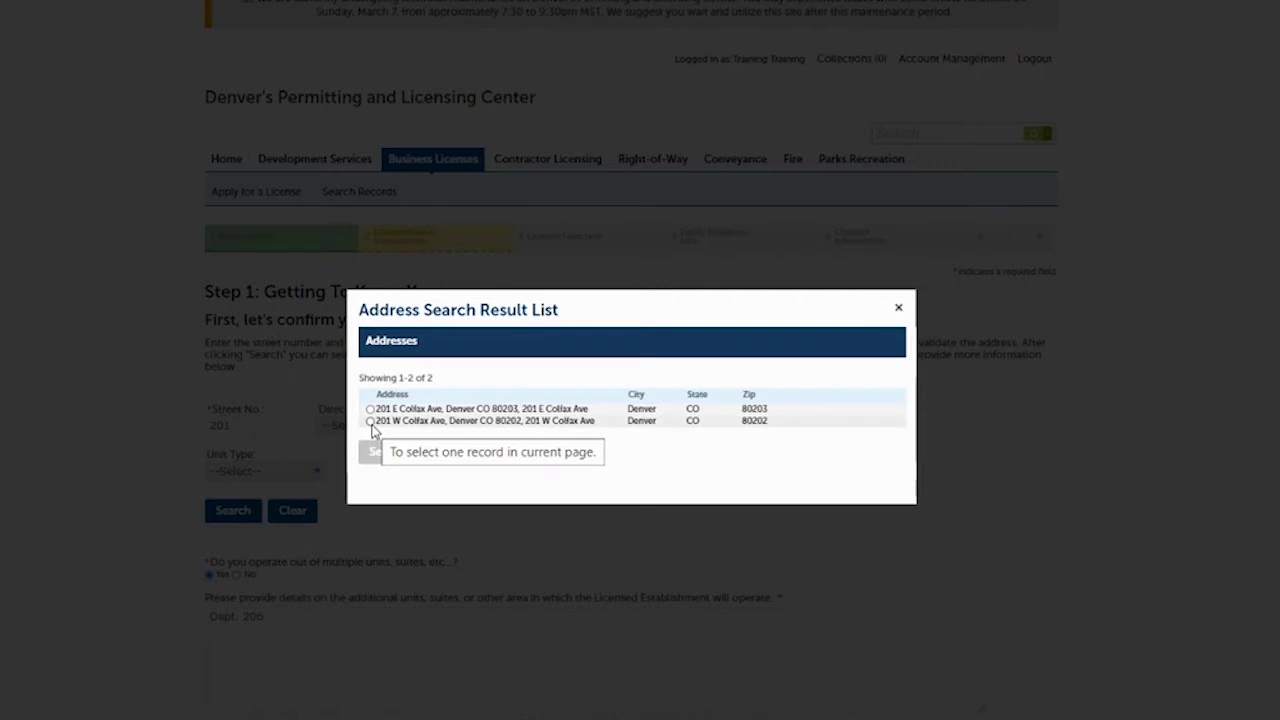
left_click(370, 421)
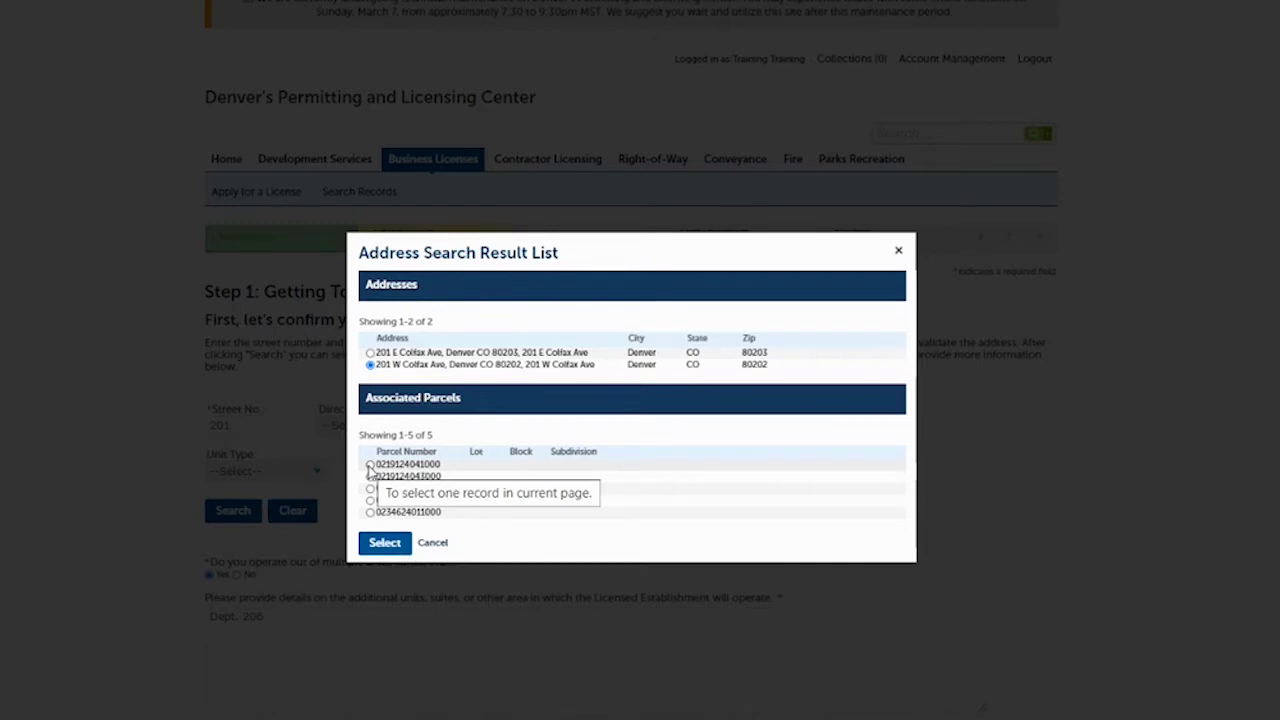
left_click(370, 466)
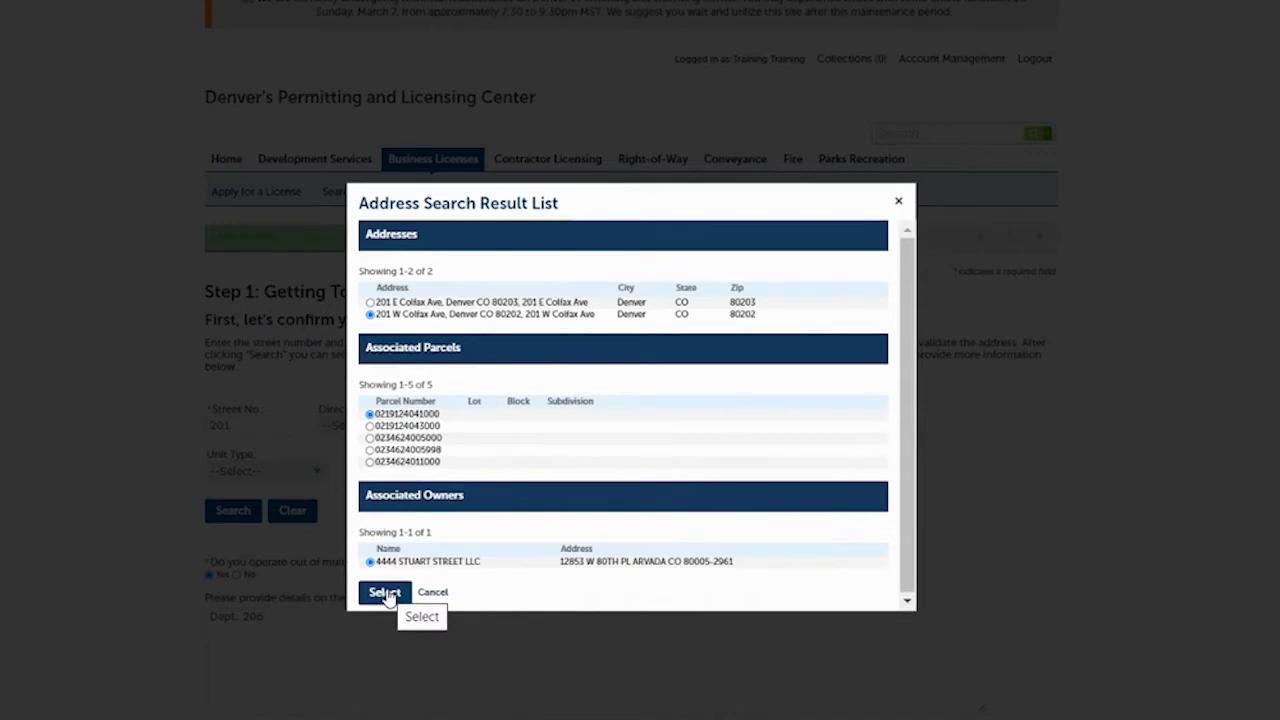
left_click(386, 594)
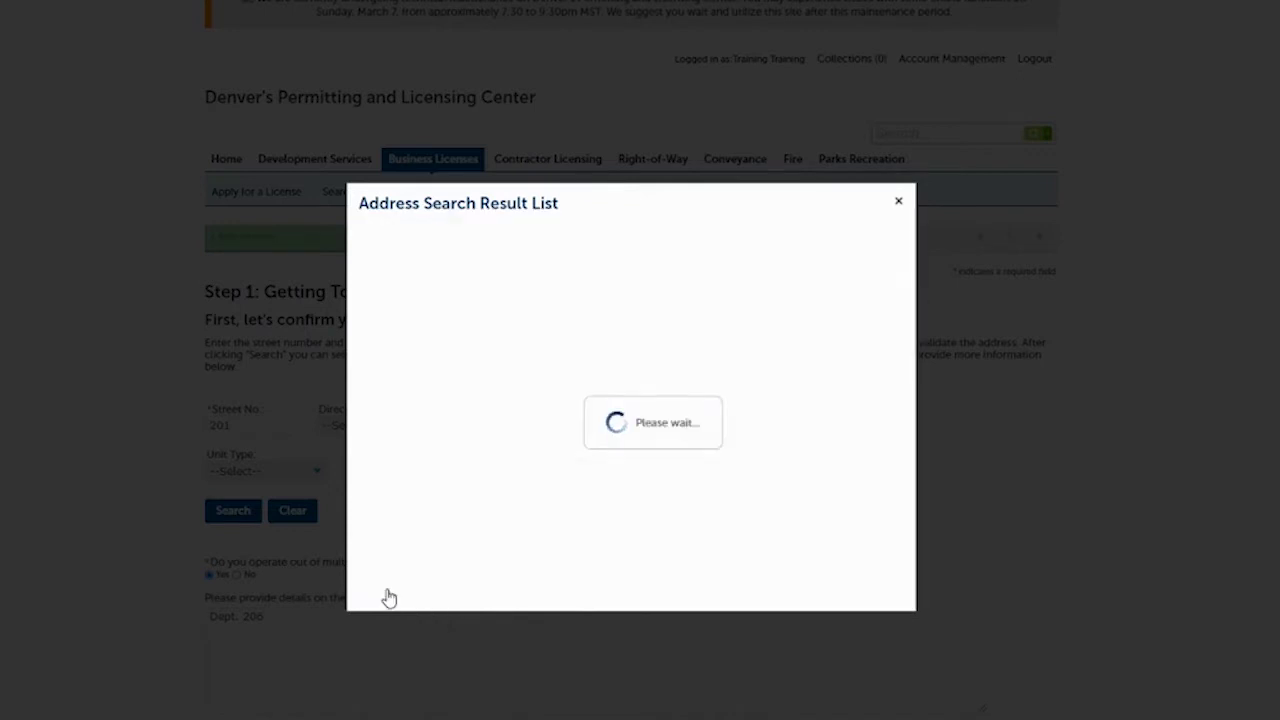
scroll(1000, 573, "down", 2)
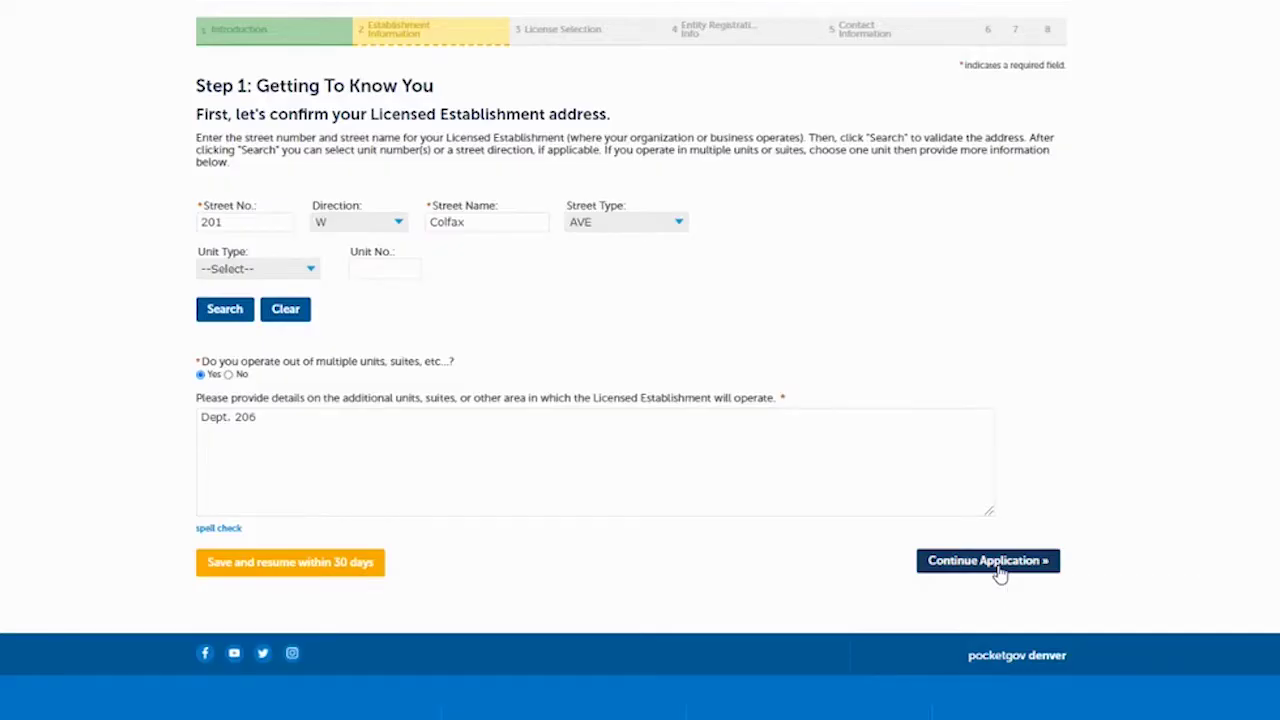
Continue past the address, answer No to existing Entity Registrations, and move to License Selection.
left_click(988, 561)
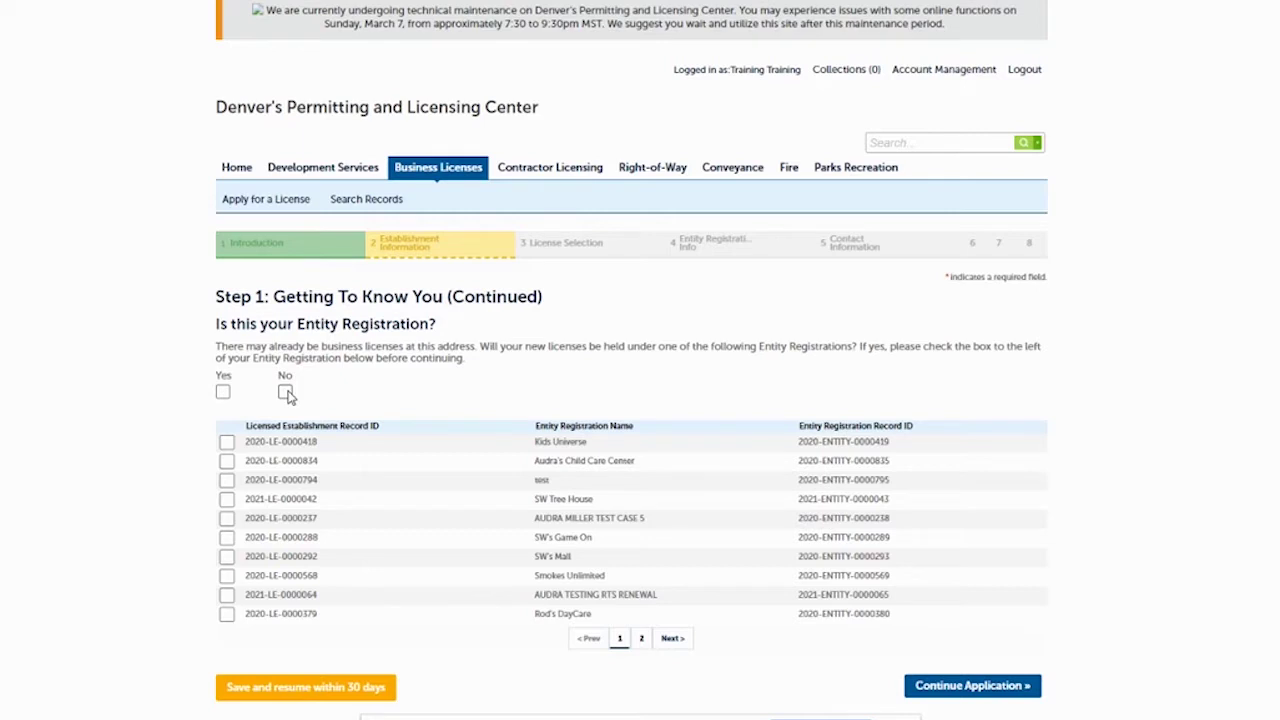
left_click(286, 392)
left_click(970, 686)
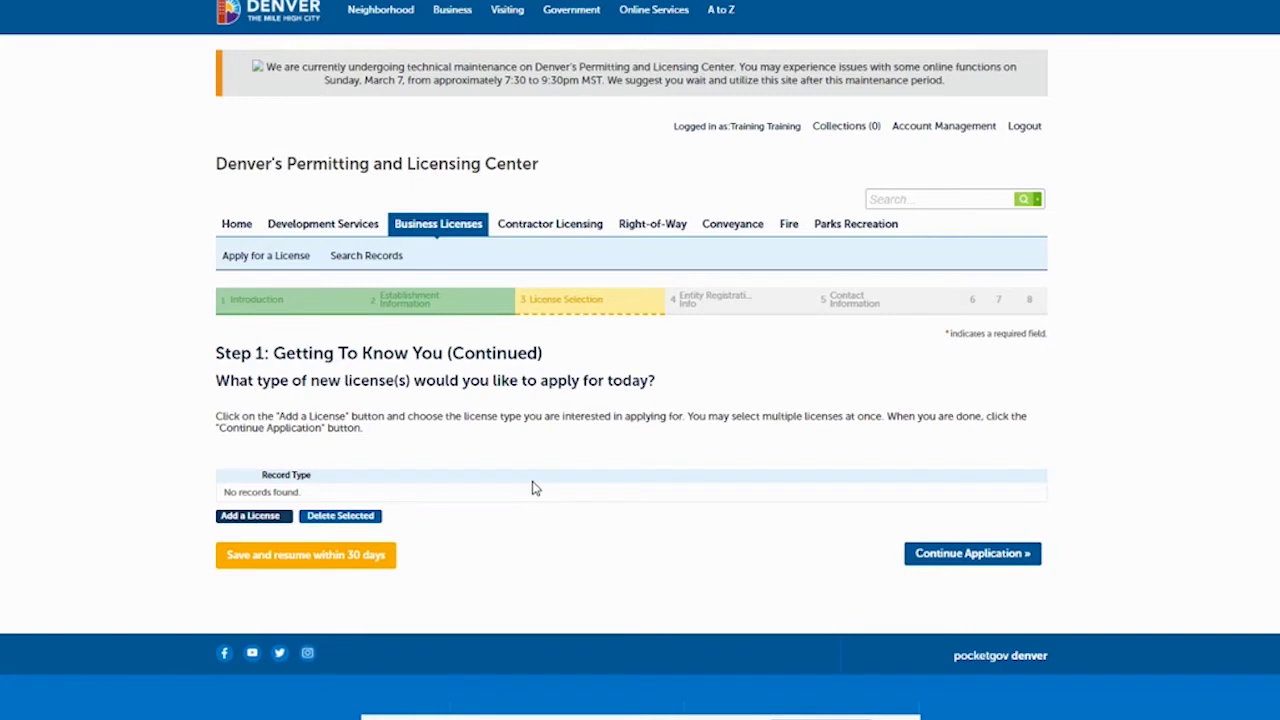
Add Retail Tobacco Store License as the requested license and continue the application.
left_click(246, 520)
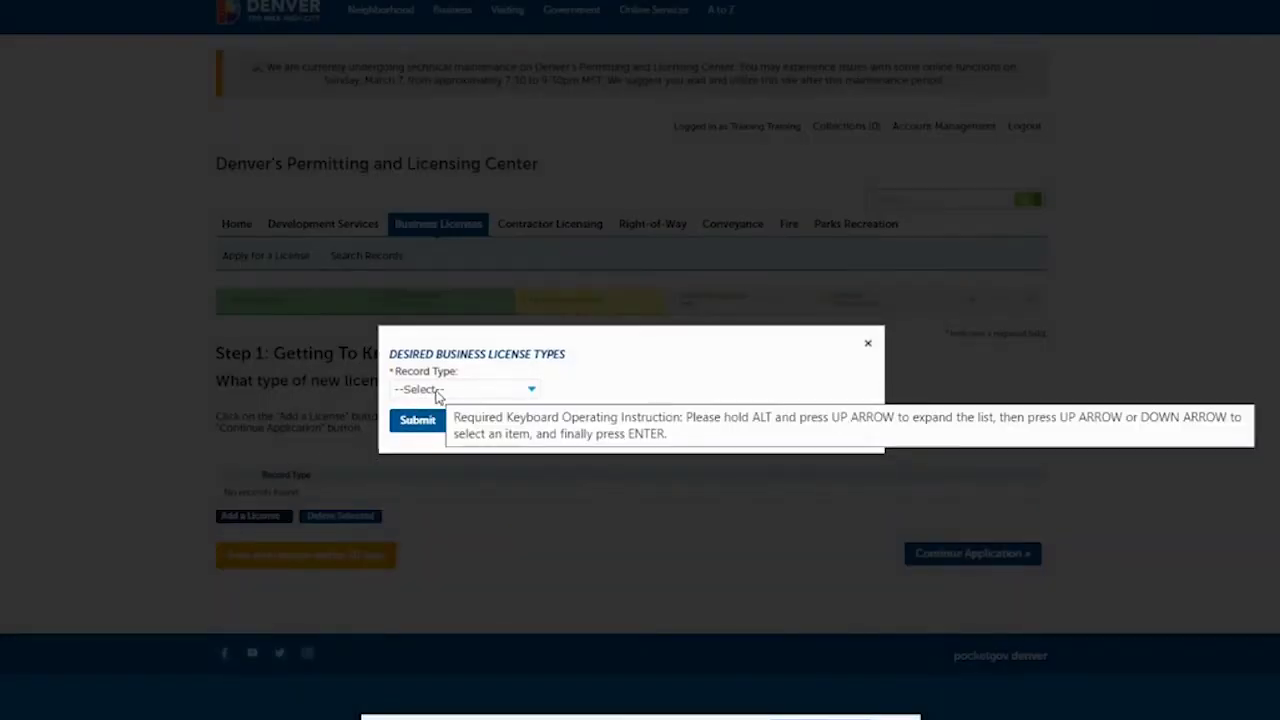
left_click(532, 392)
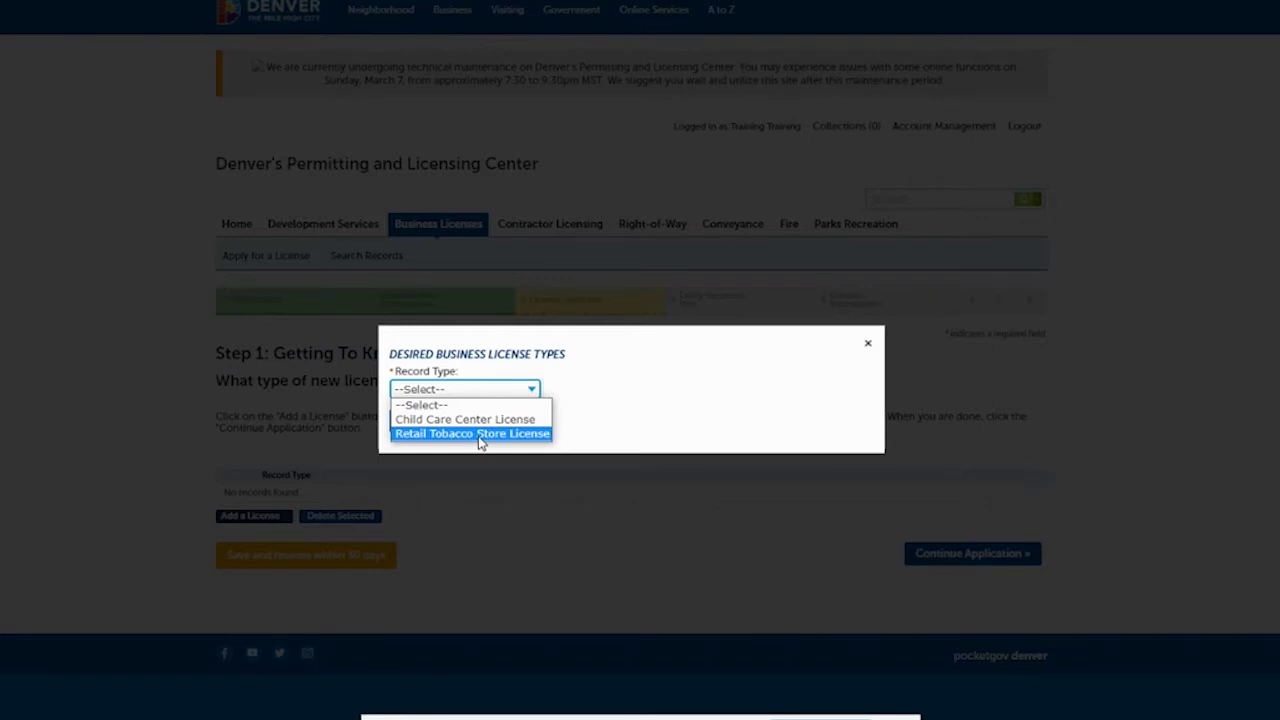
left_click(480, 433)
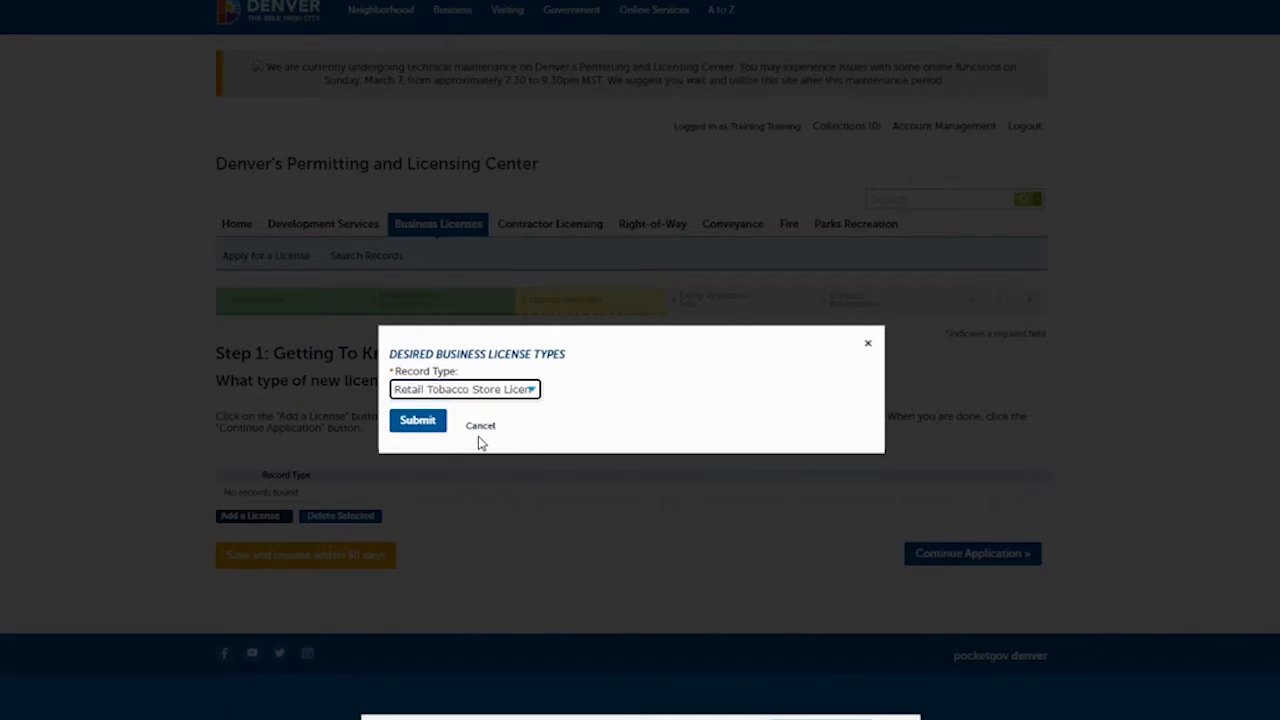
left_click(418, 421)
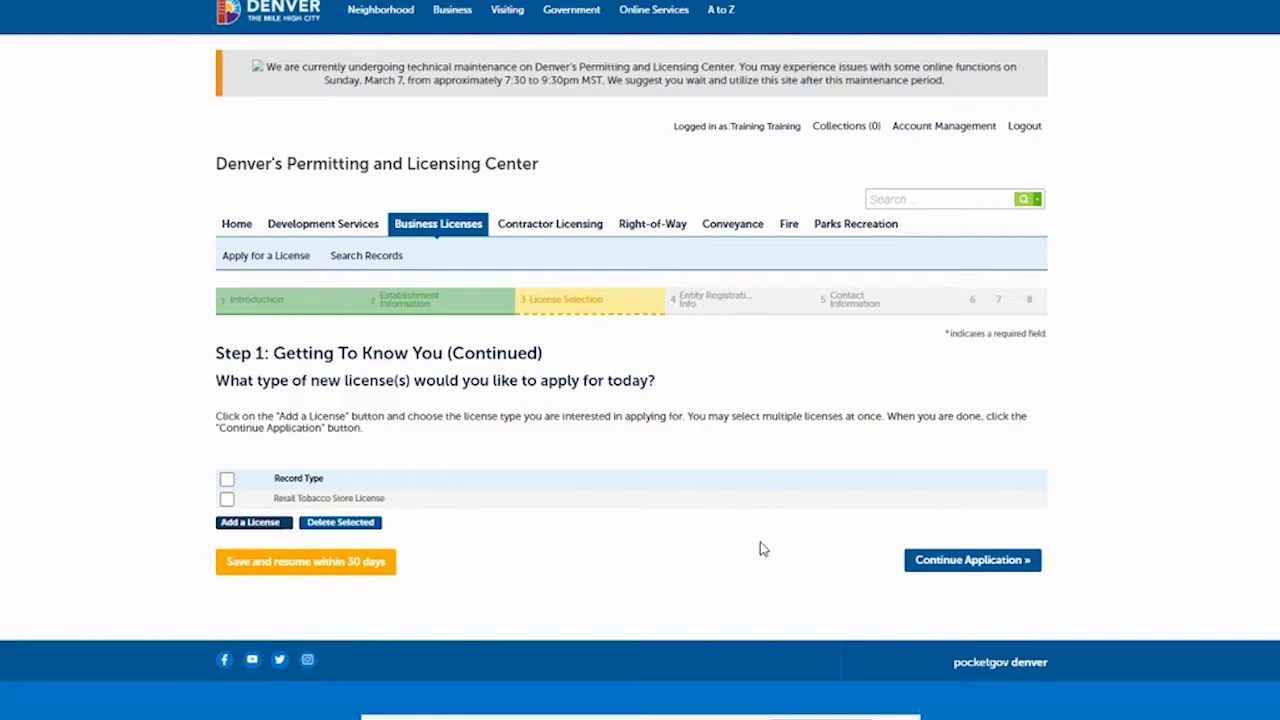
left_click(944, 562)
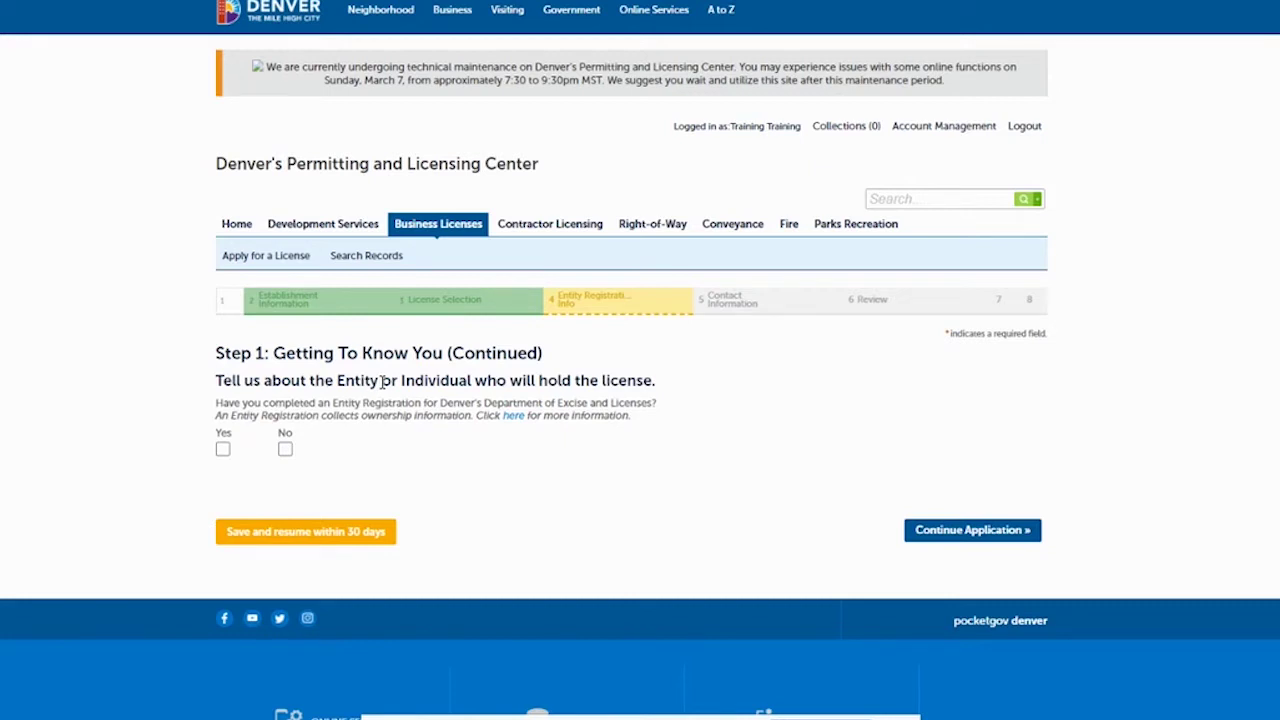
Answer No to Entity Registration and set entity type Limited Liability Company named 'Excise and Licenses, LLC'.
left_click(285, 449)
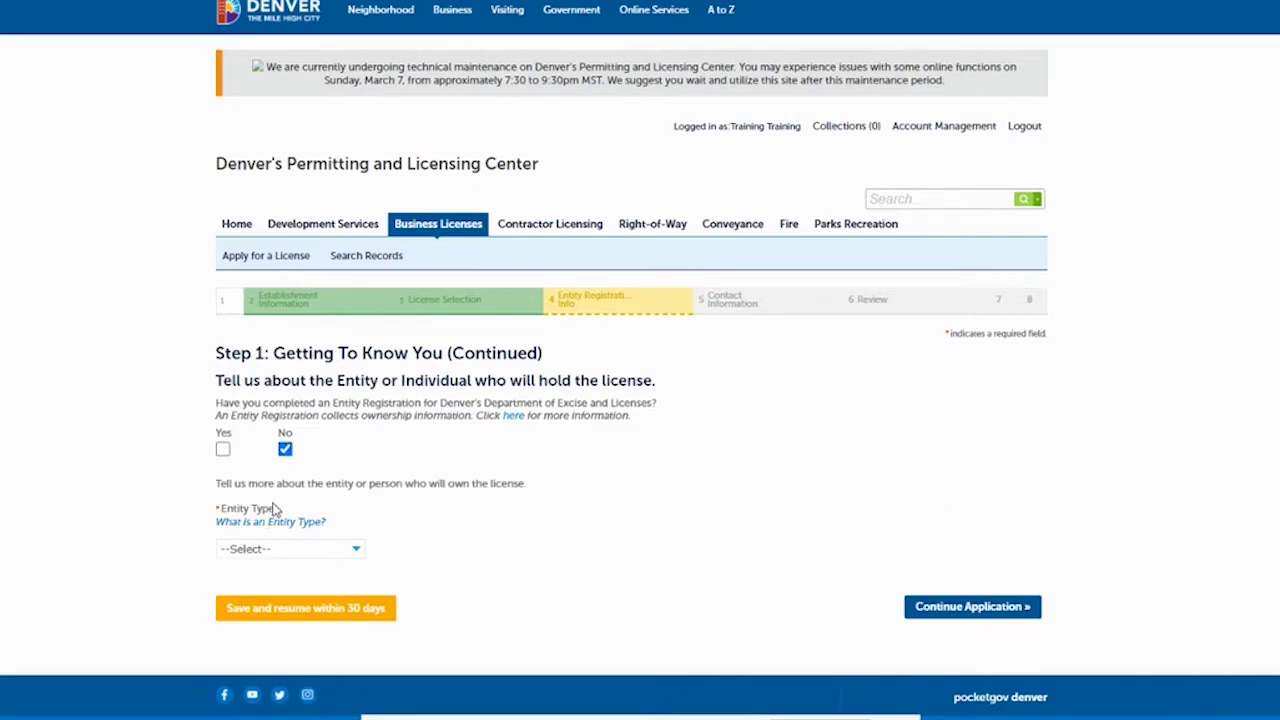
left_click(321, 551)
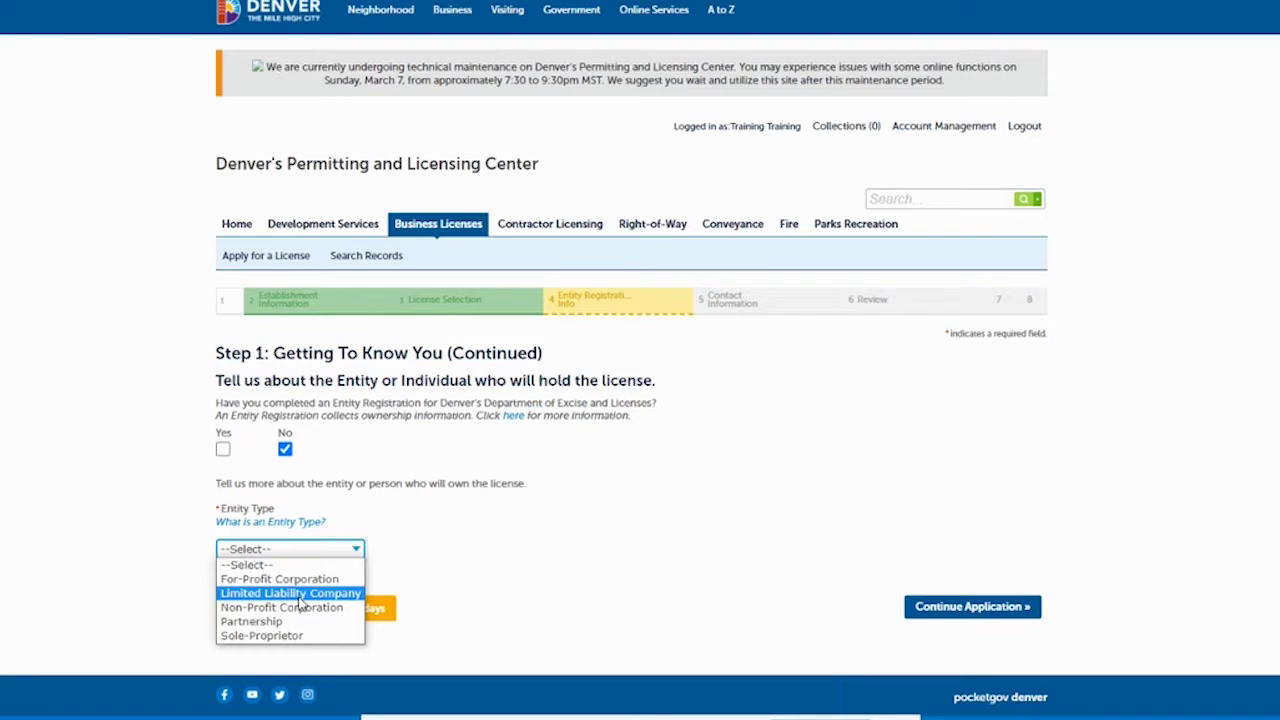
left_click(290, 593)
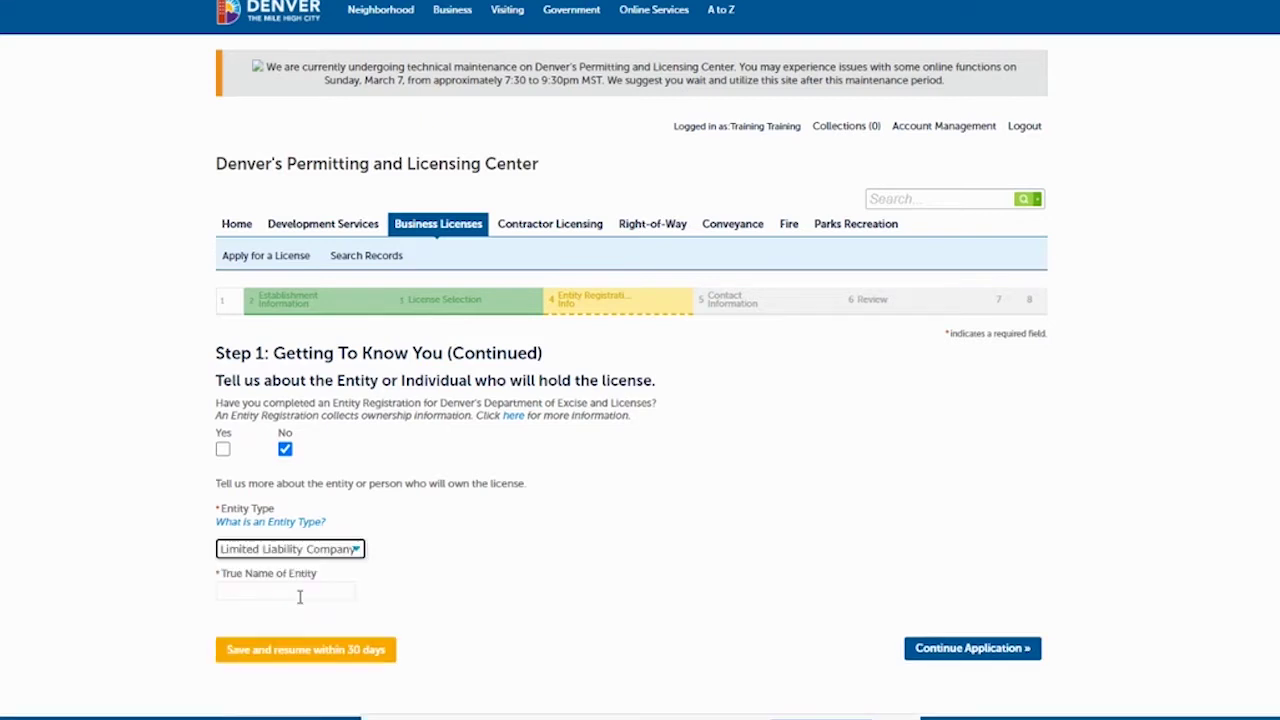
left_click(299, 593)
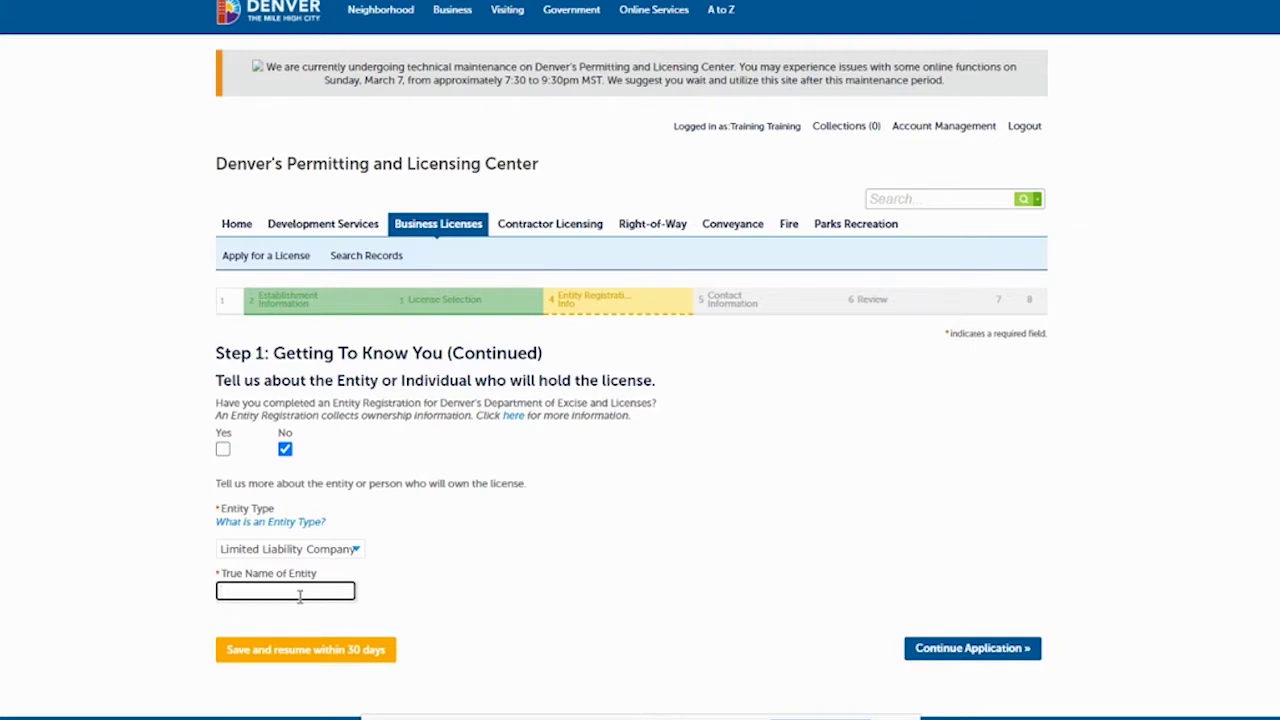
type("Excise and Licenses, LLC")
left_click(943, 649)
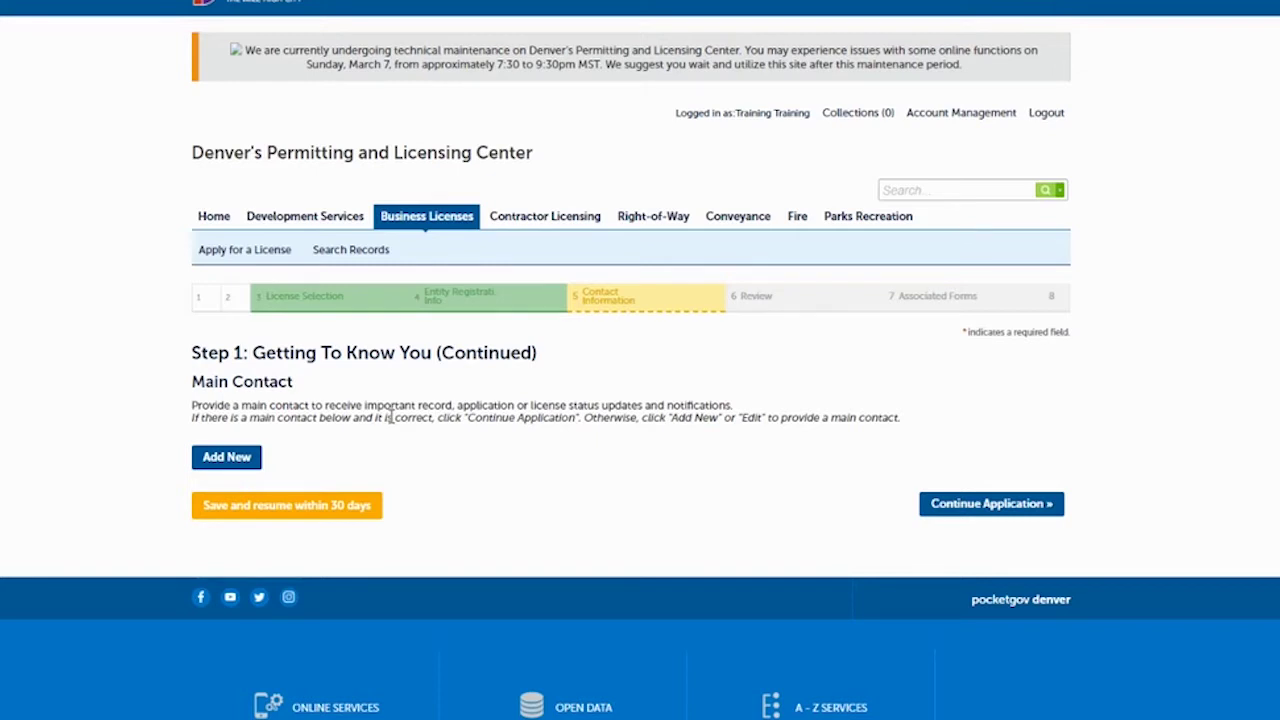
Add a new main contact with the contact's first name, last name, e-mail and phone number.
left_click(228, 458)
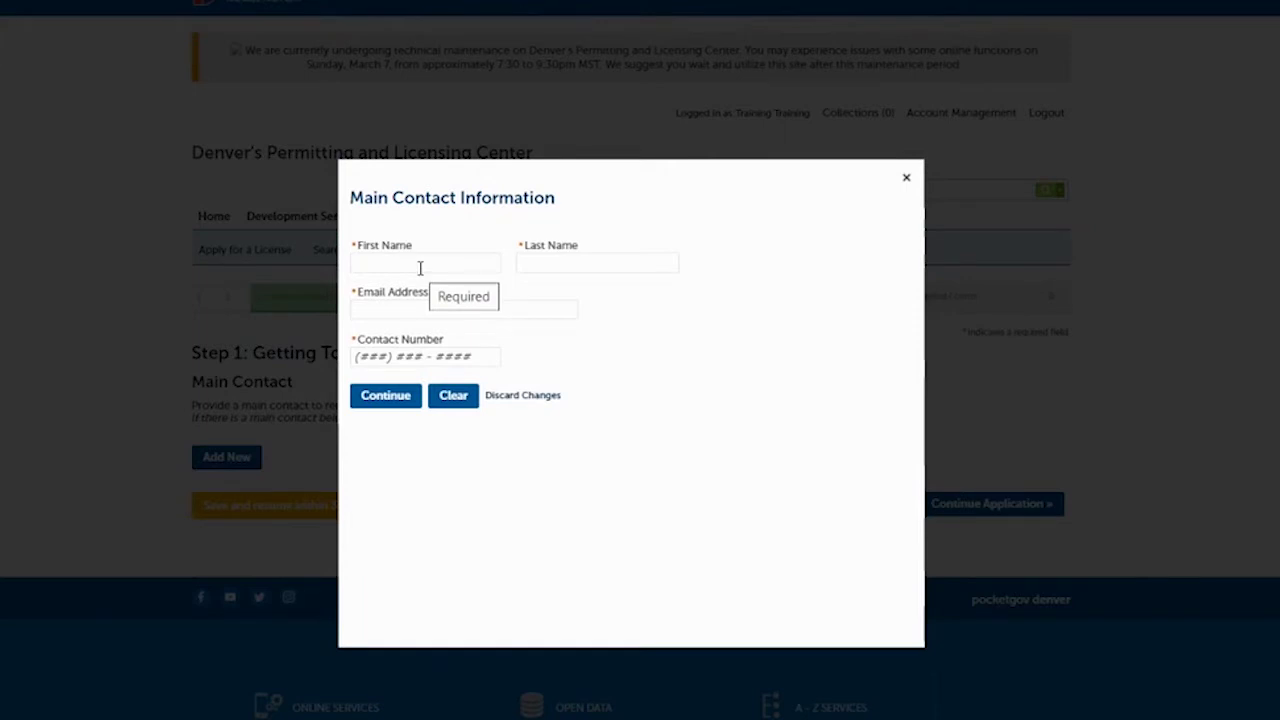
left_click(420, 265)
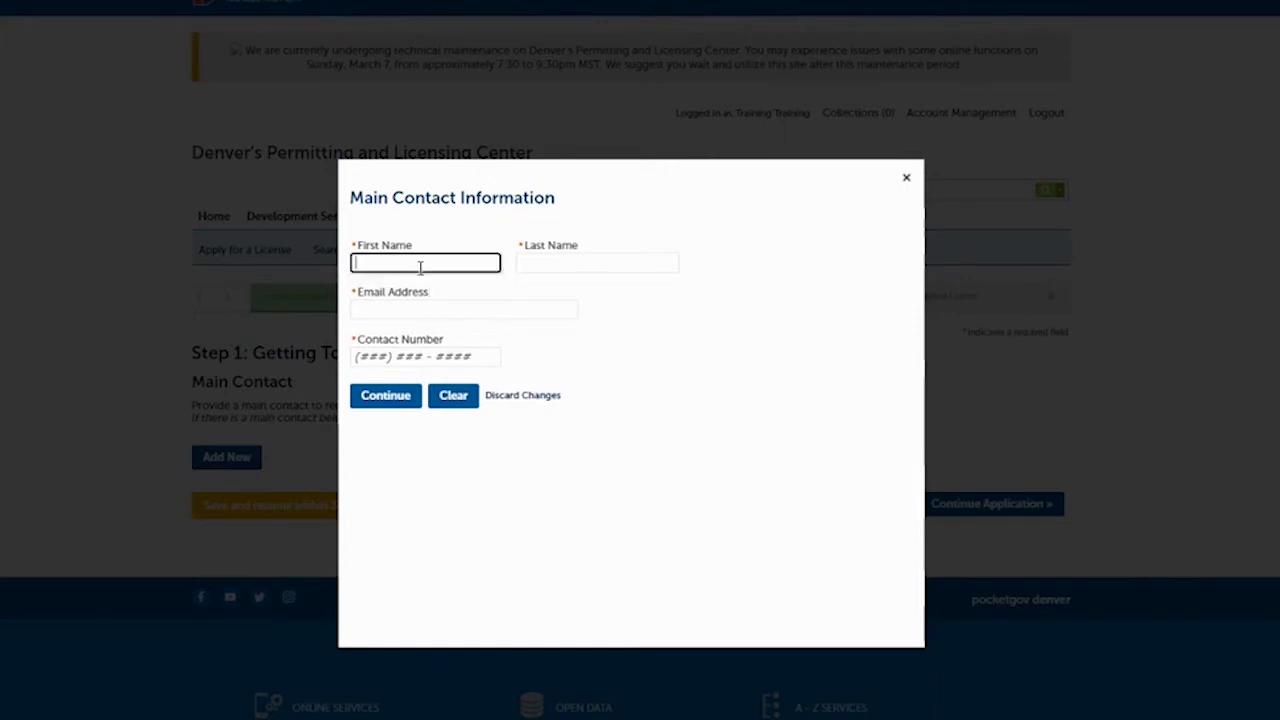
type("Training")
key("Tab")
type("Training")
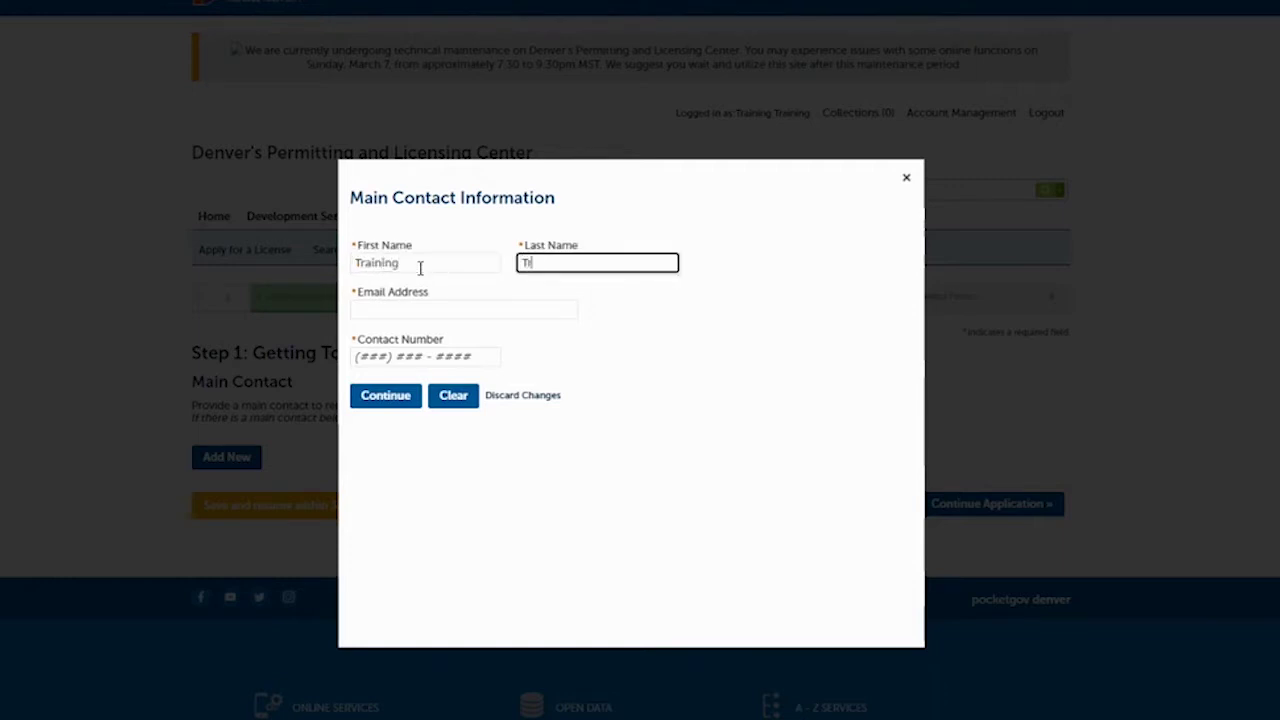
key("Tab")
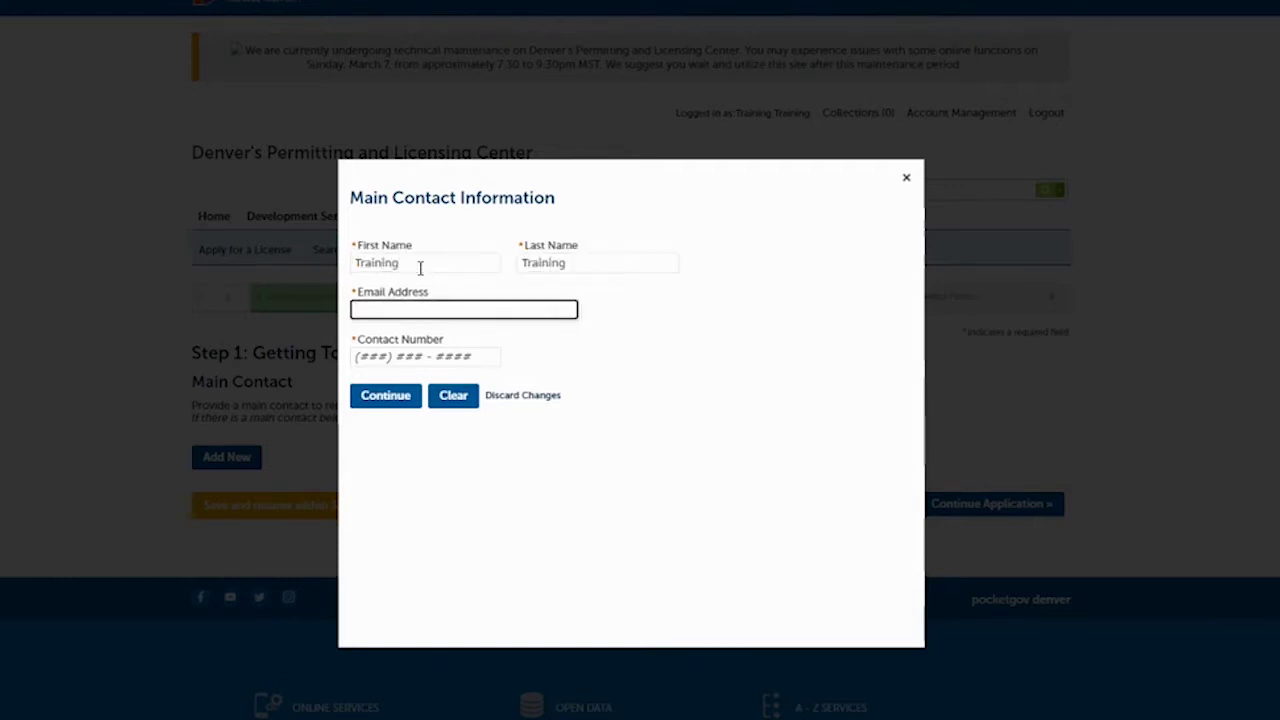
key("ctrl+a")
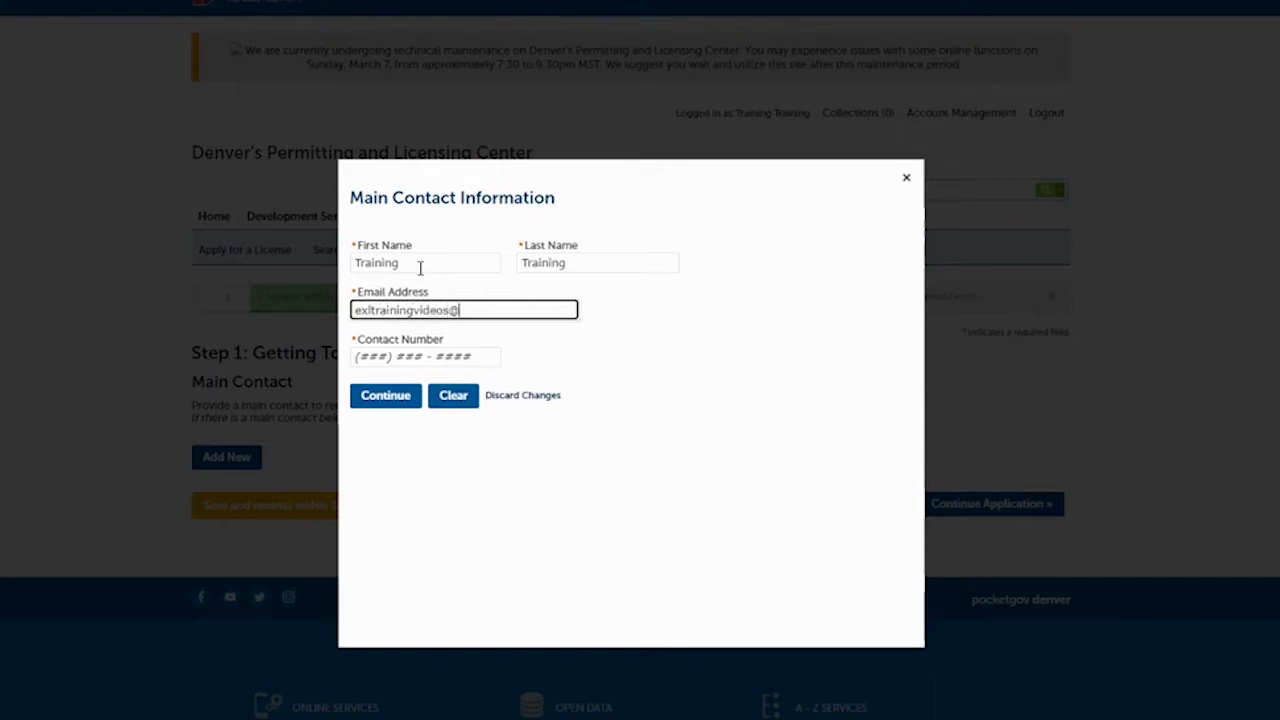
left_click(366, 356)
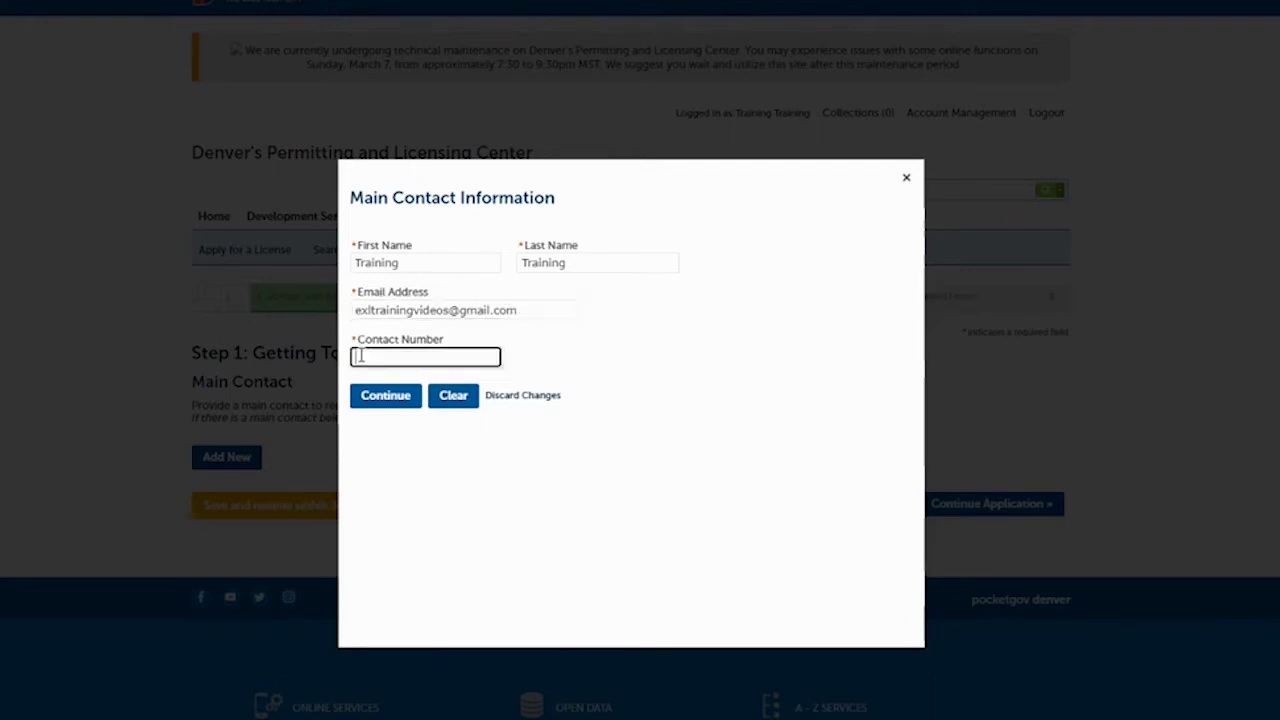
type("720) 111-1111")
left_click(395, 405)
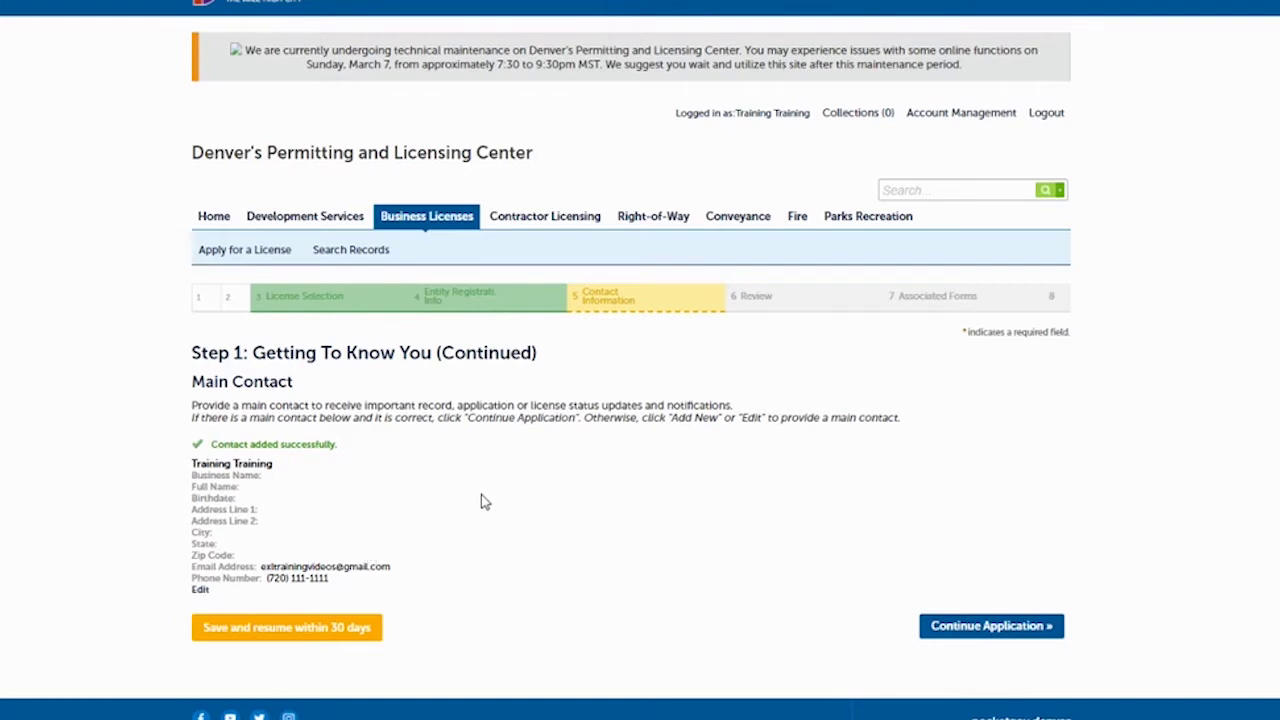
Start a new mailing address with Mail To 'Excise and Licenses' and first line 'Dept. 206'.
left_click(1007, 627)
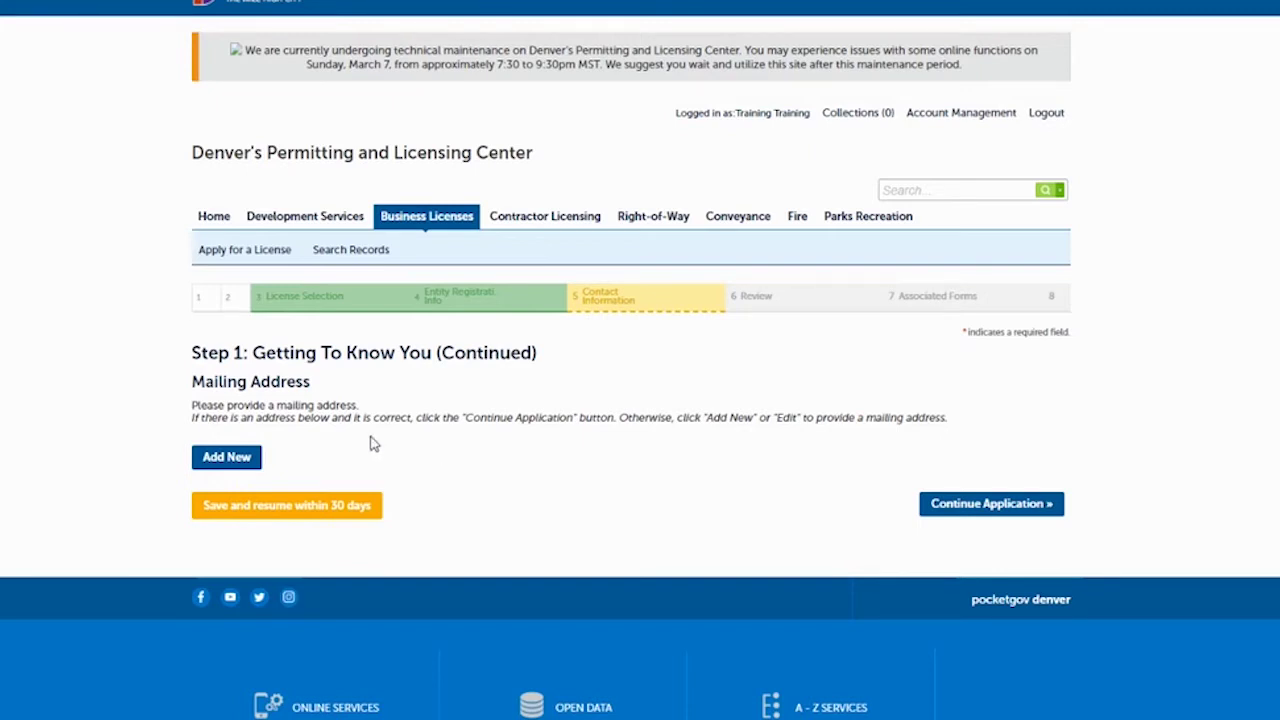
left_click(229, 457)
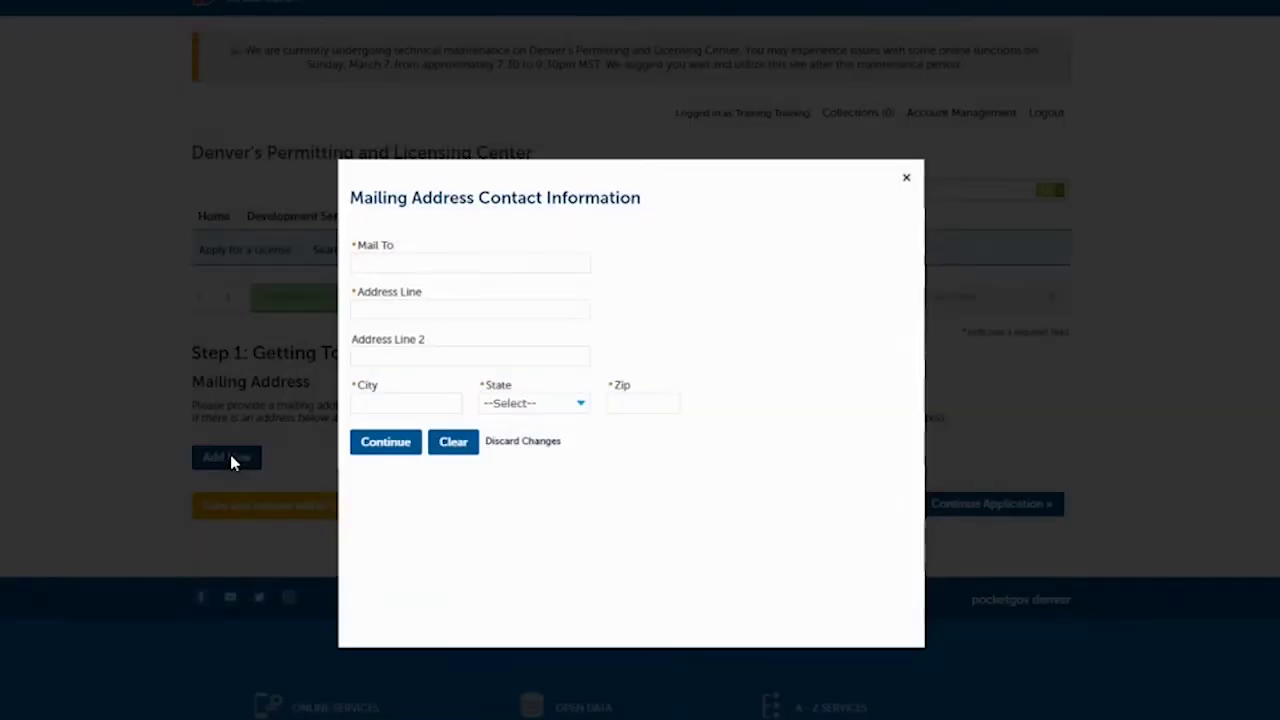
left_click(466, 264)
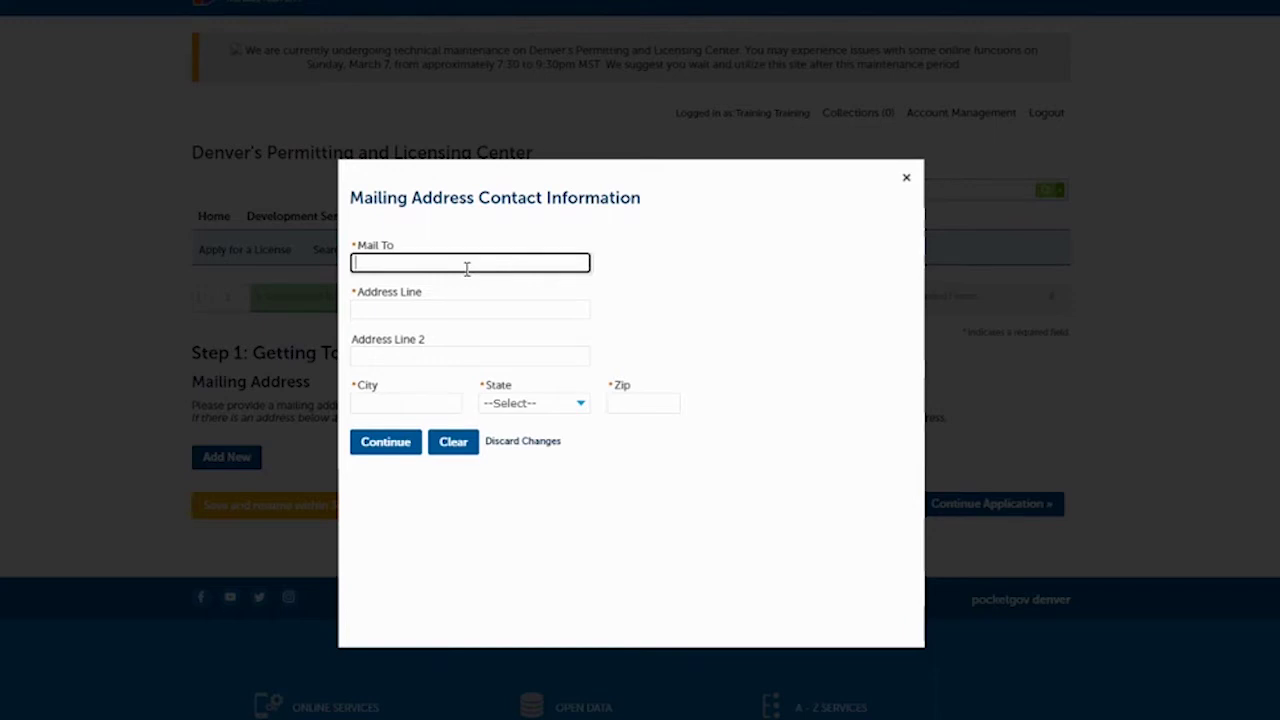
type("Excise and Licenses")
key("Tab")
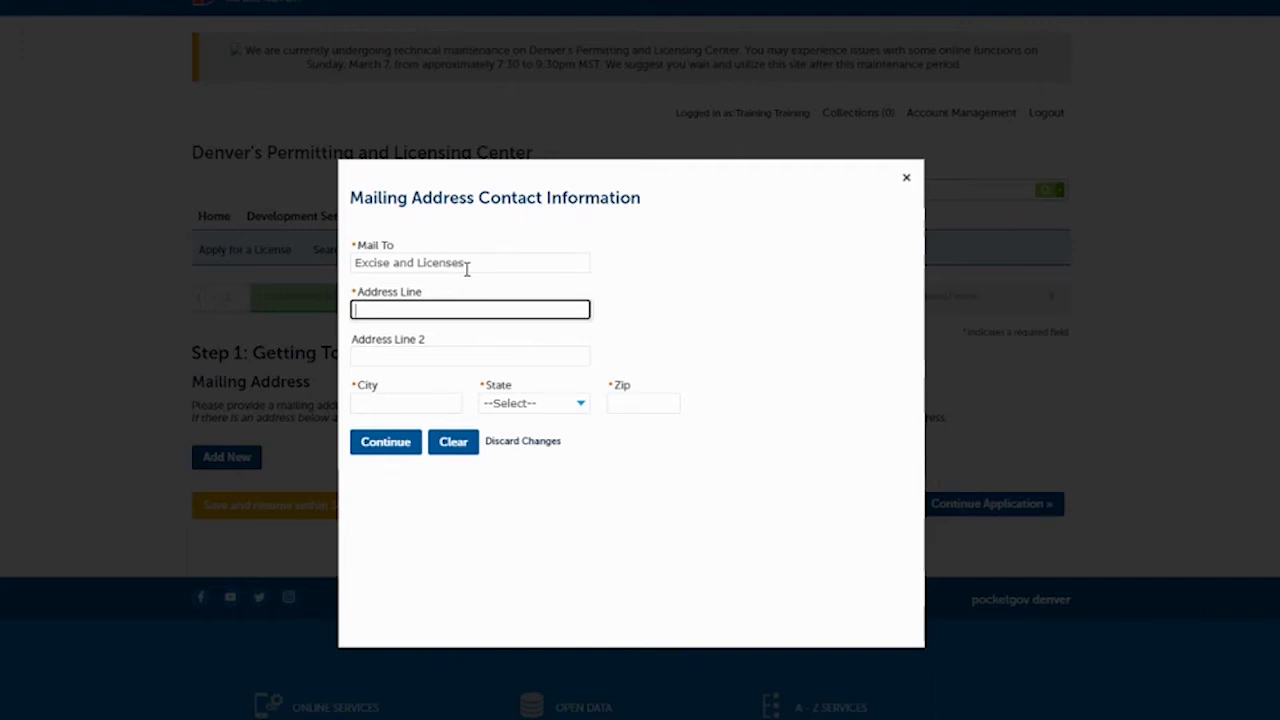
type("Dept. 206")
Complete the mailing address with 201 W Colfax Ave, Denver, CO 80202 and save it.
left_click(461, 352)
type("20")
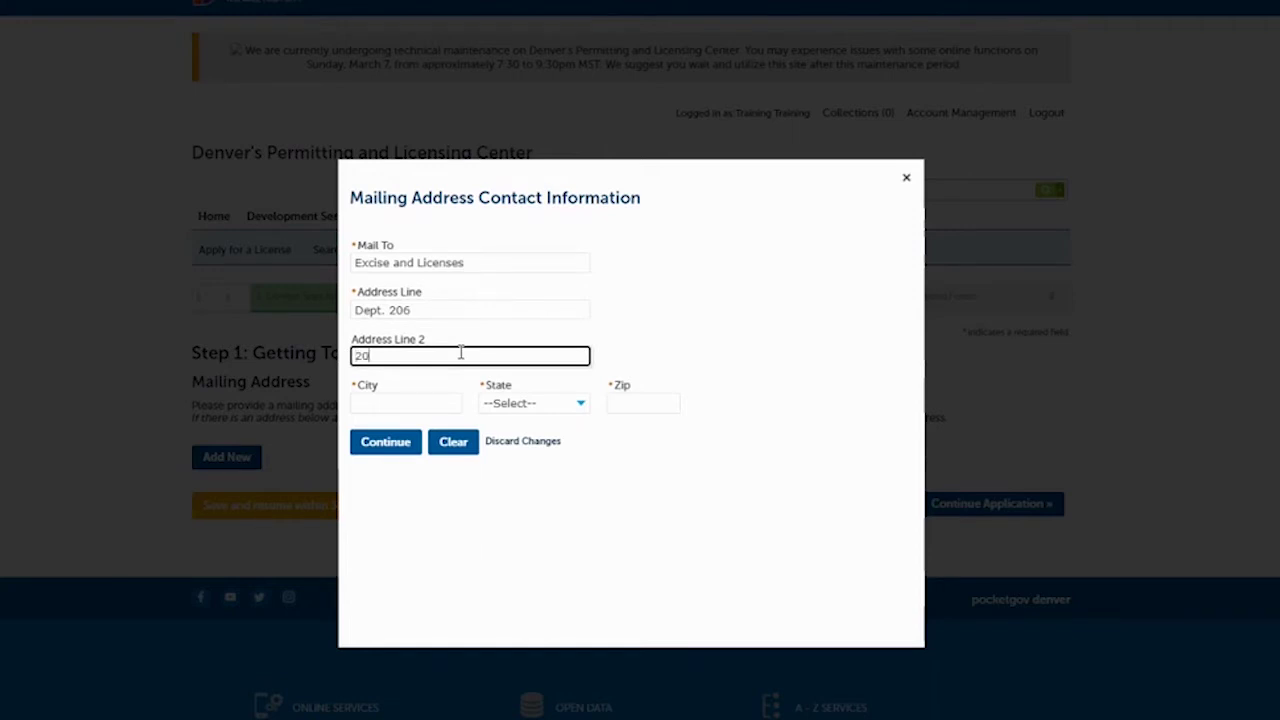
type("1 W Colfax Ave")
key("Tab")
type("Denver")
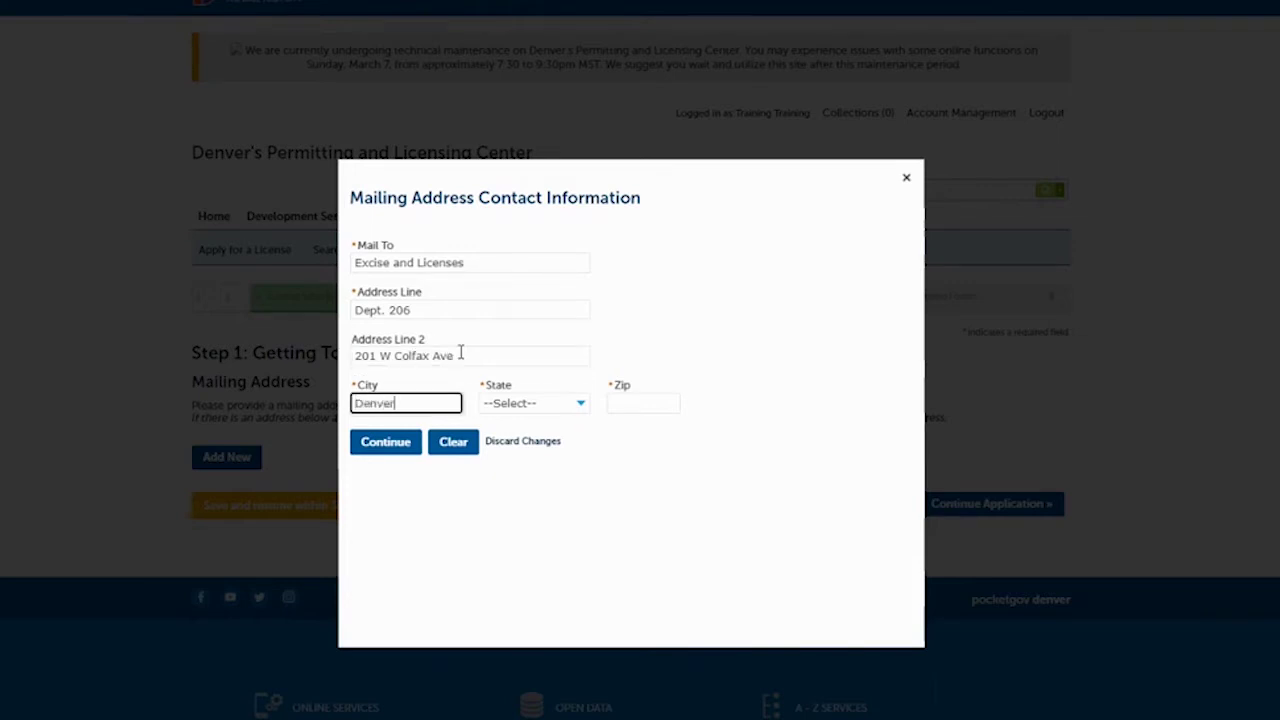
key("Tab")
type("co")
key("Tab")
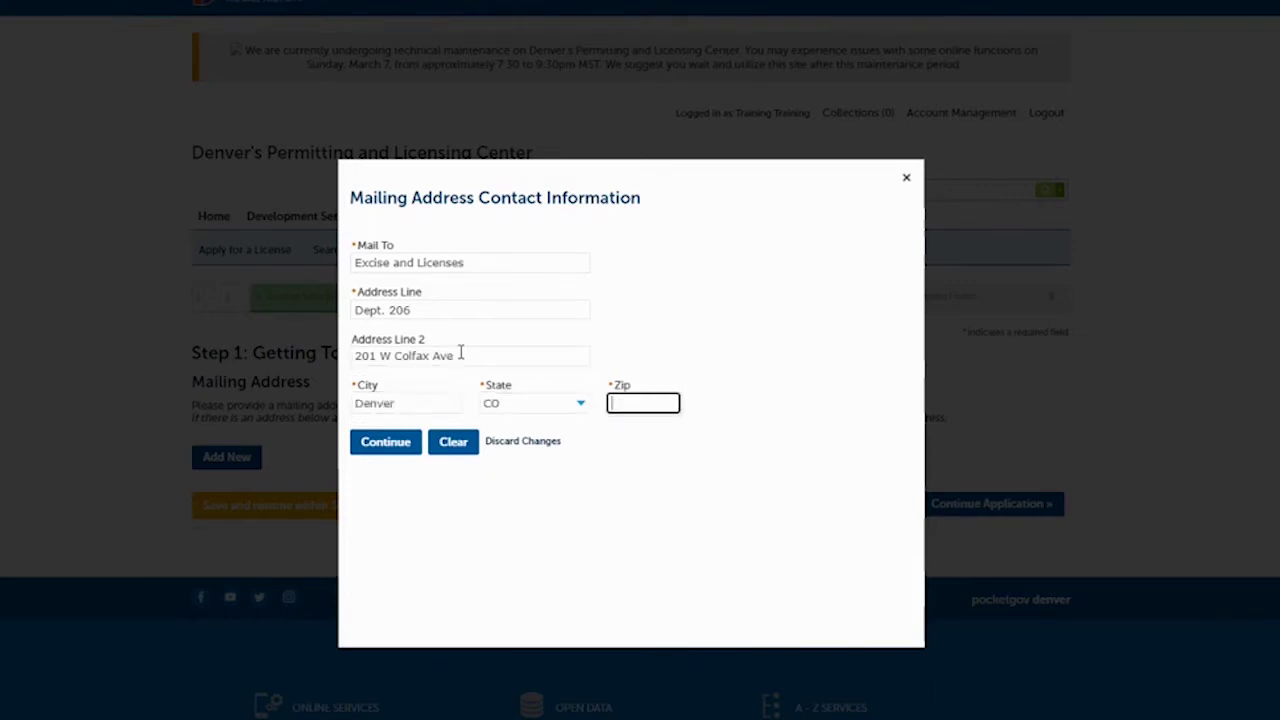
type("80202-")
left_click(391, 447)
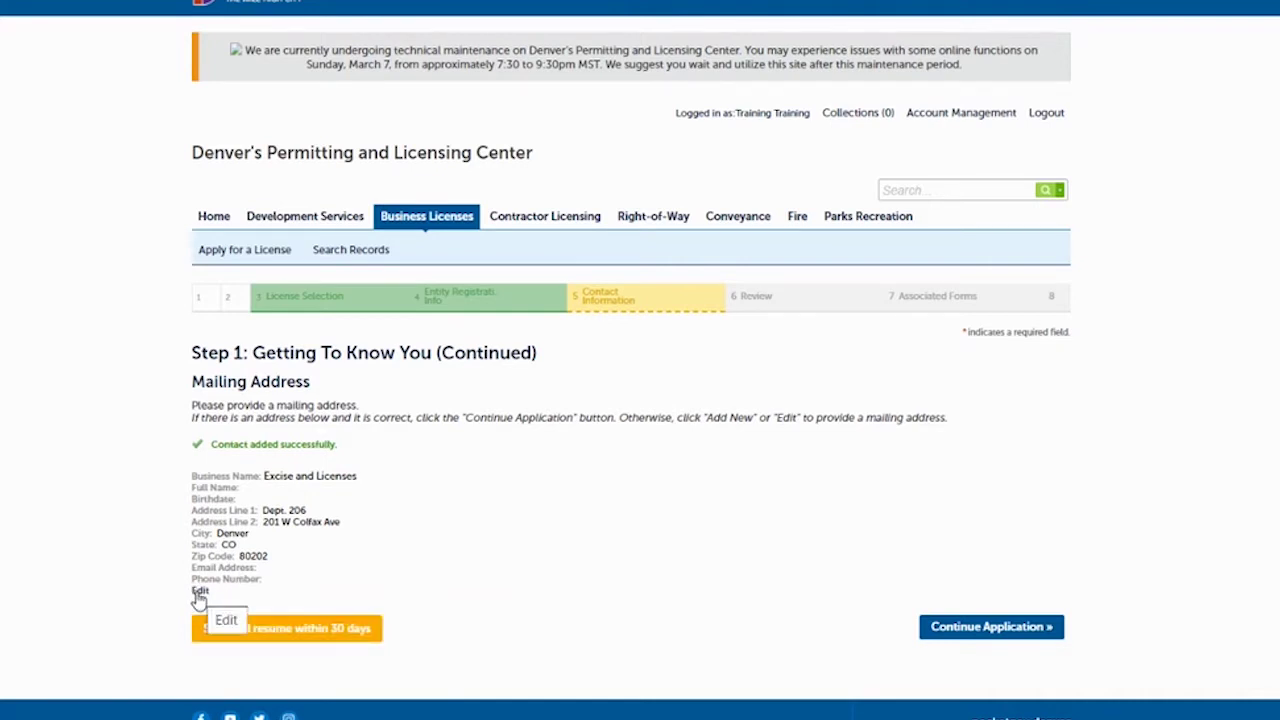
Skip the optional e-mail notification recipient and continue to the Step 1 review page.
left_click(947, 628)
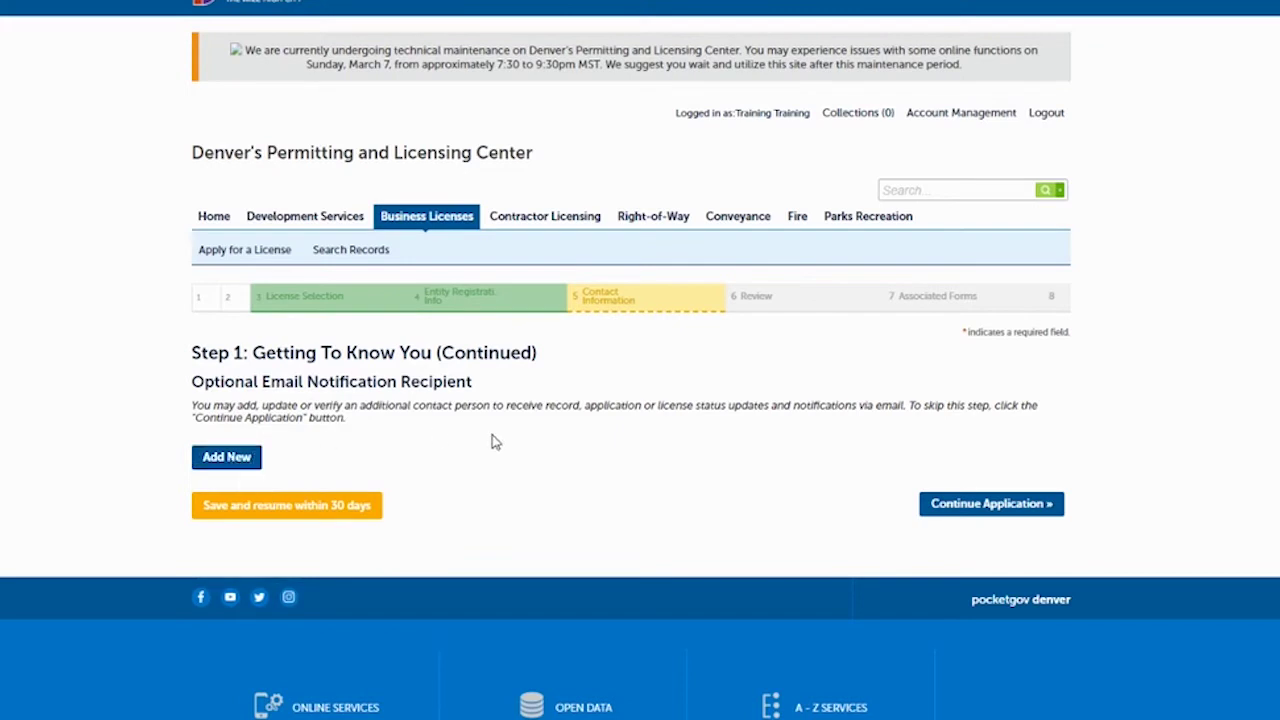
left_click(957, 508)
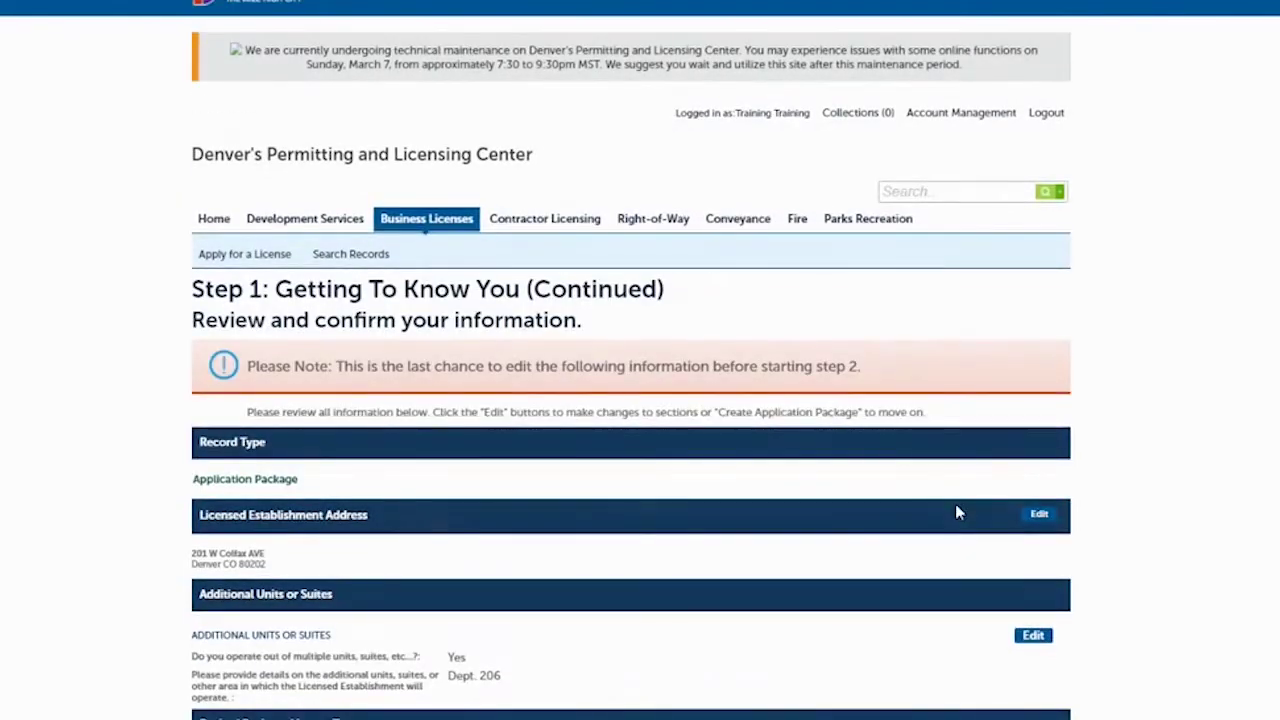
Review the address and units, certify the application oath, and create the application package.
scroll(640, 400, "down", 1)
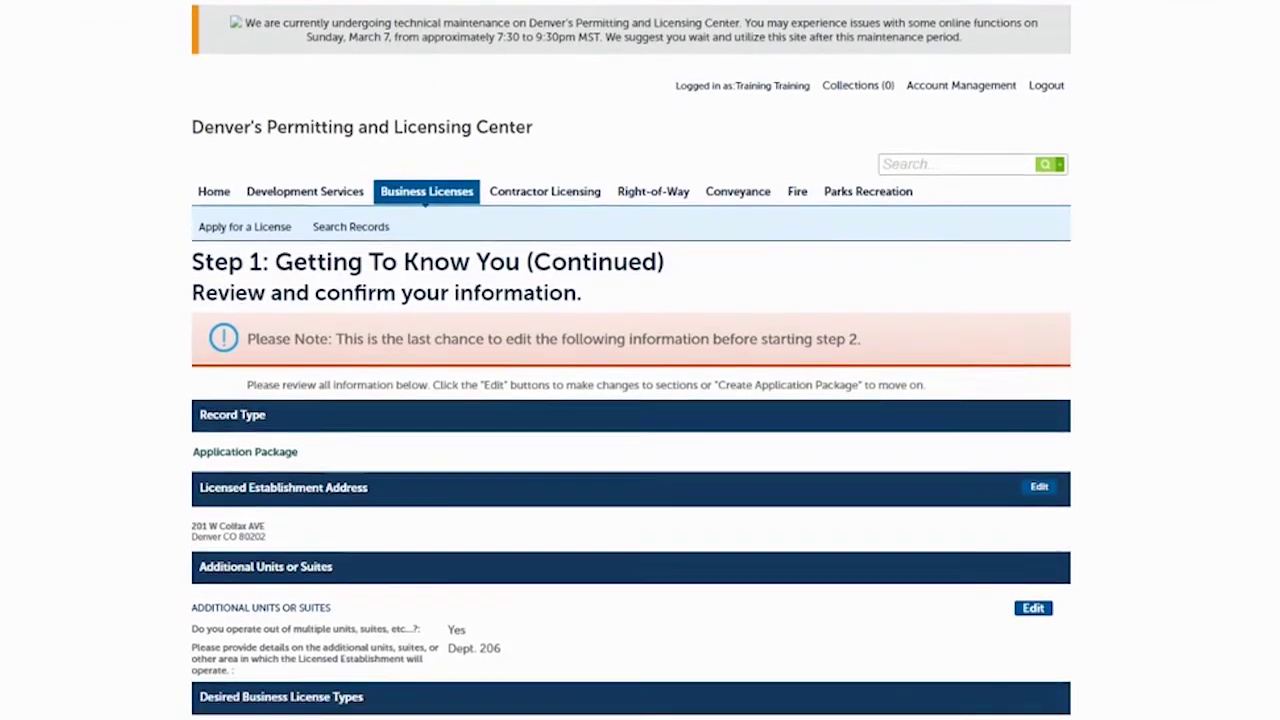
scroll(631, 360, "down", 5)
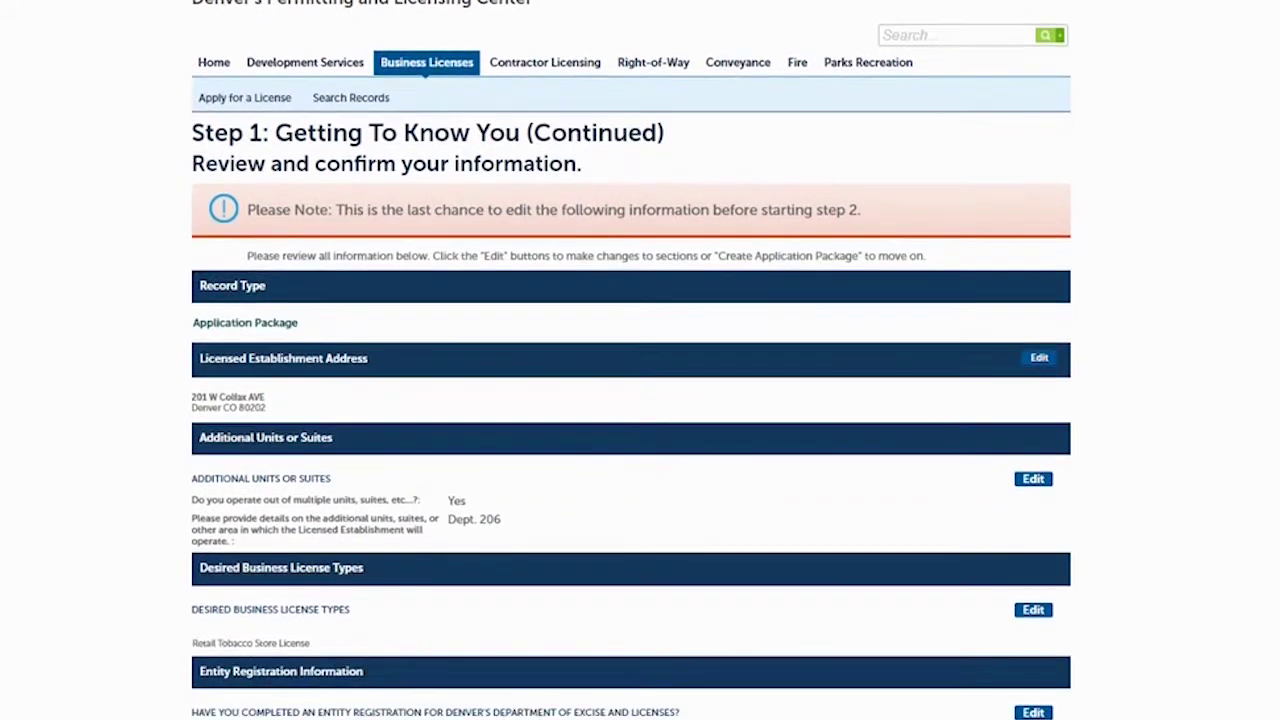
scroll(631, 362, "down", 1)
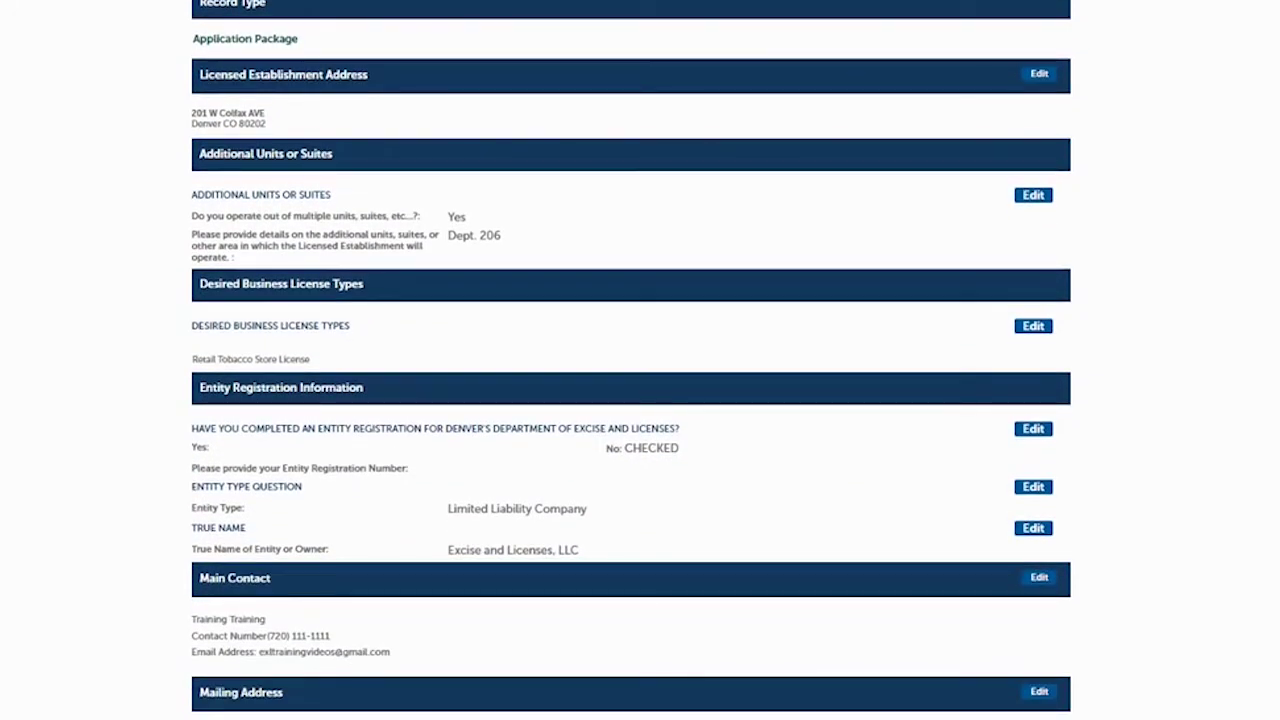
scroll(631, 360, "down", 3)
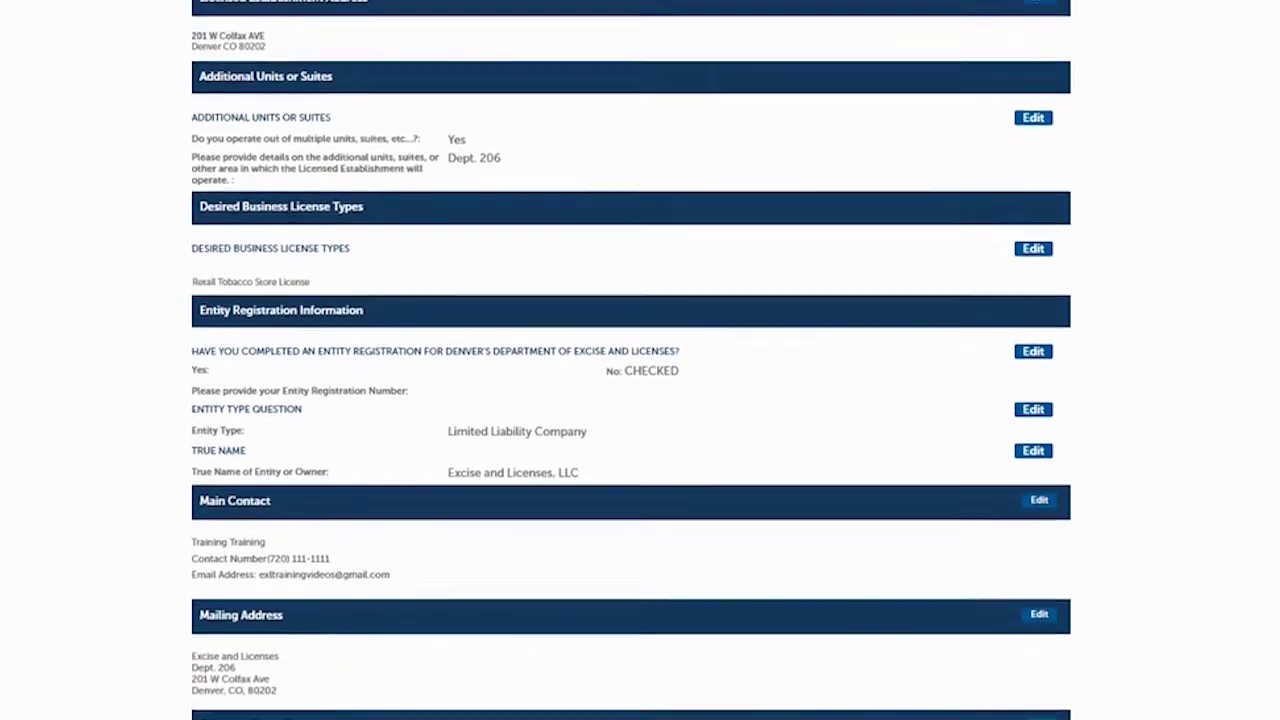
scroll(631, 360, "down", 3)
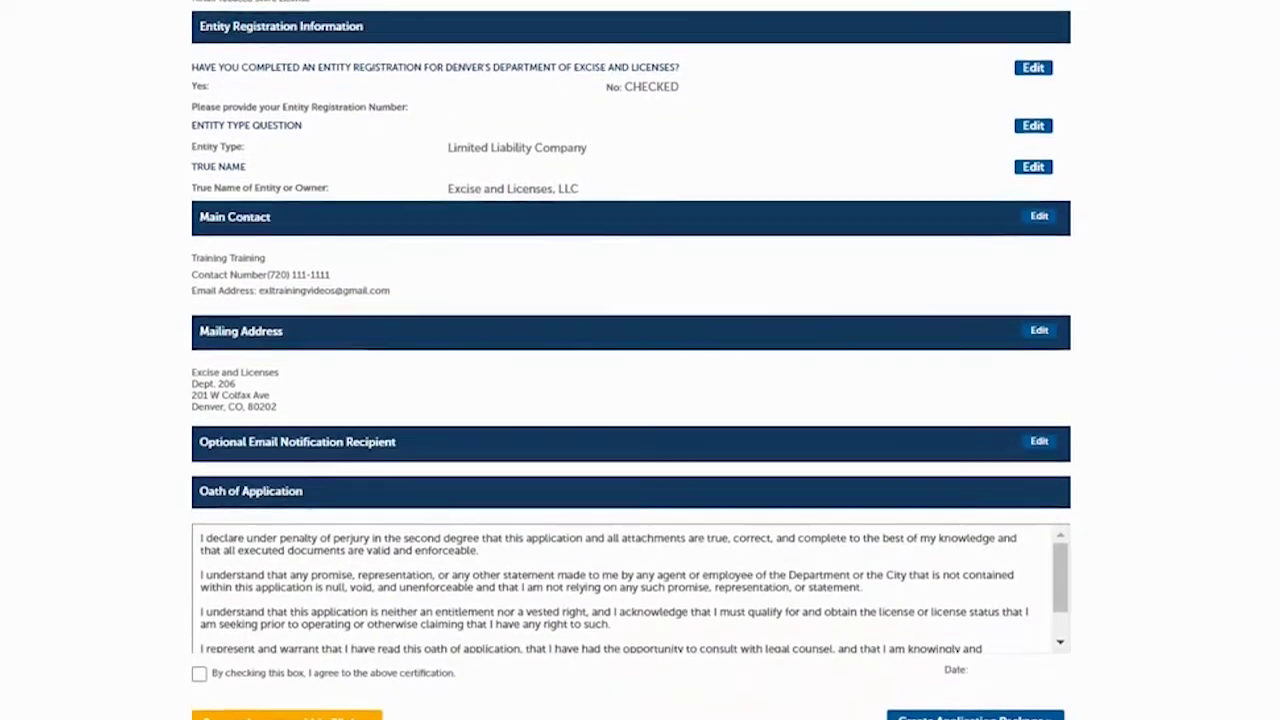
scroll(631, 360, "up", 6)
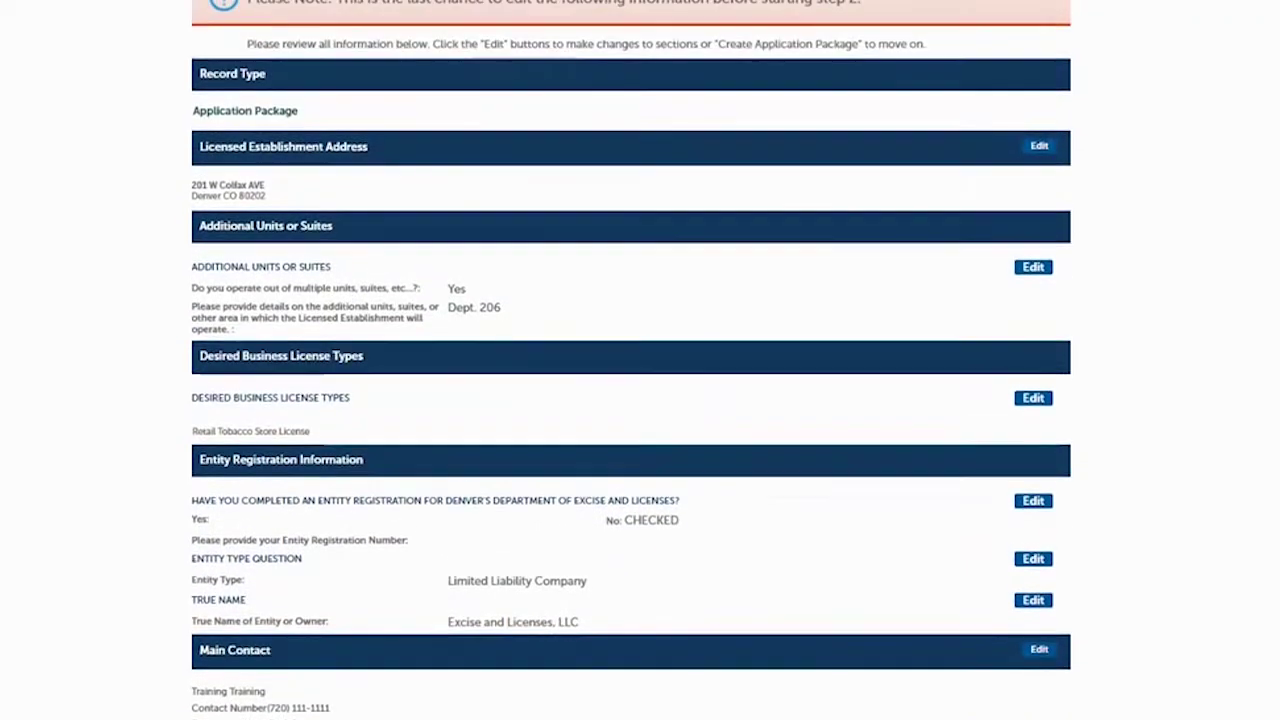
scroll(631, 360, "down", 6)
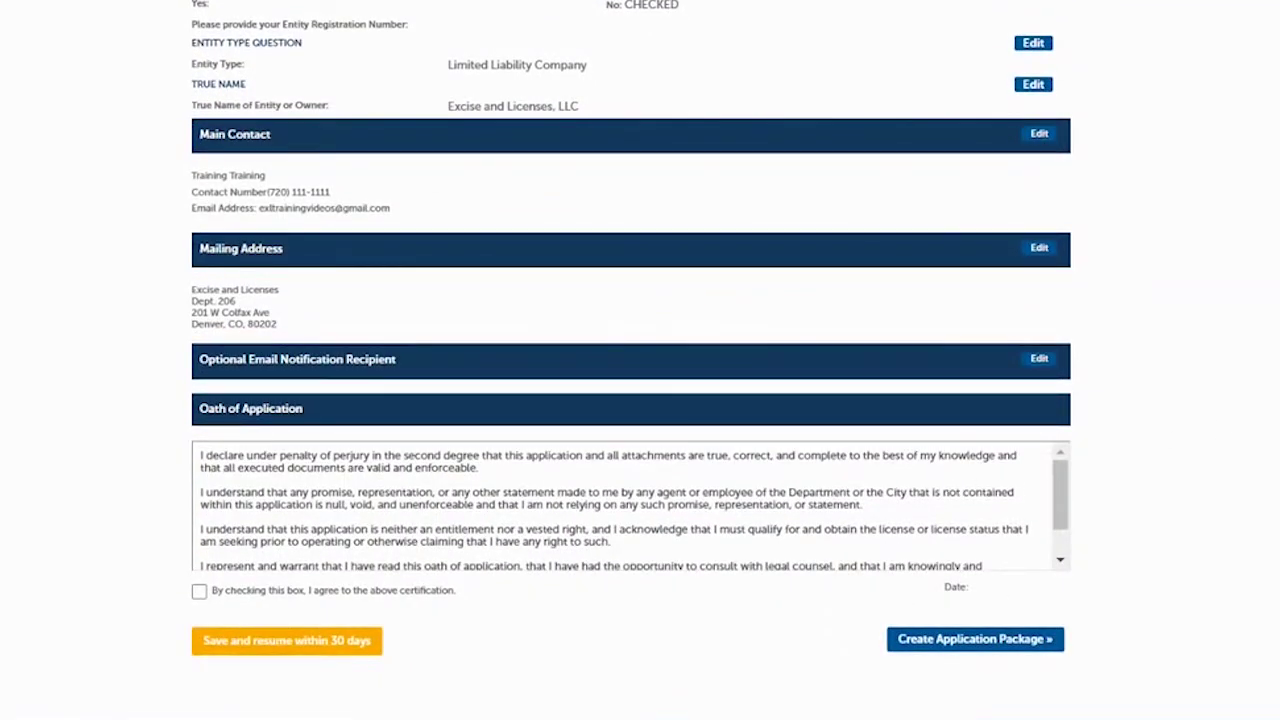
scroll(631, 357, "up", 6)
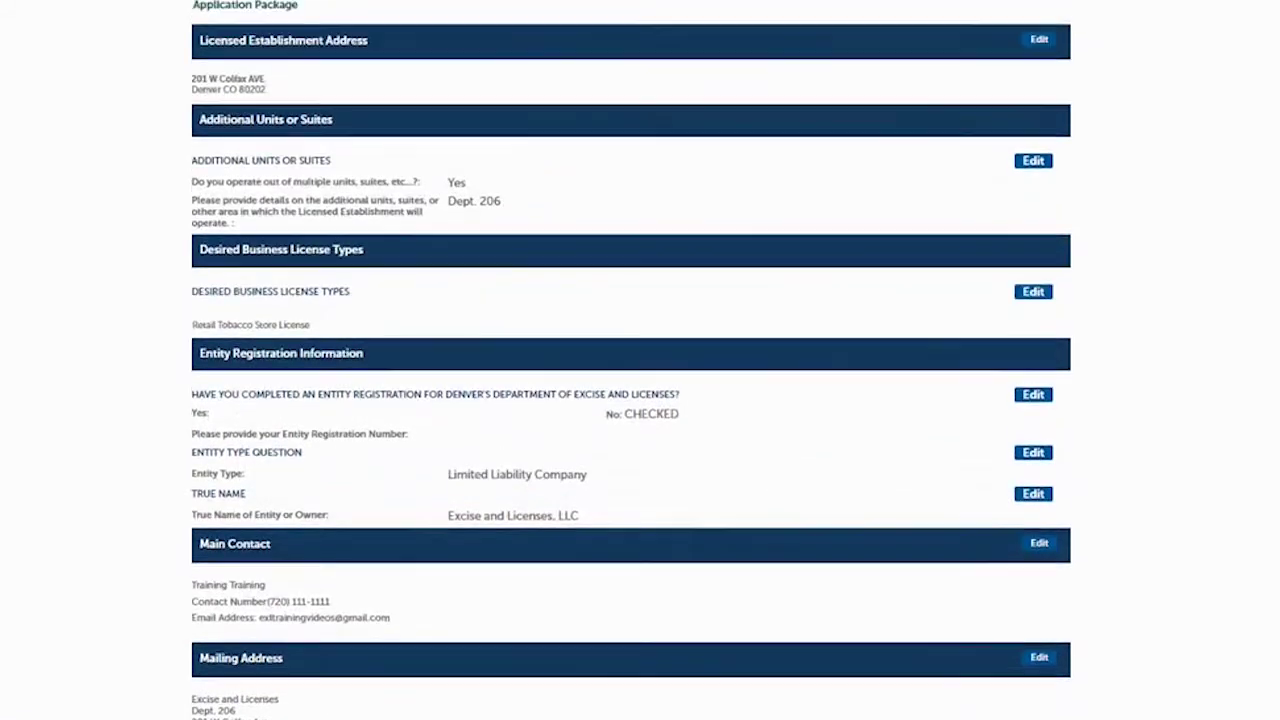
scroll(631, 360, "up", 1)
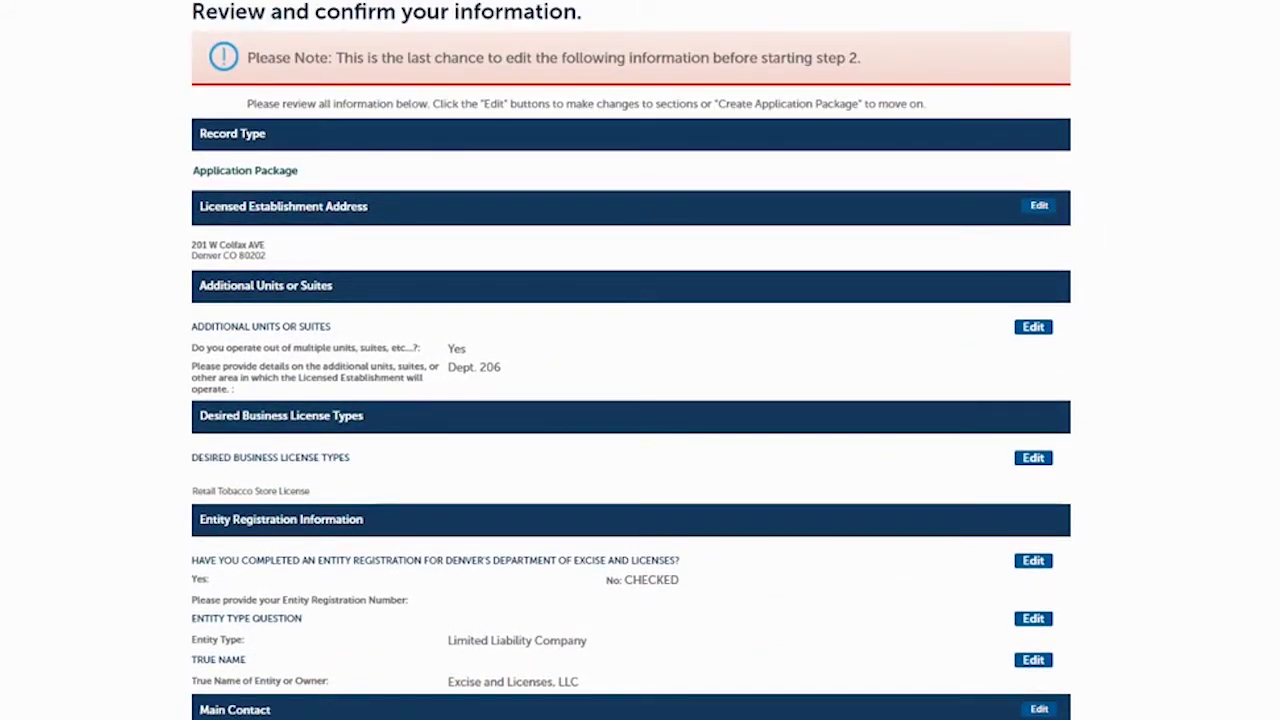
scroll(631, 360, "down", 5)
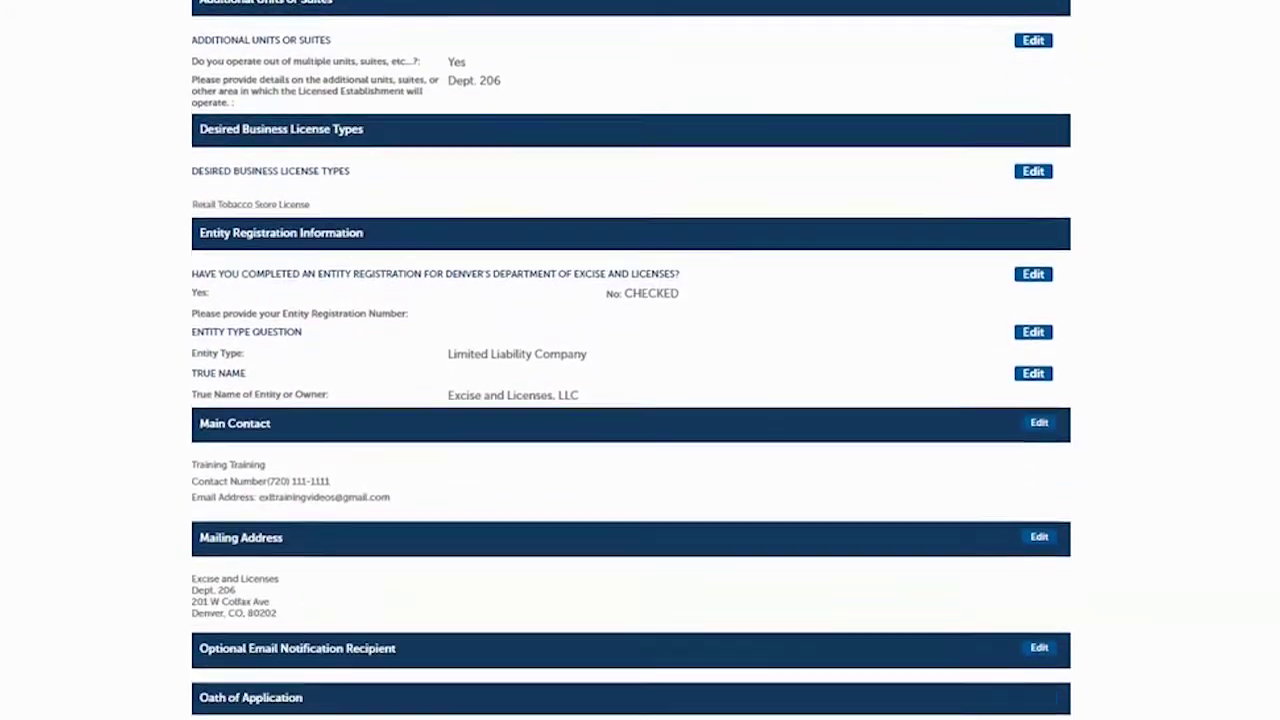
scroll(631, 360, "down", 2)
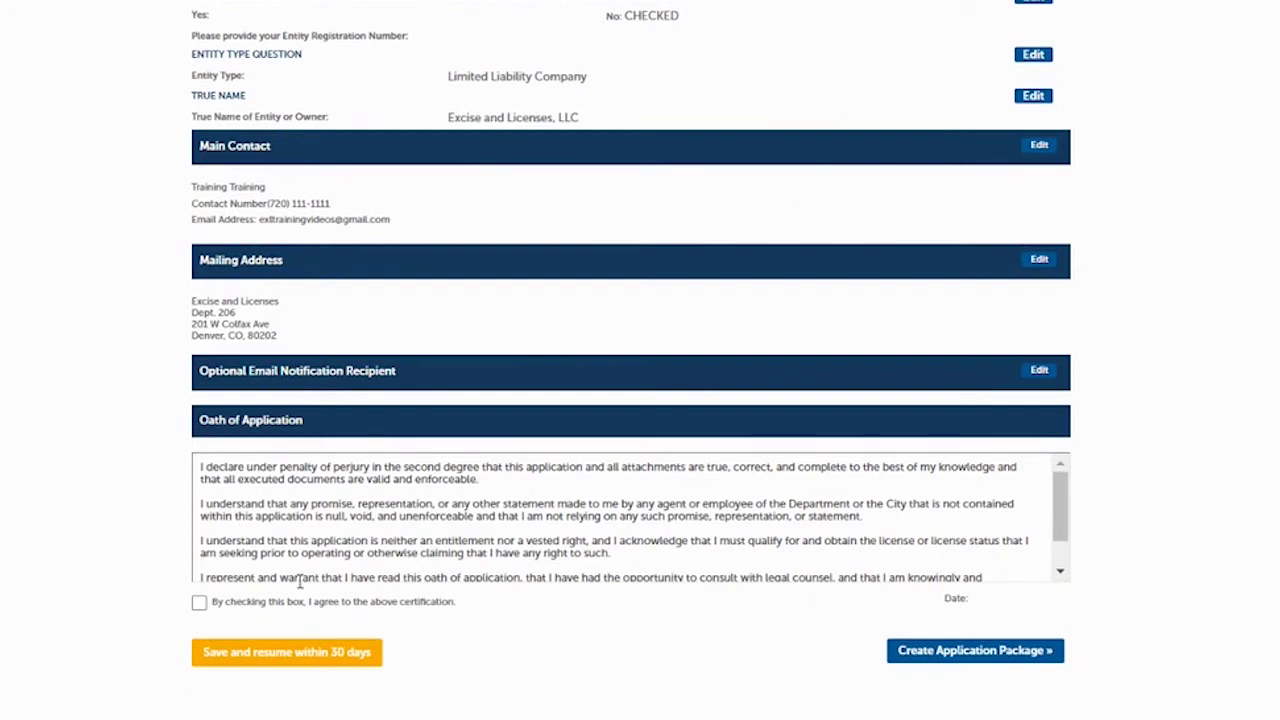
left_click(199, 603)
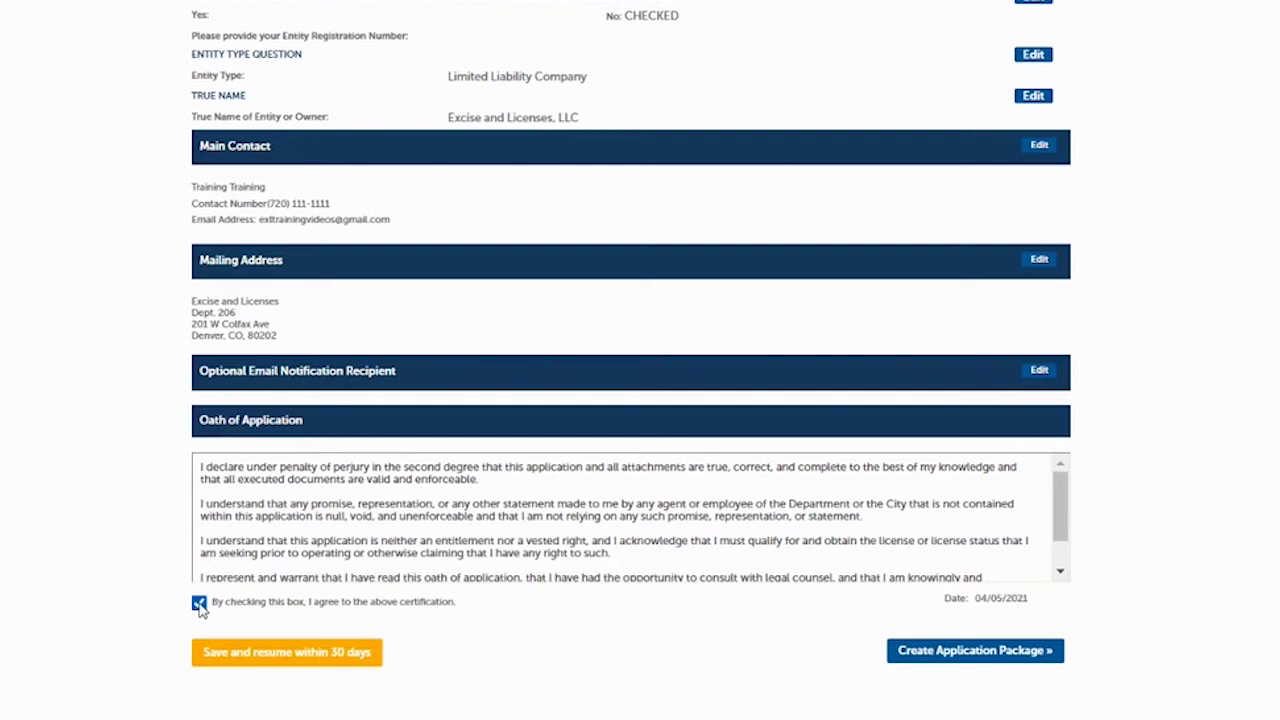
left_click(945, 651)
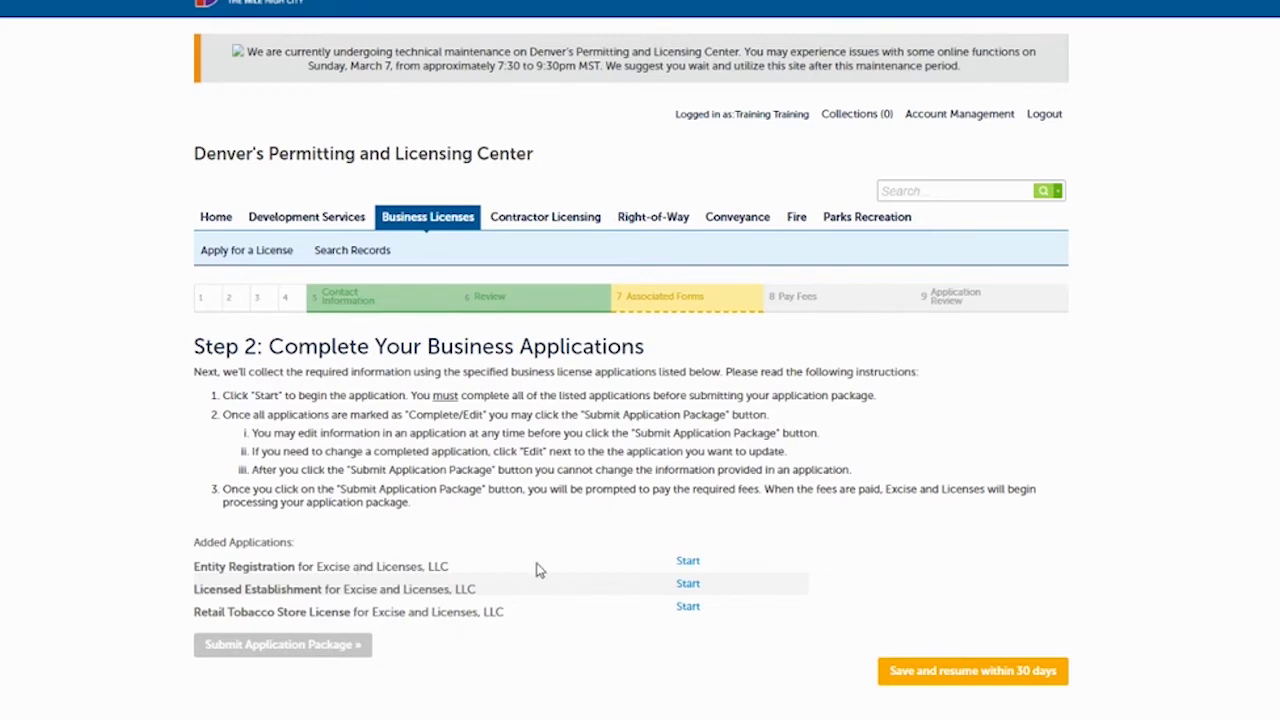
Start the Entity Registration application from the Added Applications list.
left_click(688, 563)
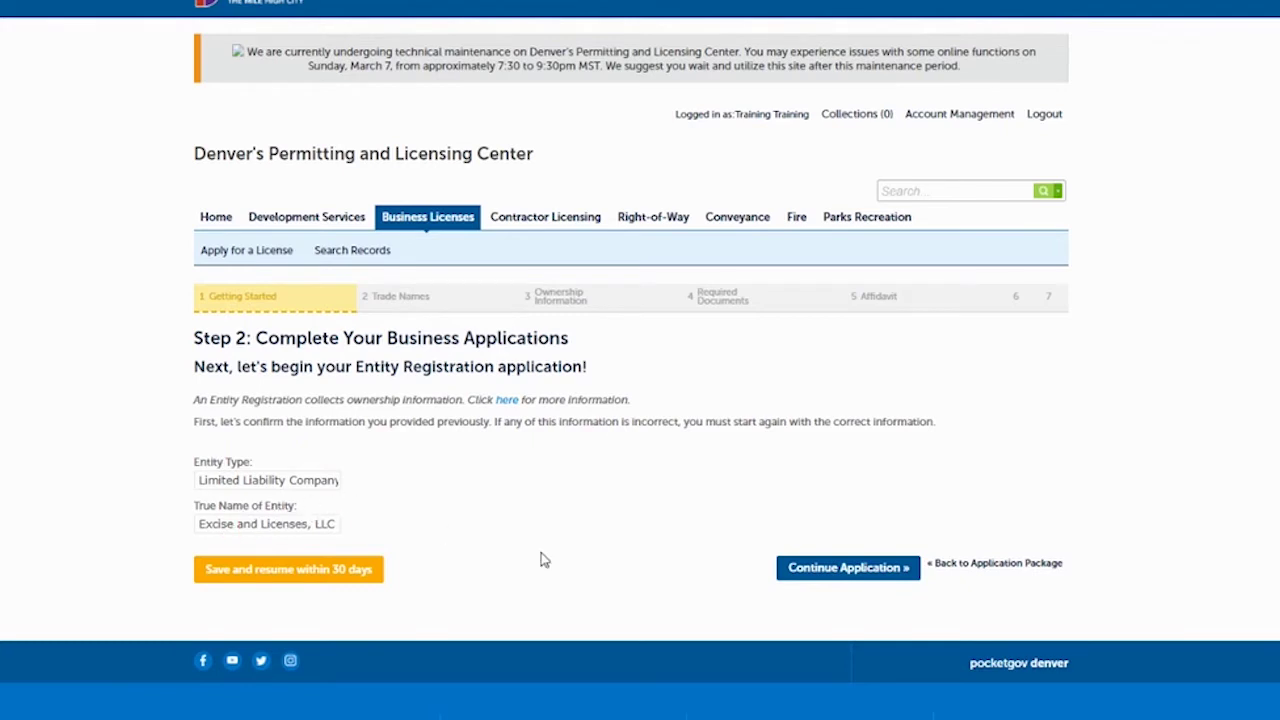
Continue past the entity details and requirements pages to the Trade Names step.
left_click(816, 568)
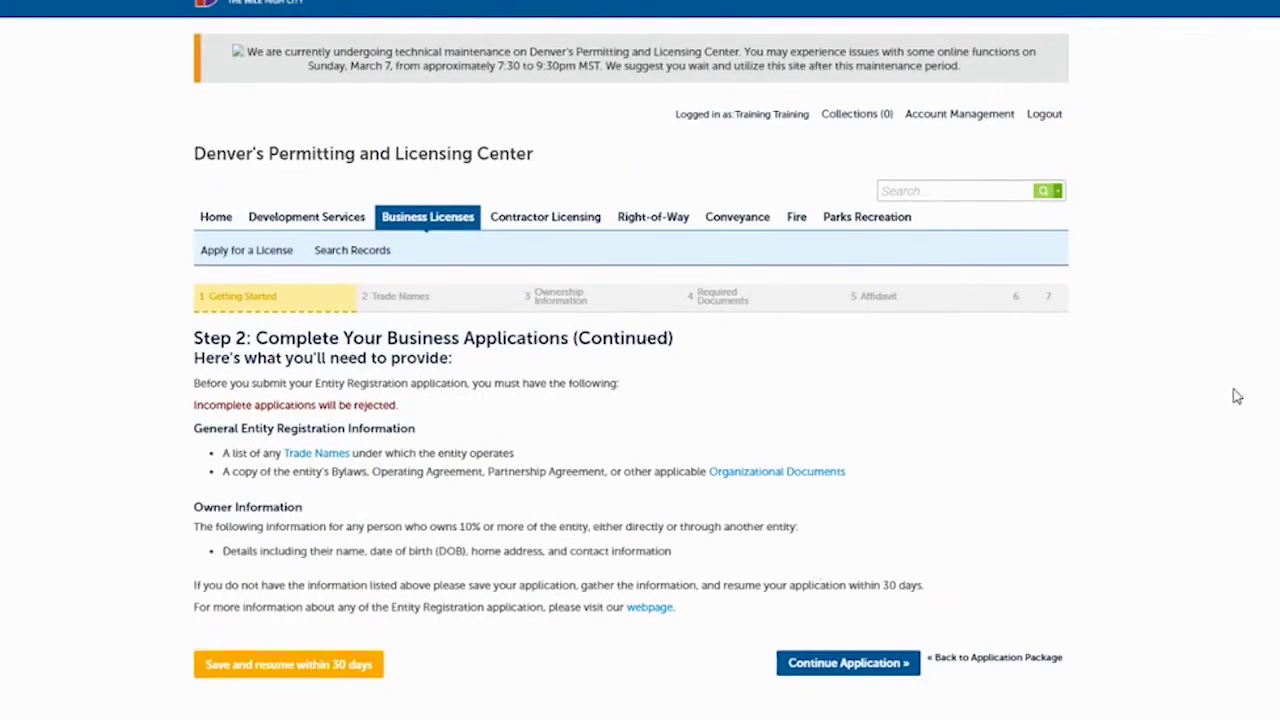
scroll(910, 256, "down", 2)
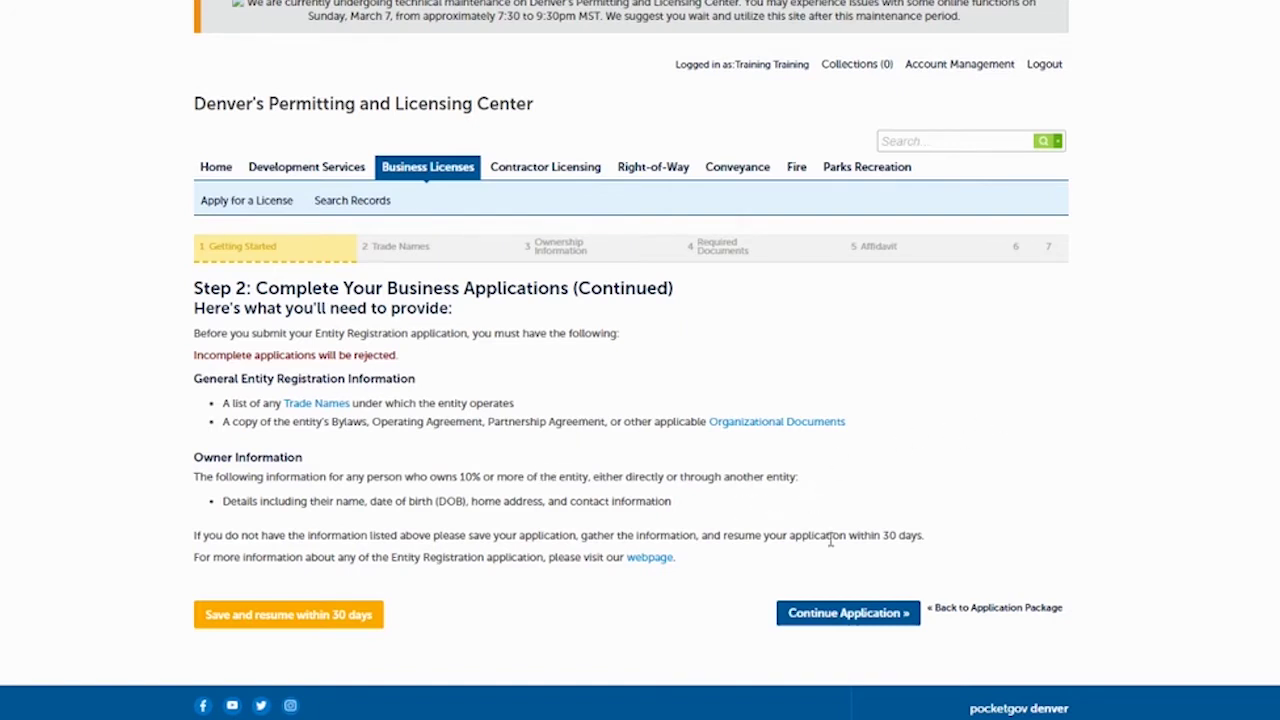
left_click(818, 618)
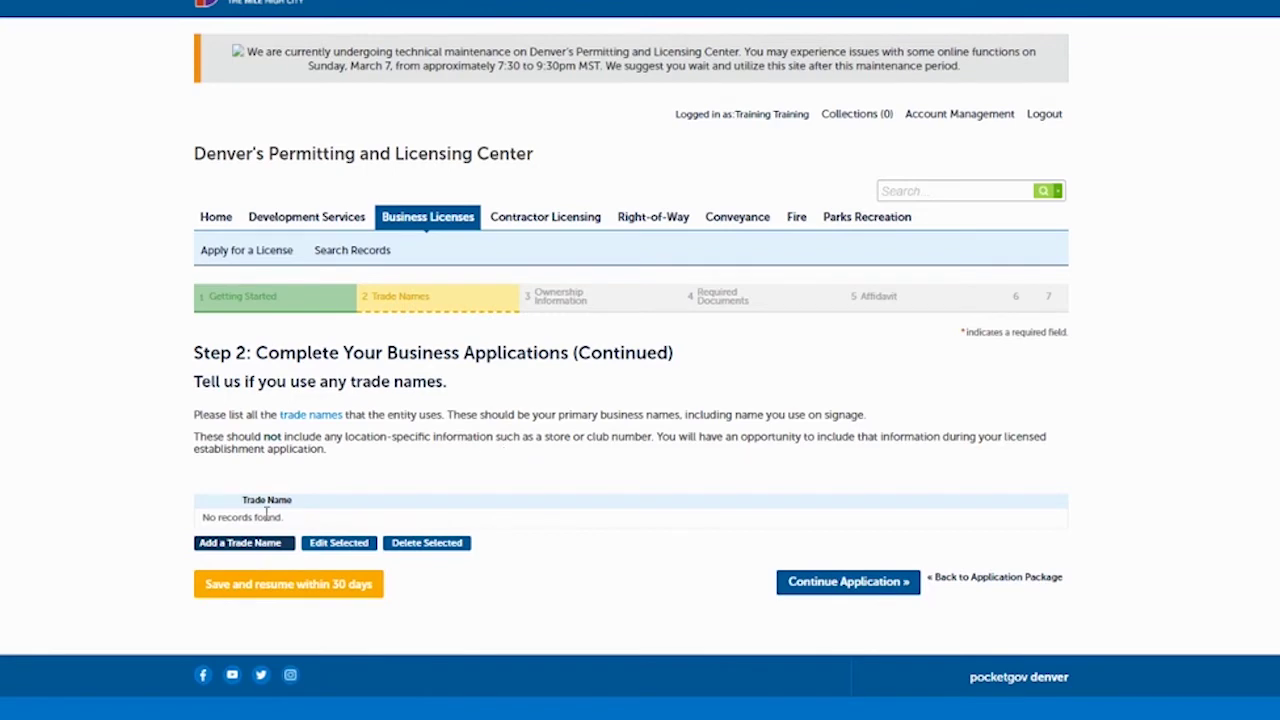
Add the trade name EXL and continue to the ownership question.
left_click(235, 545)
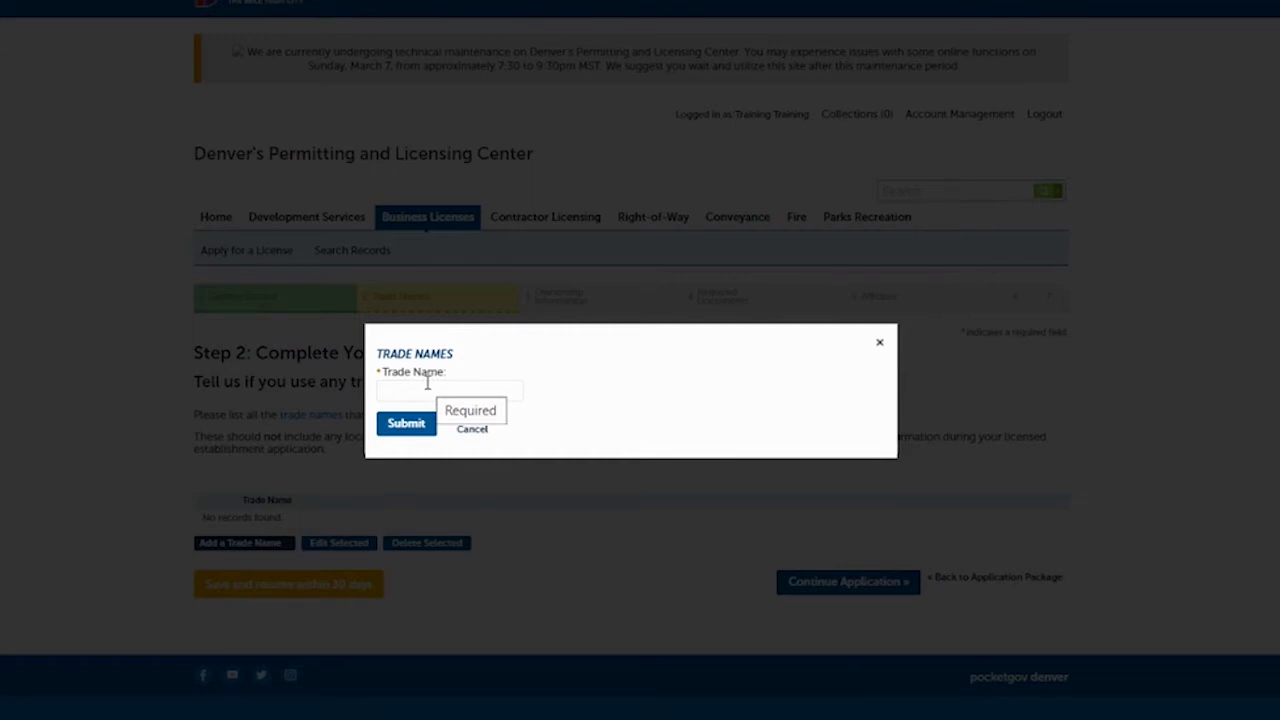
left_click(425, 390)
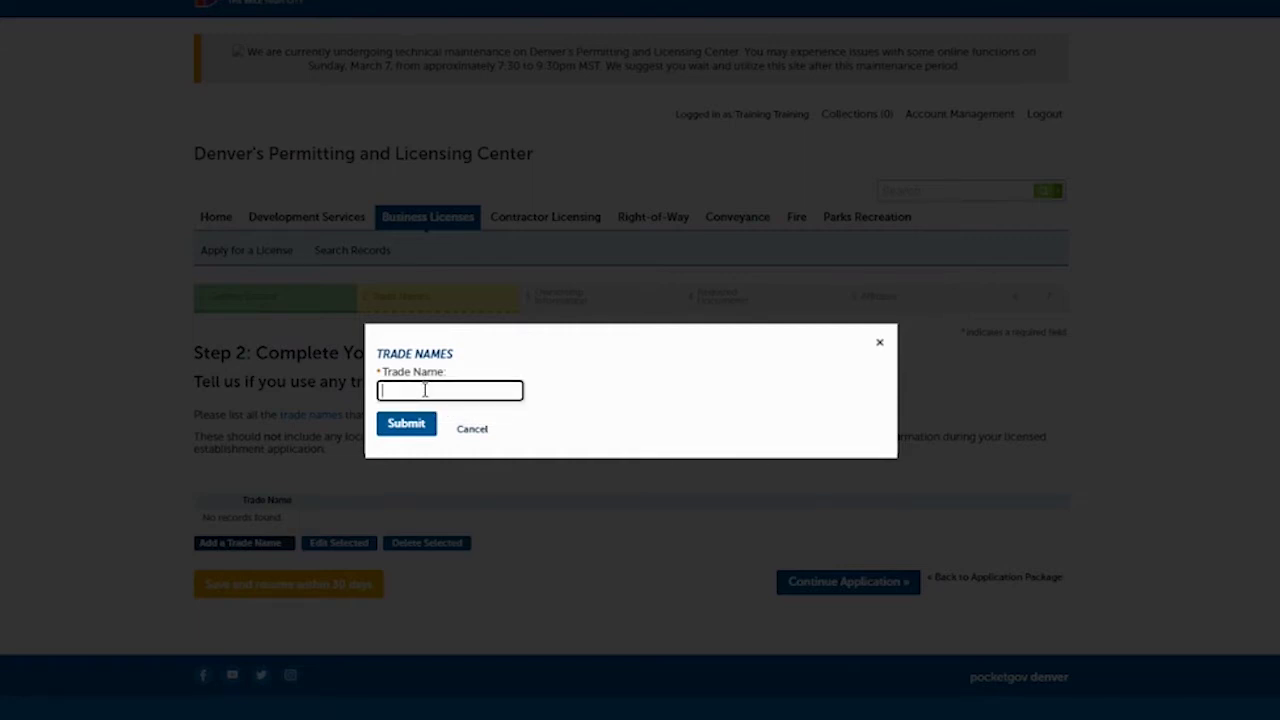
type("EXL")
left_click(406, 424)
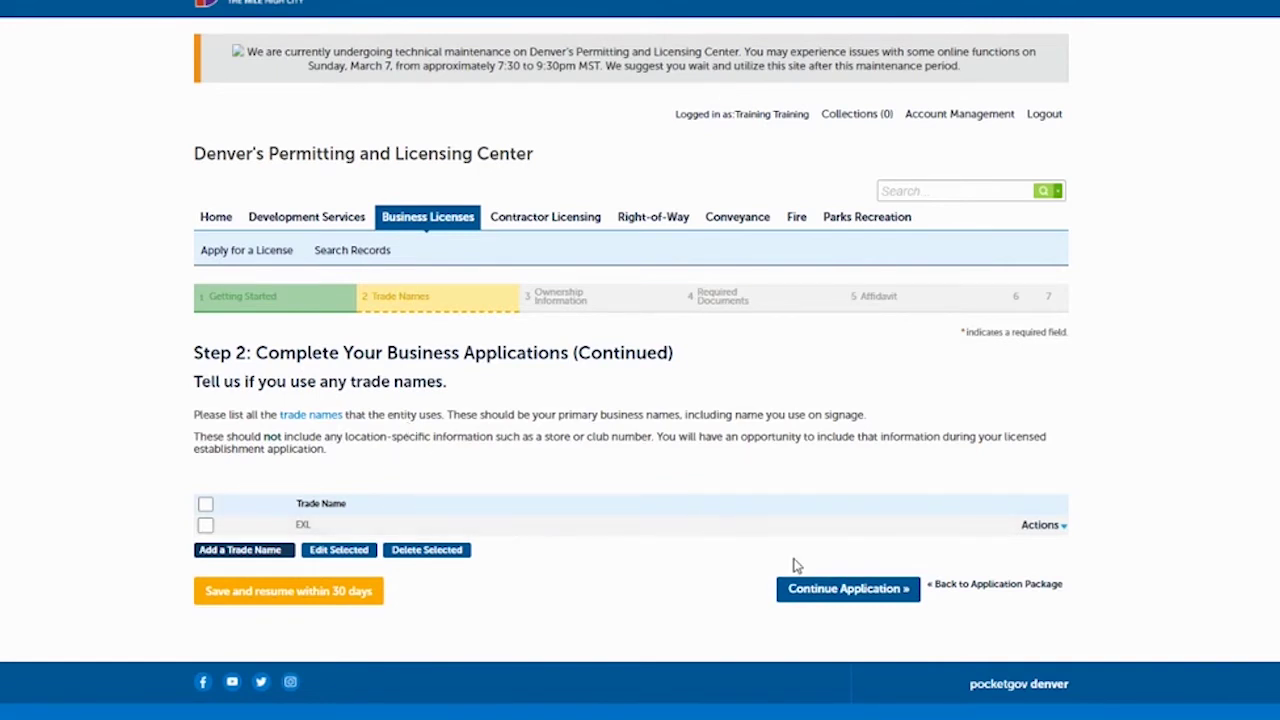
left_click(850, 589)
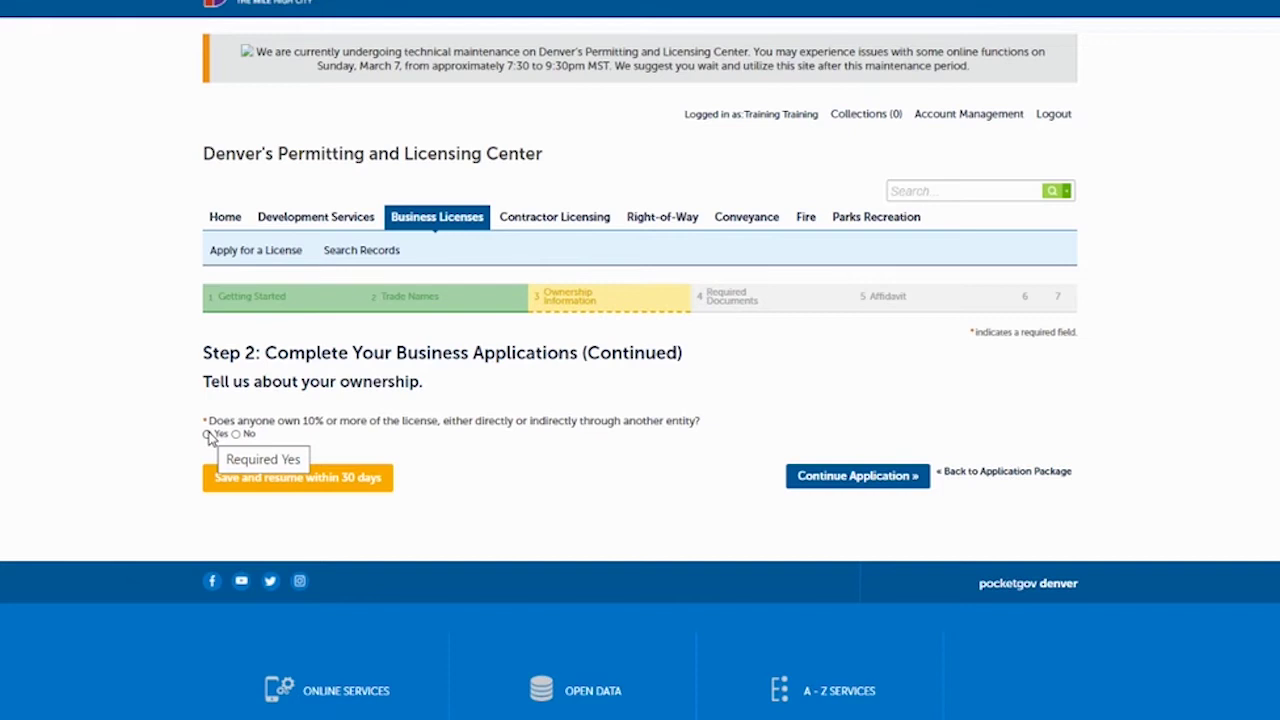
Answer Yes to the 10% ownership question and add a new owner record.
left_click(208, 435)
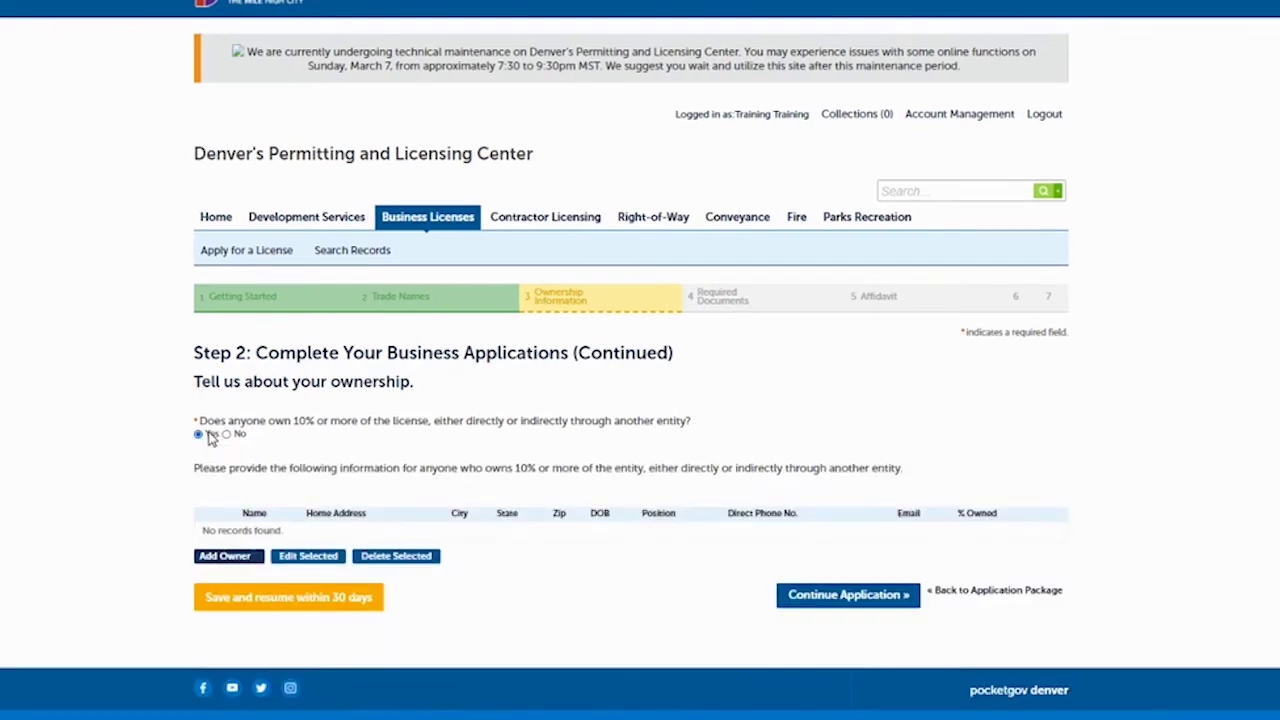
left_click(224, 556)
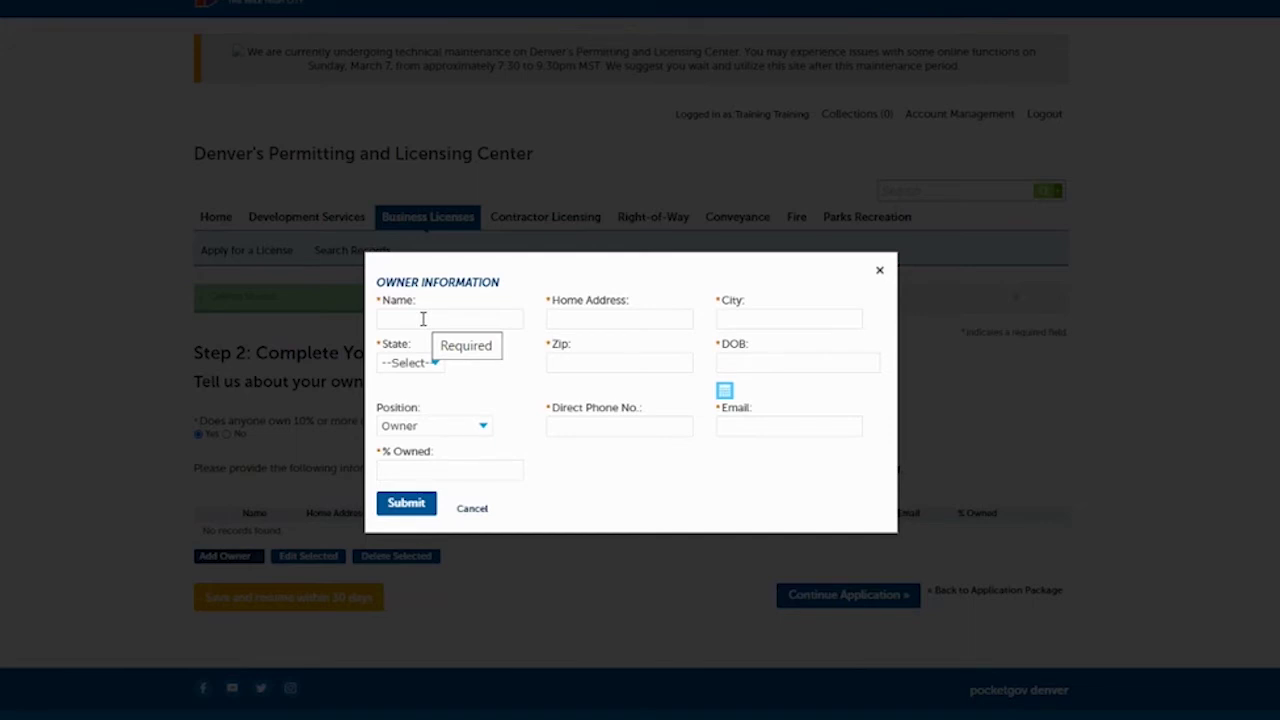
Enter the owner's name, home address, city, state, zip code and date of birth.
left_click(423, 318)
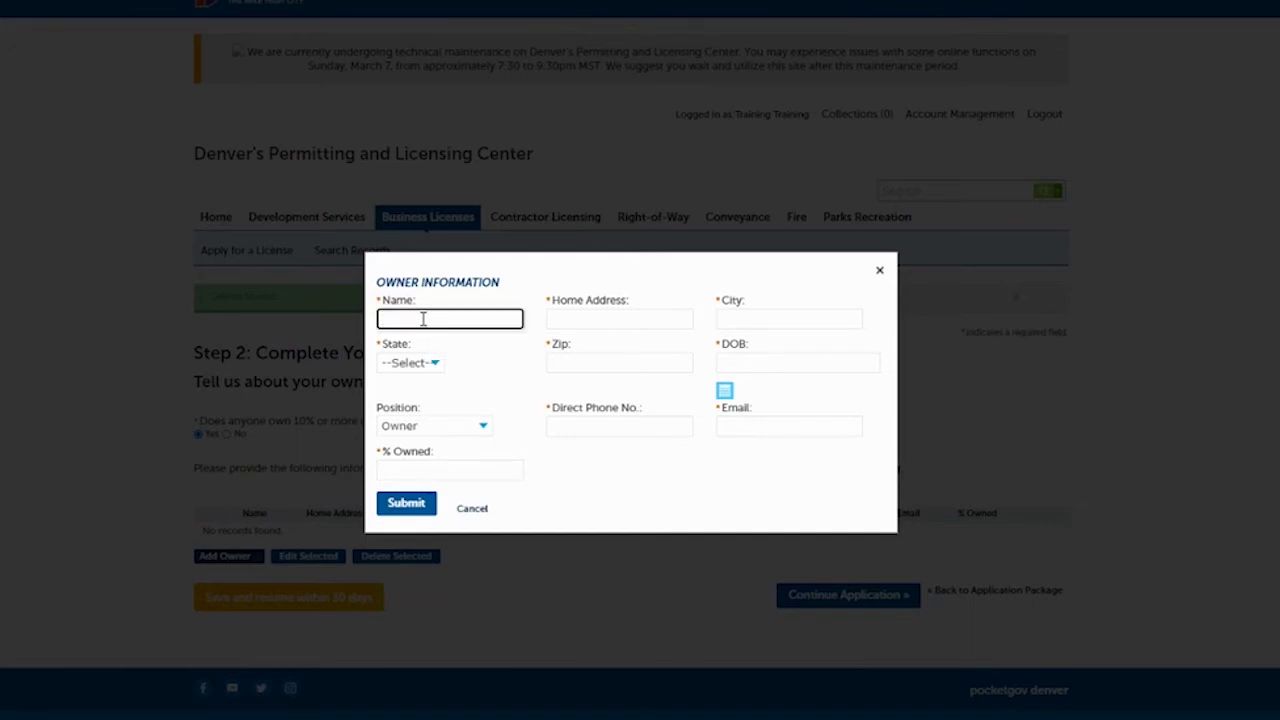
type("Training Training")
key("Tab")
type("201")
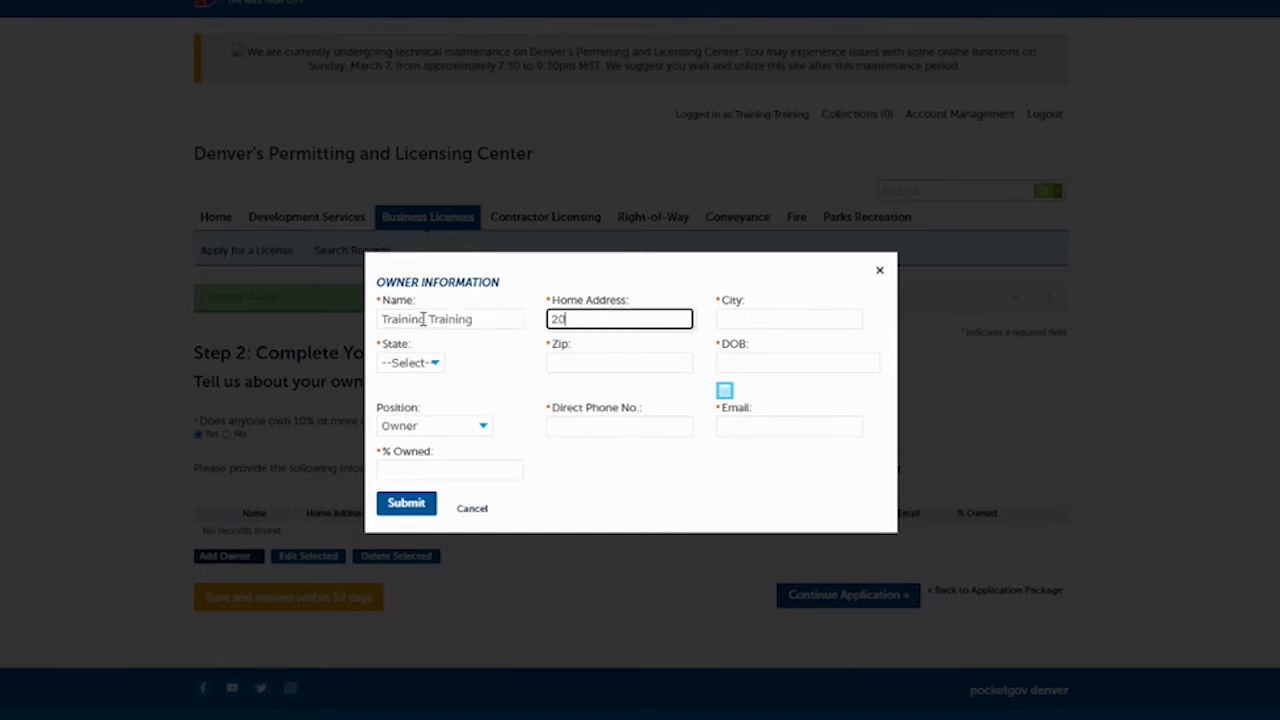
type(" W Colfax Ave")
key("Tab")
type("Denver")
key("Tab")
type("co")
key("Tab")
type("80202")
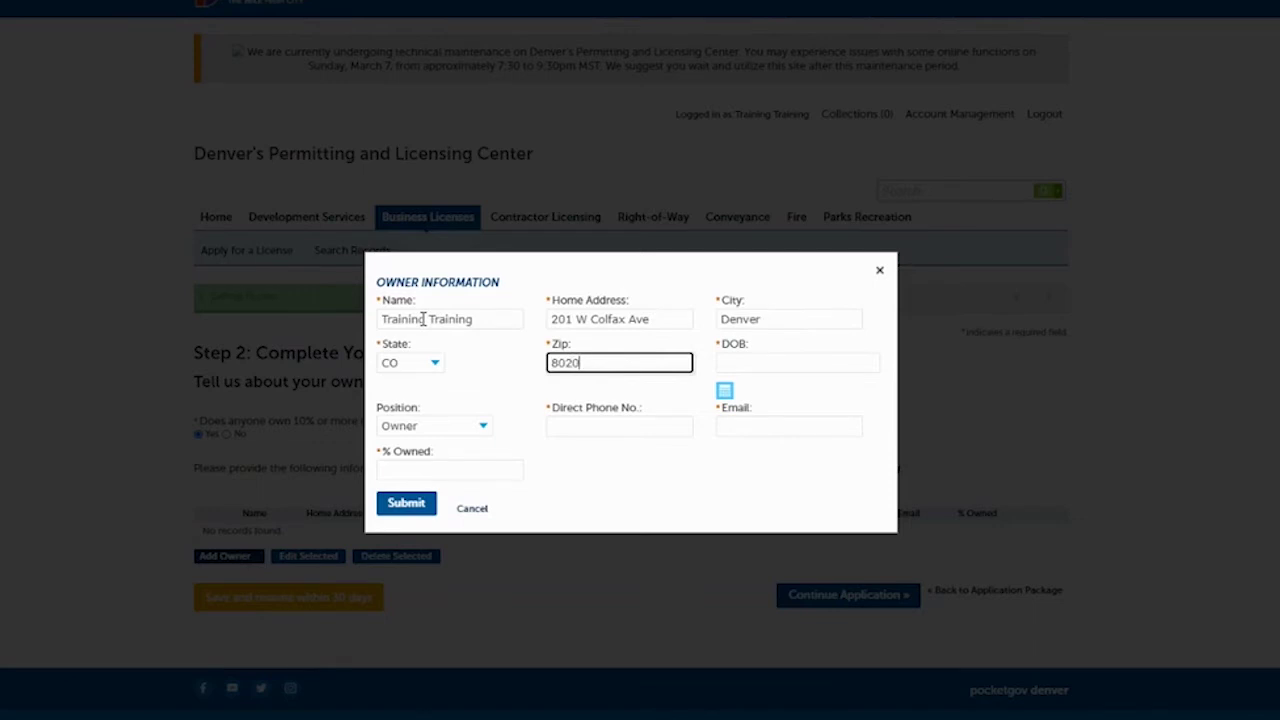
key("Tab")
type("01/01/1")
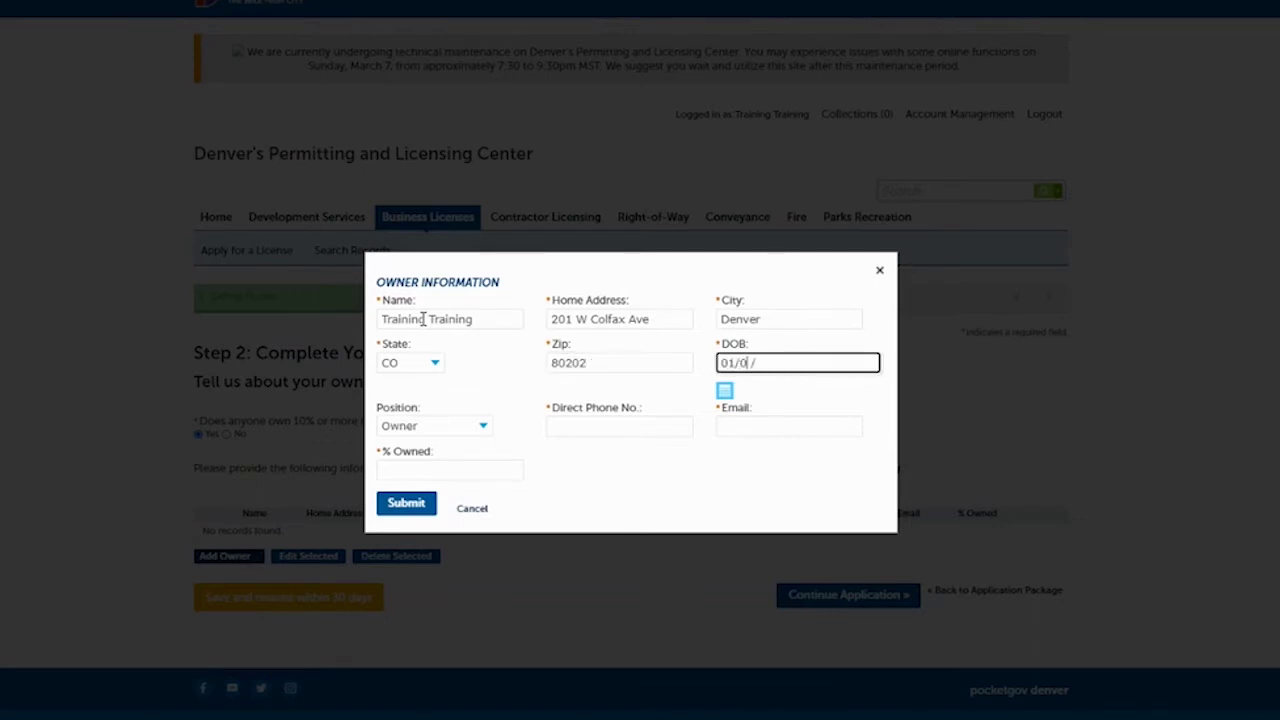
type("900")
key("Tab")
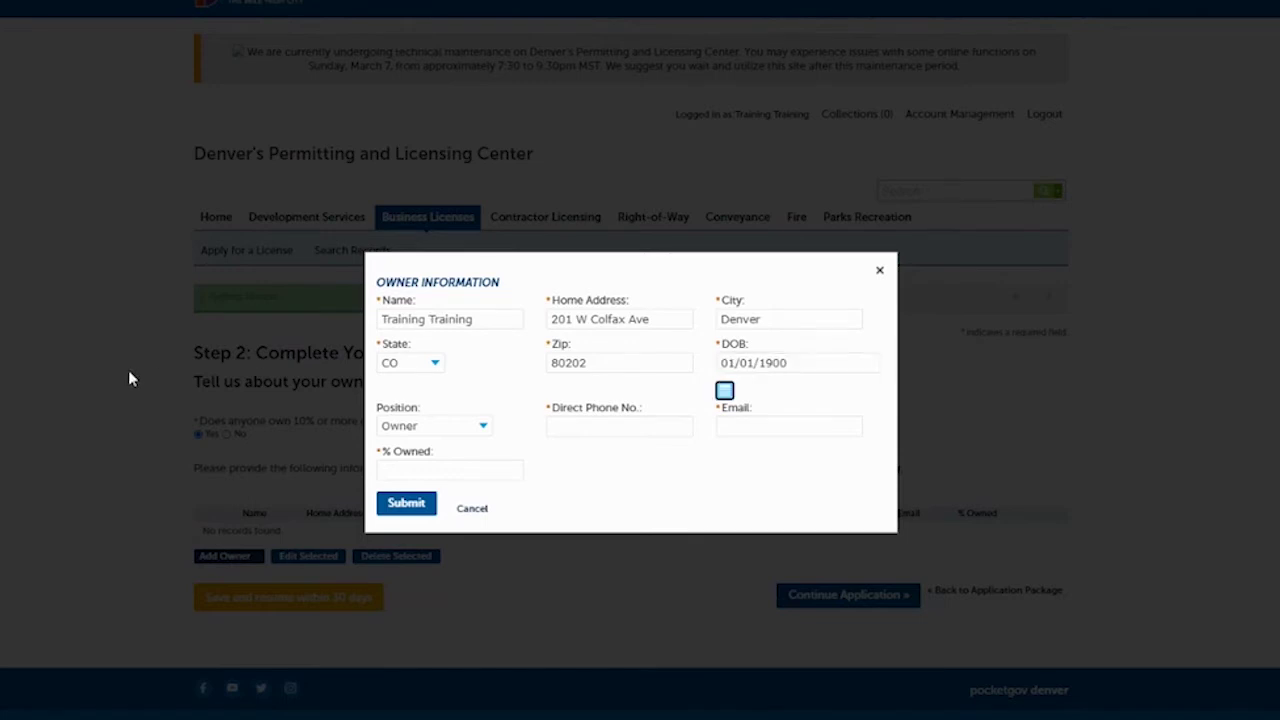
Keep the position as Owner, add the owner's phone and e-mail, set 100% owned, and save.
left_click(461, 428)
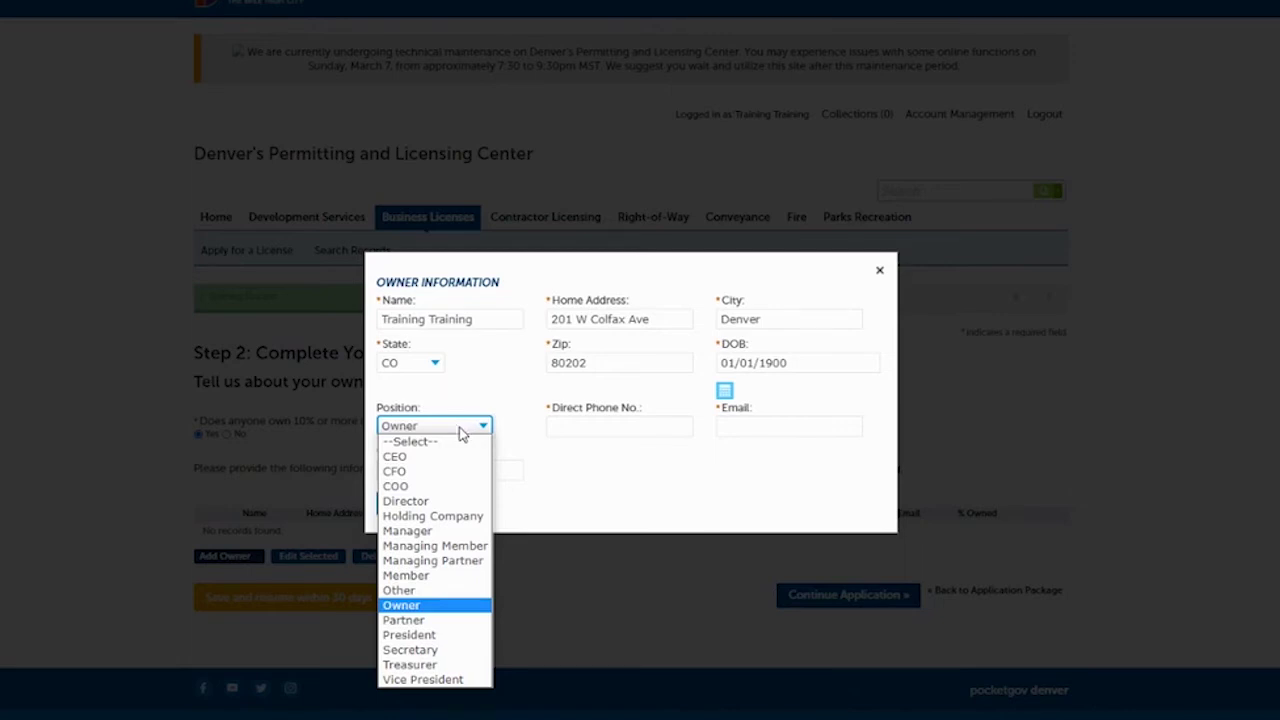
left_click(401, 605)
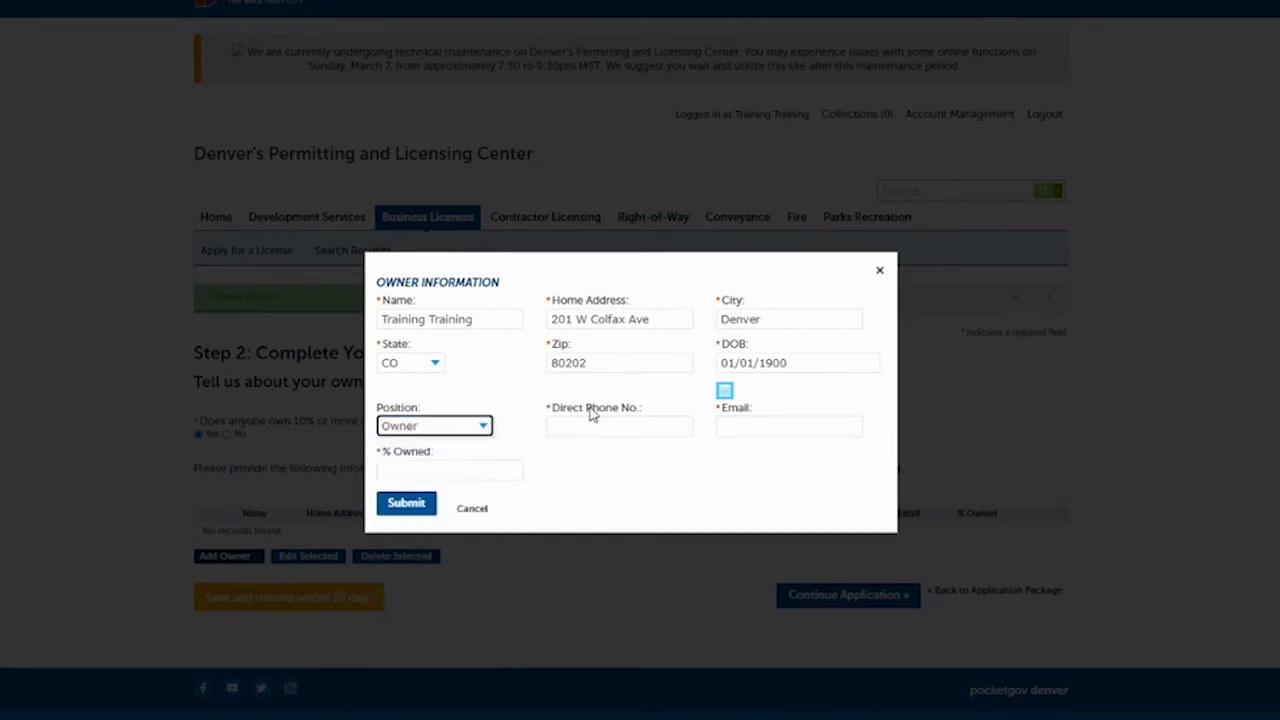
left_click(588, 425)
type("72")
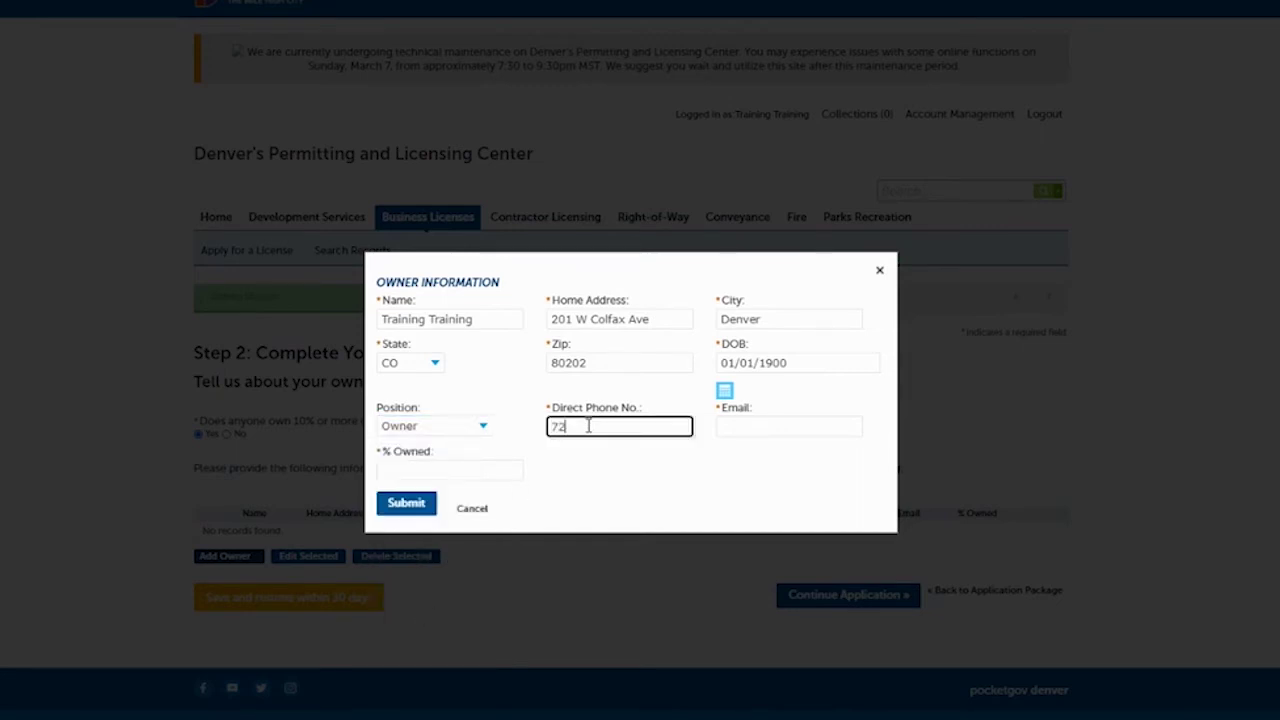
type("01111111")
left_click(752, 428)
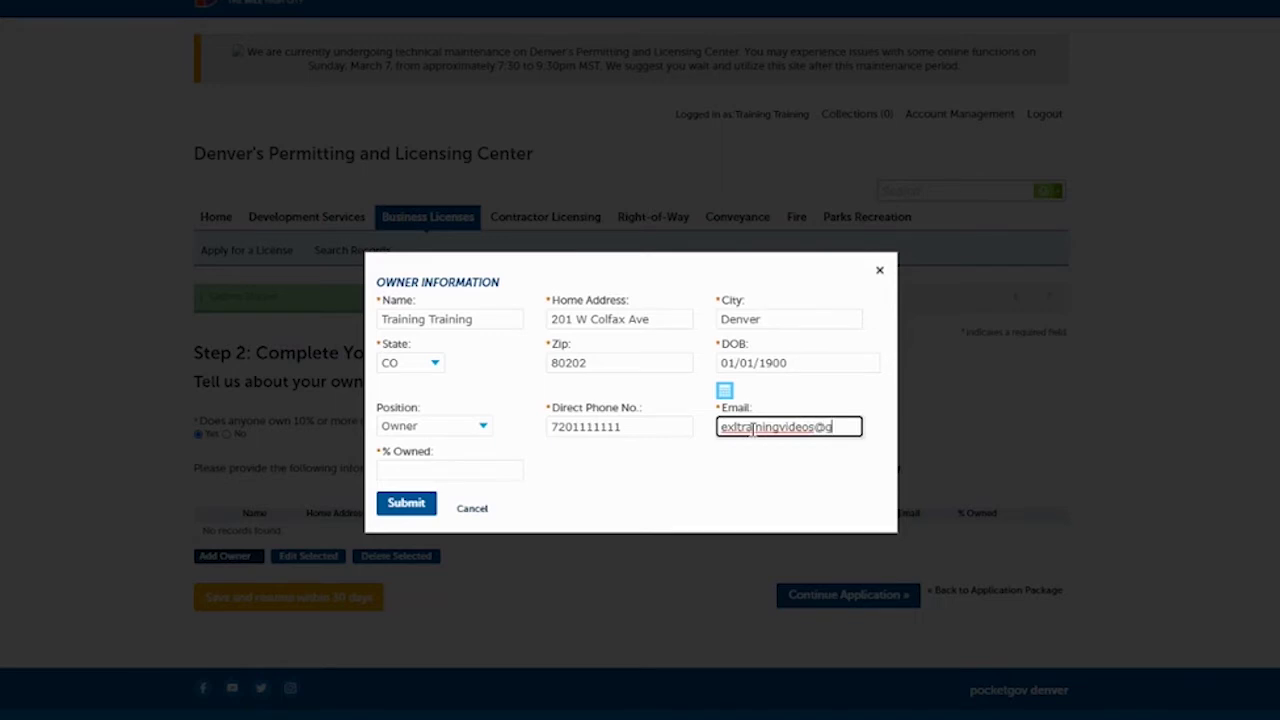
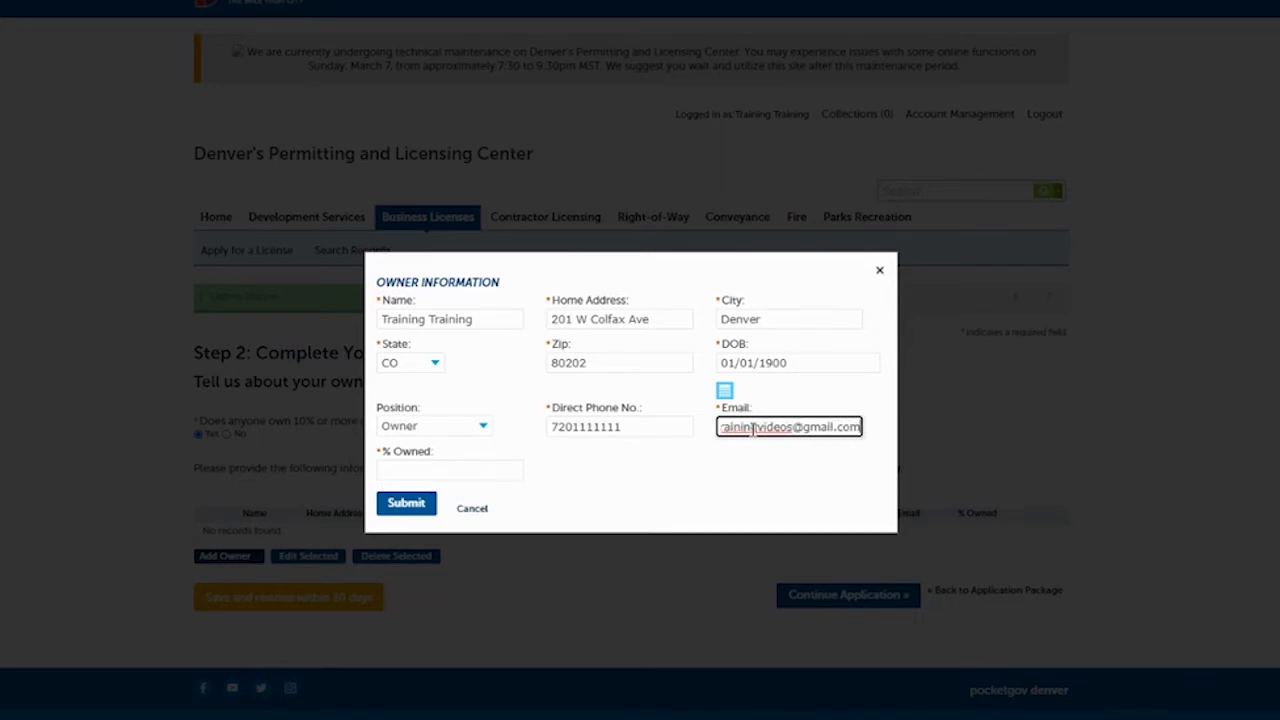
left_click(435, 466)
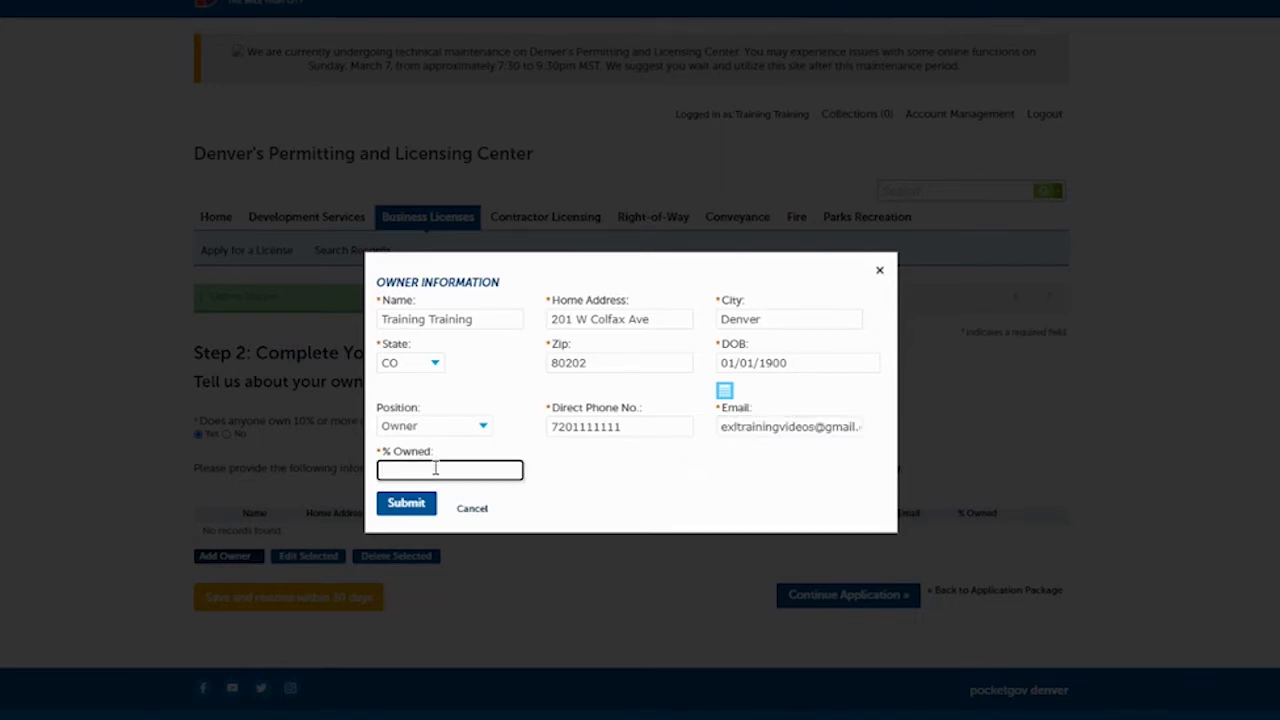
type("100")
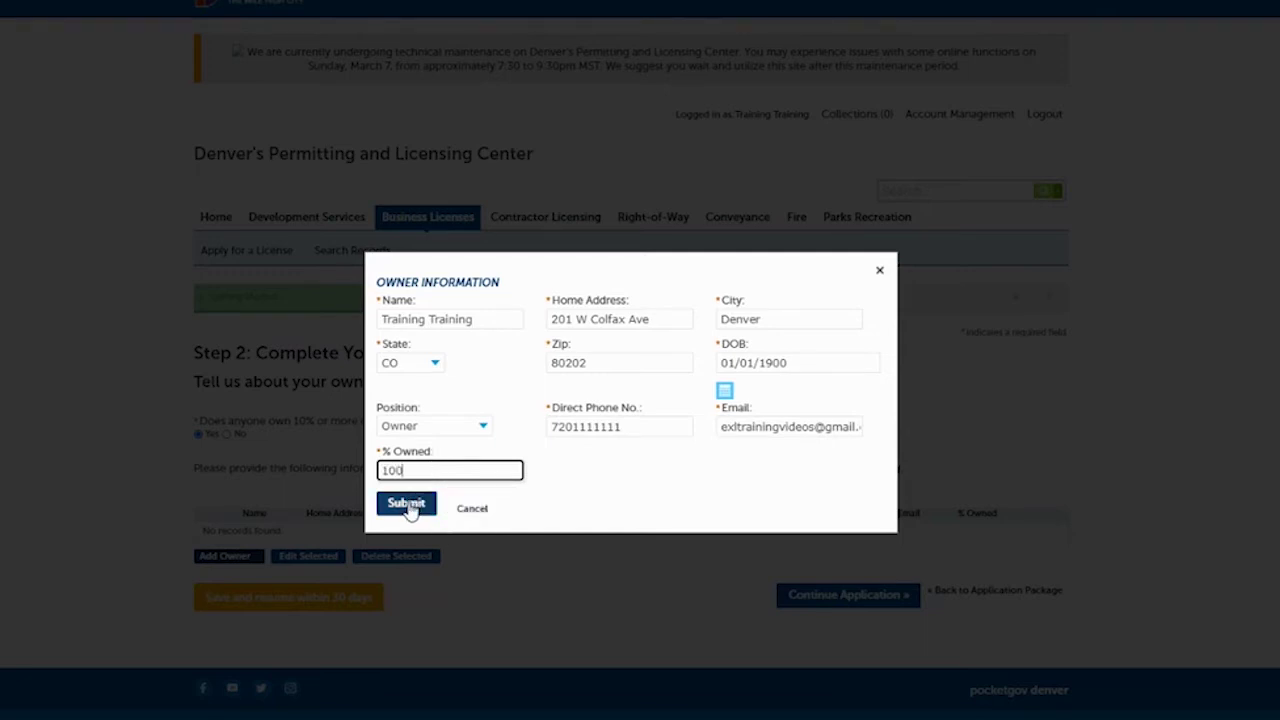
left_click(409, 505)
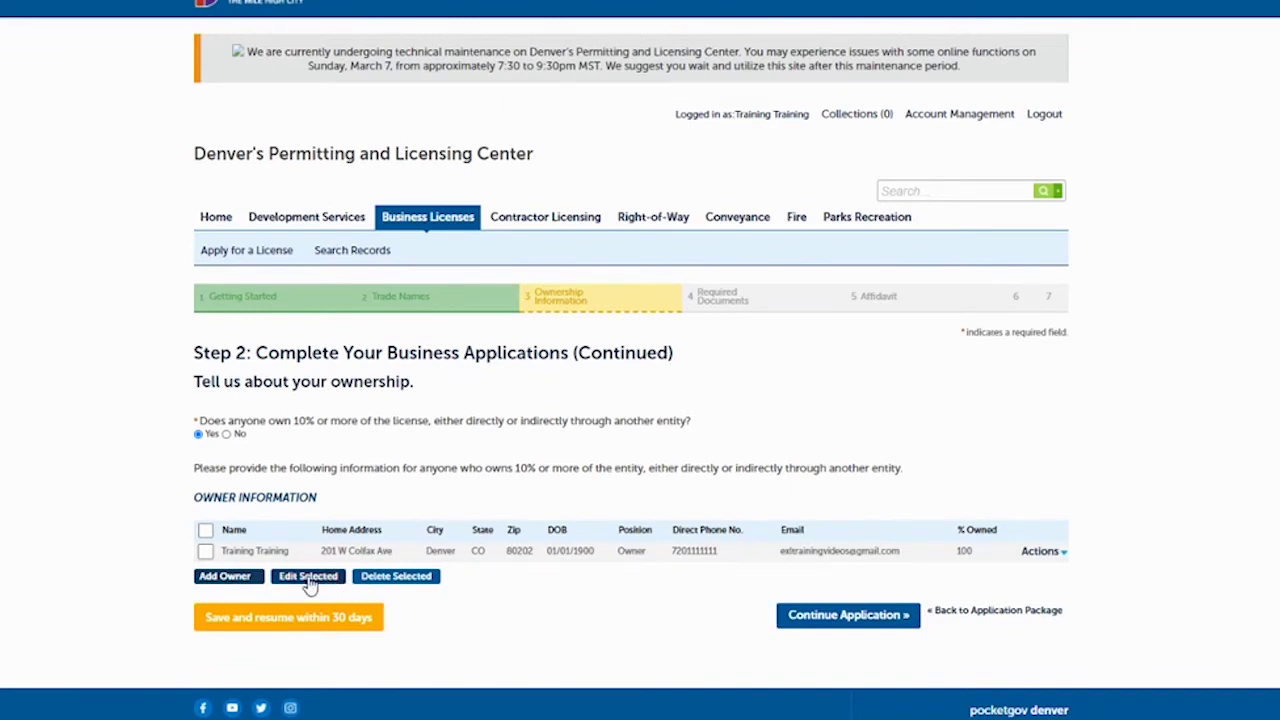
Check the owner row in the ownership table and advance to Required Documents.
left_click(205, 553)
left_click(205, 551)
left_click(848, 616)
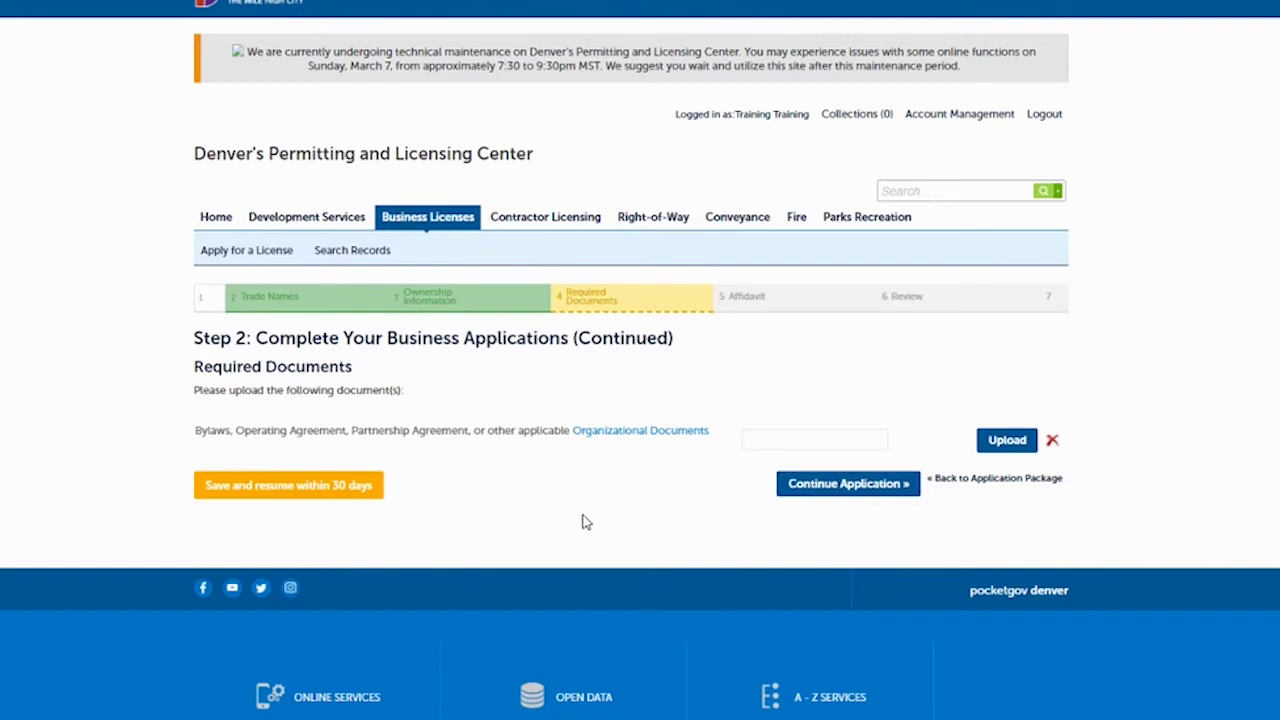
Upload License.pdf as the organizational document and proceed to review.
left_click(1000, 441)
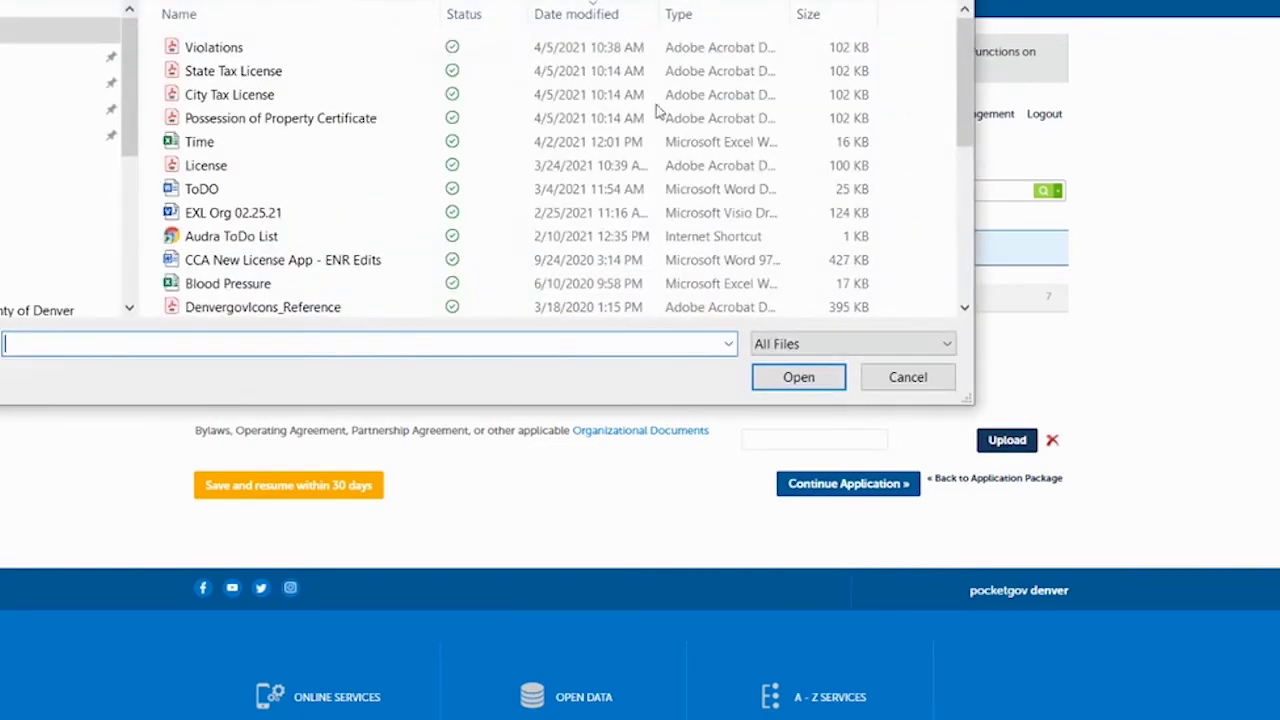
left_click(207, 170)
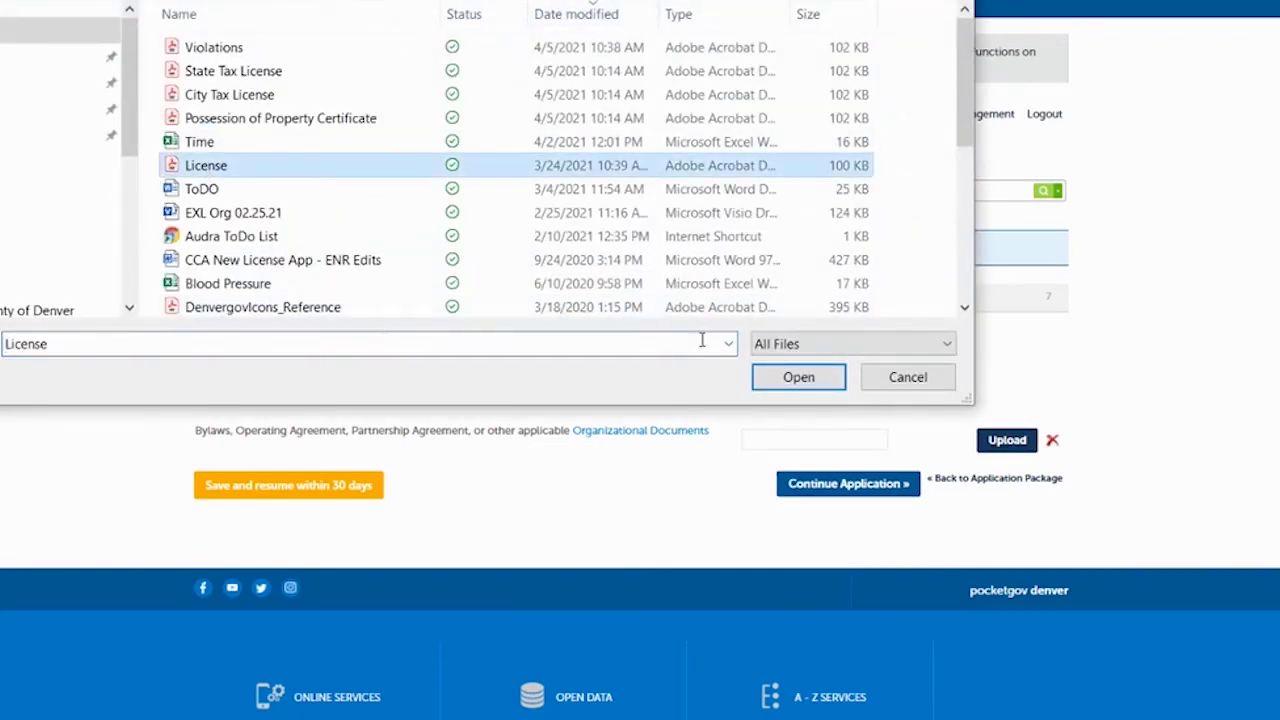
left_click(783, 380)
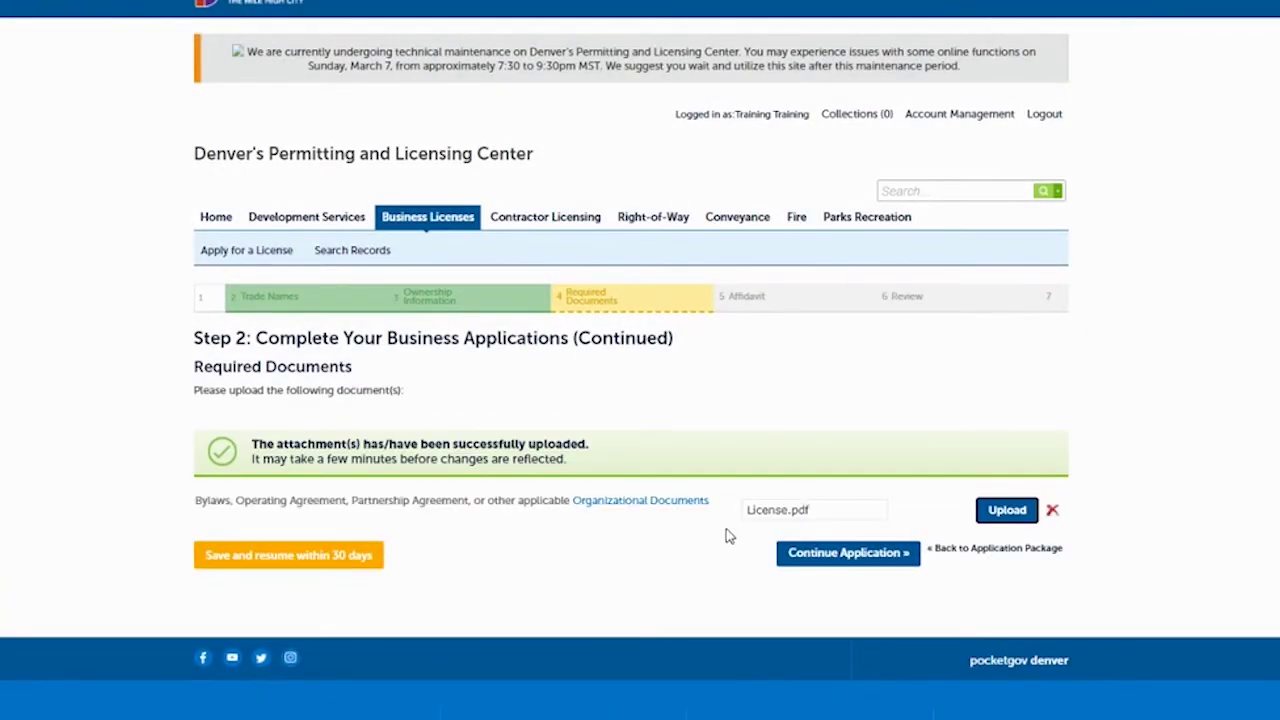
left_click(822, 556)
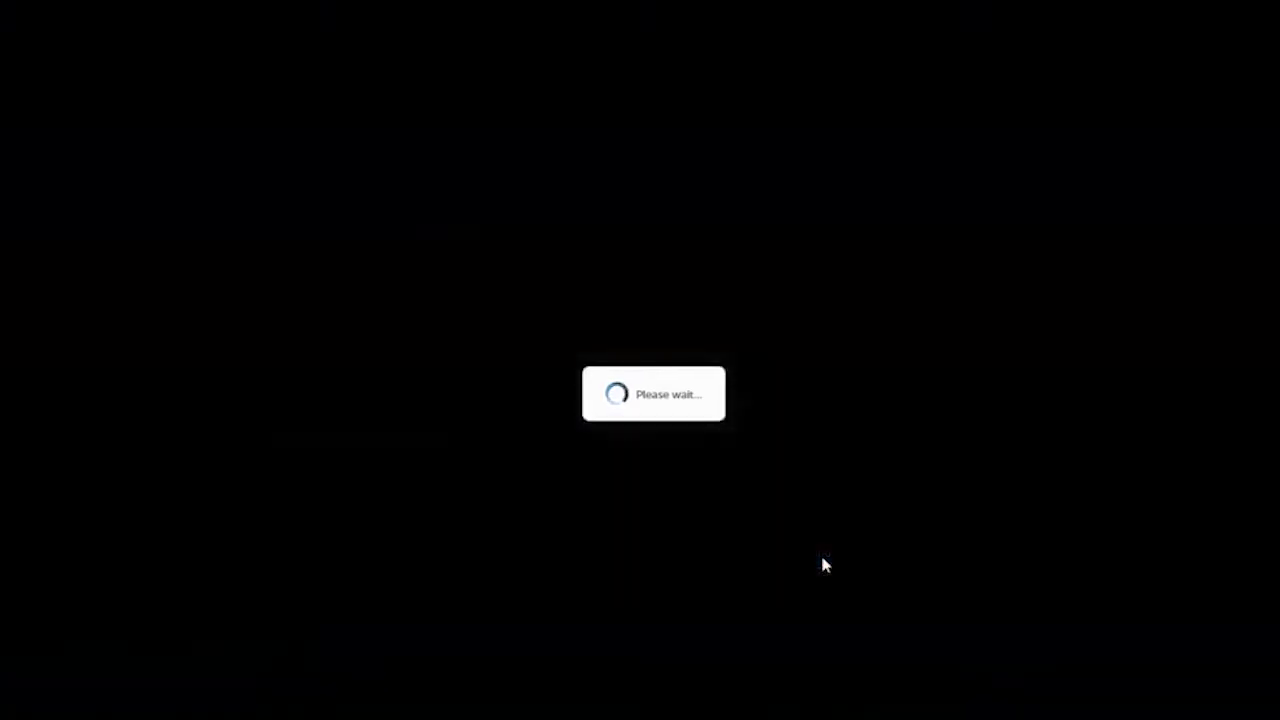
Certify the Entity Registration oath dated 04/05/2021 and submit it as complete.
scroll(631, 400, "down", 3)
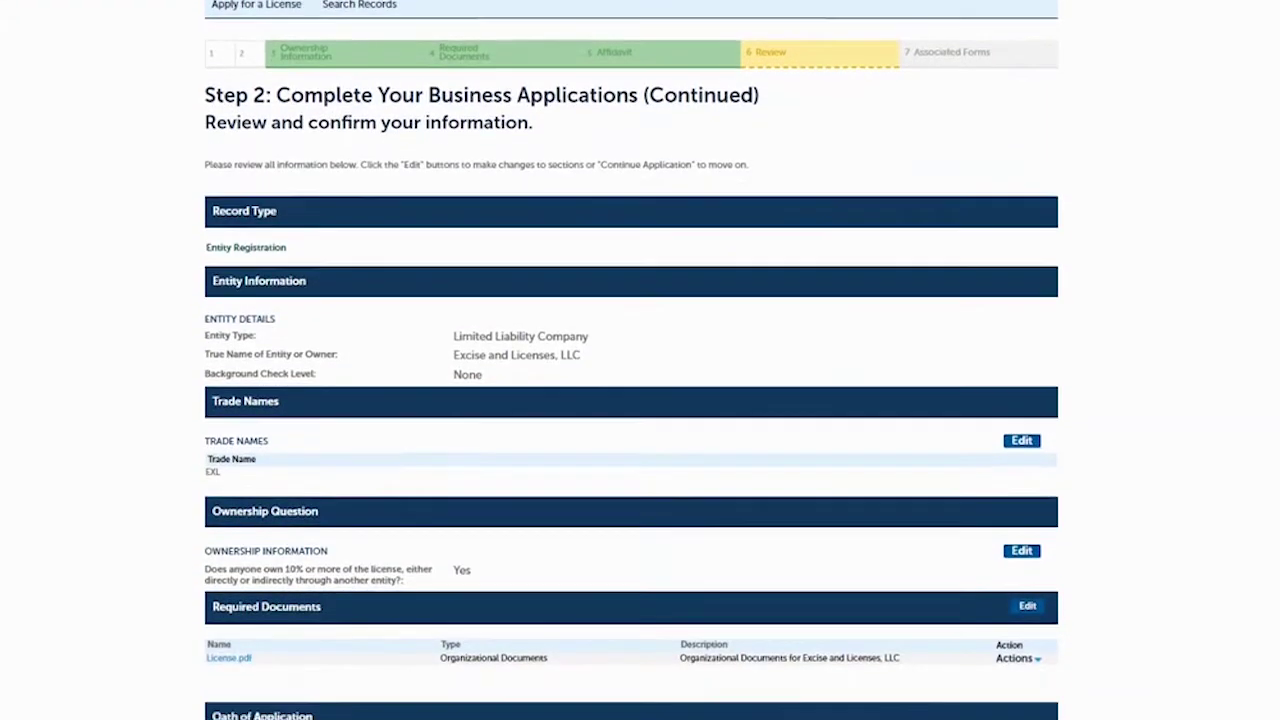
scroll(631, 400, "down", 1)
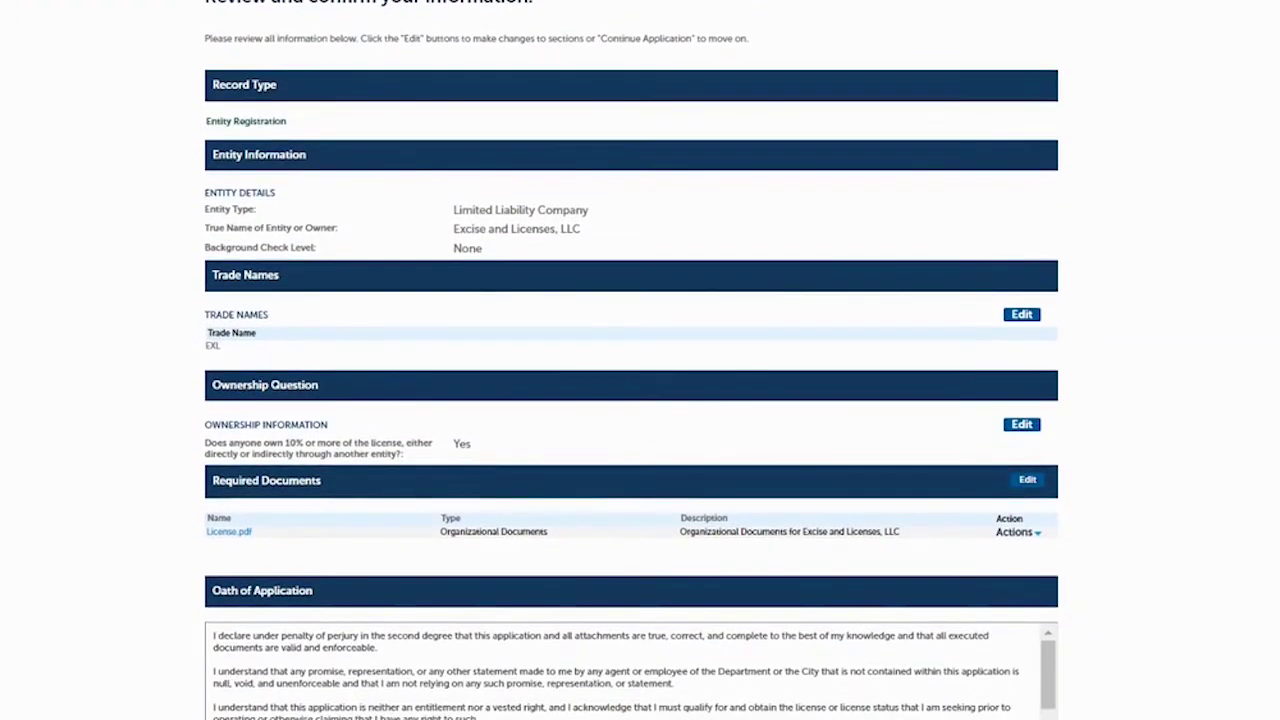
scroll(631, 400, "down", 3)
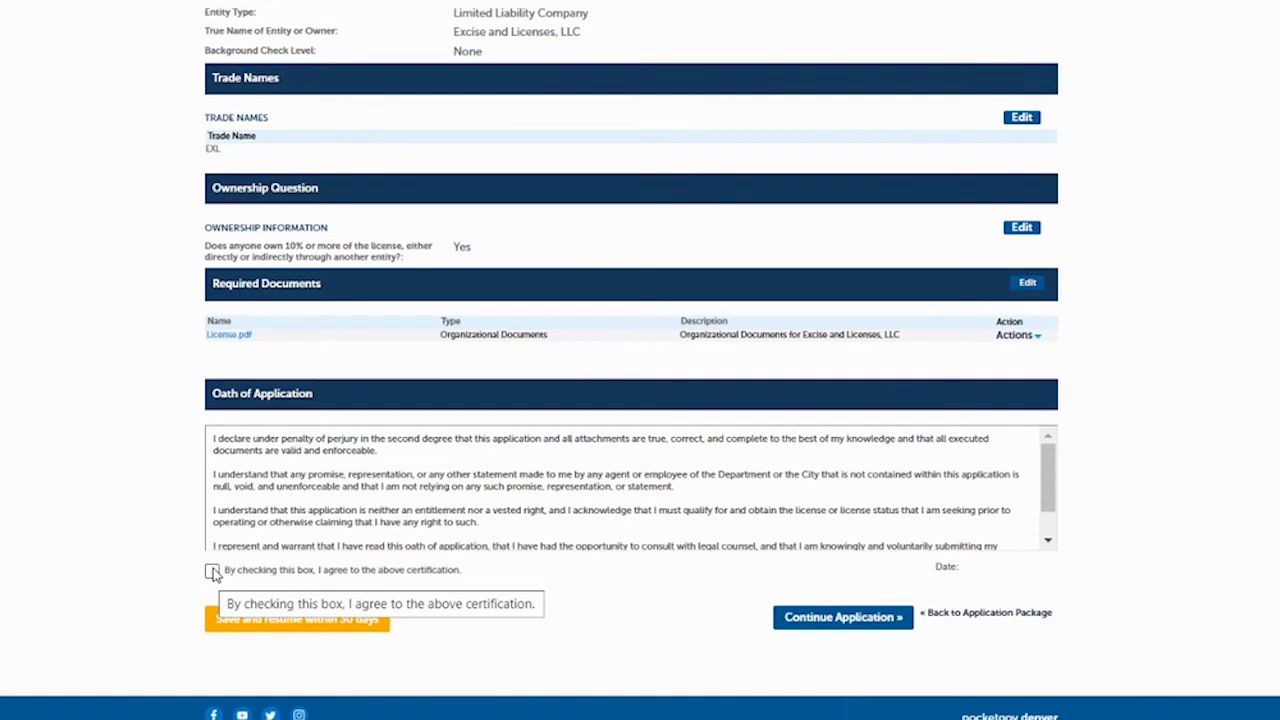
left_click(212, 572)
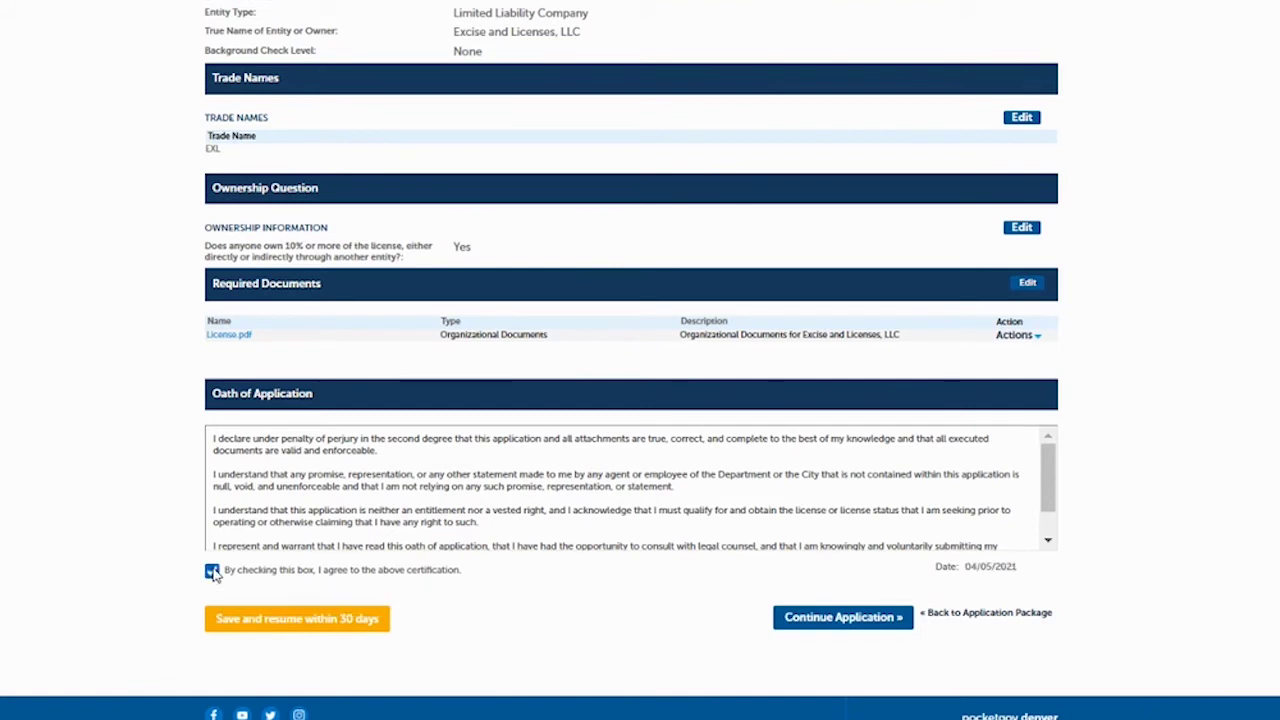
left_click(812, 617)
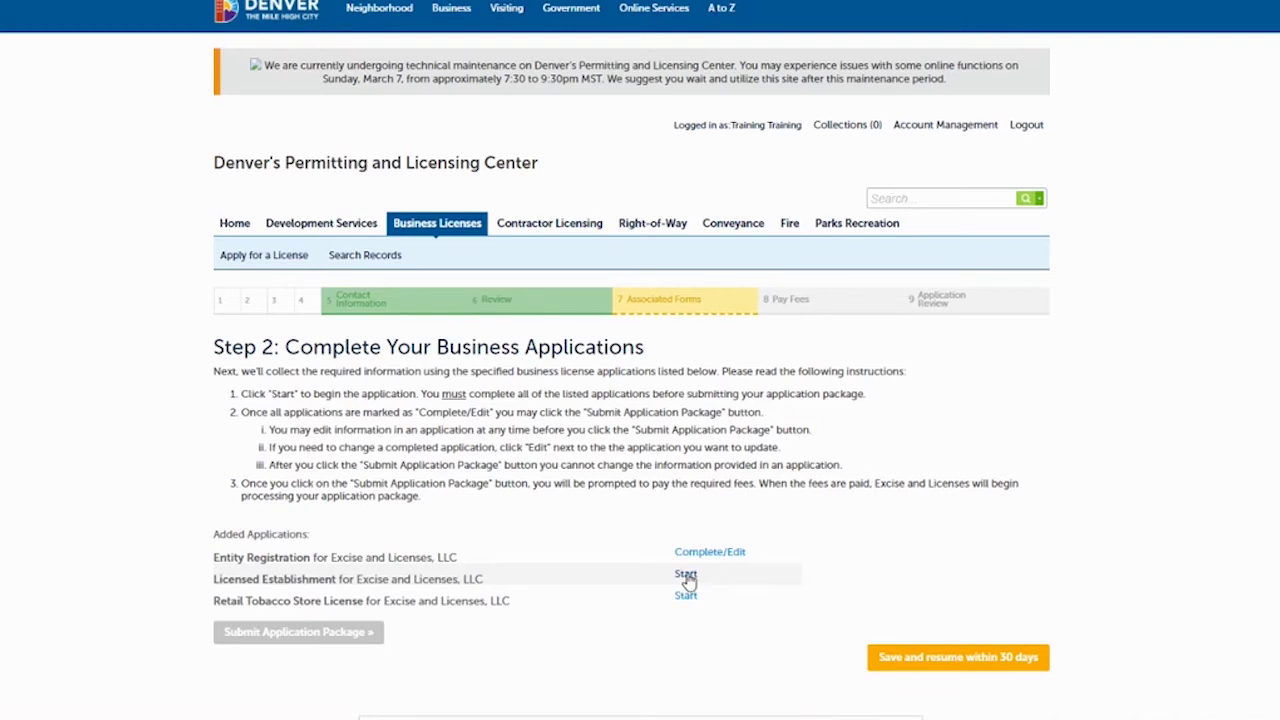
Start the Licensed Establishment application and confirm the 201 W Colfax AVE, Dept. 206 location.
left_click(686, 575)
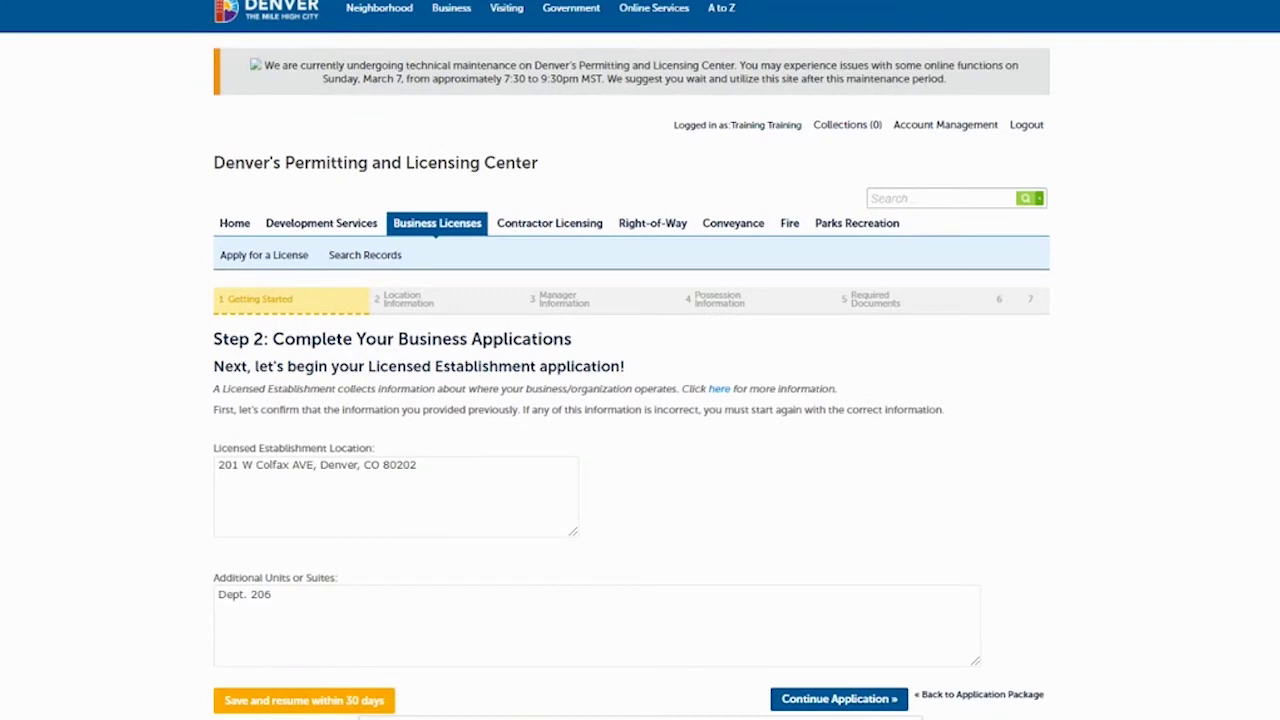
scroll(640, 400, "down", 2)
scroll(640, 400, "up", 1)
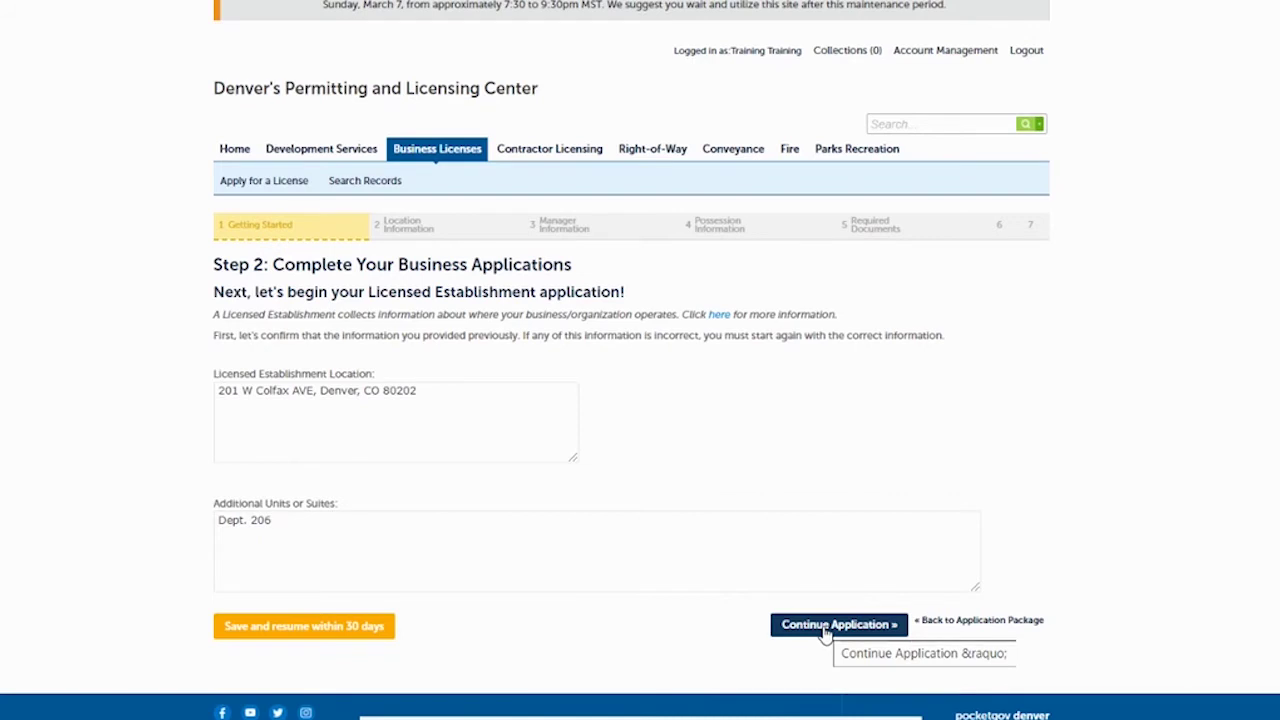
left_click(826, 632)
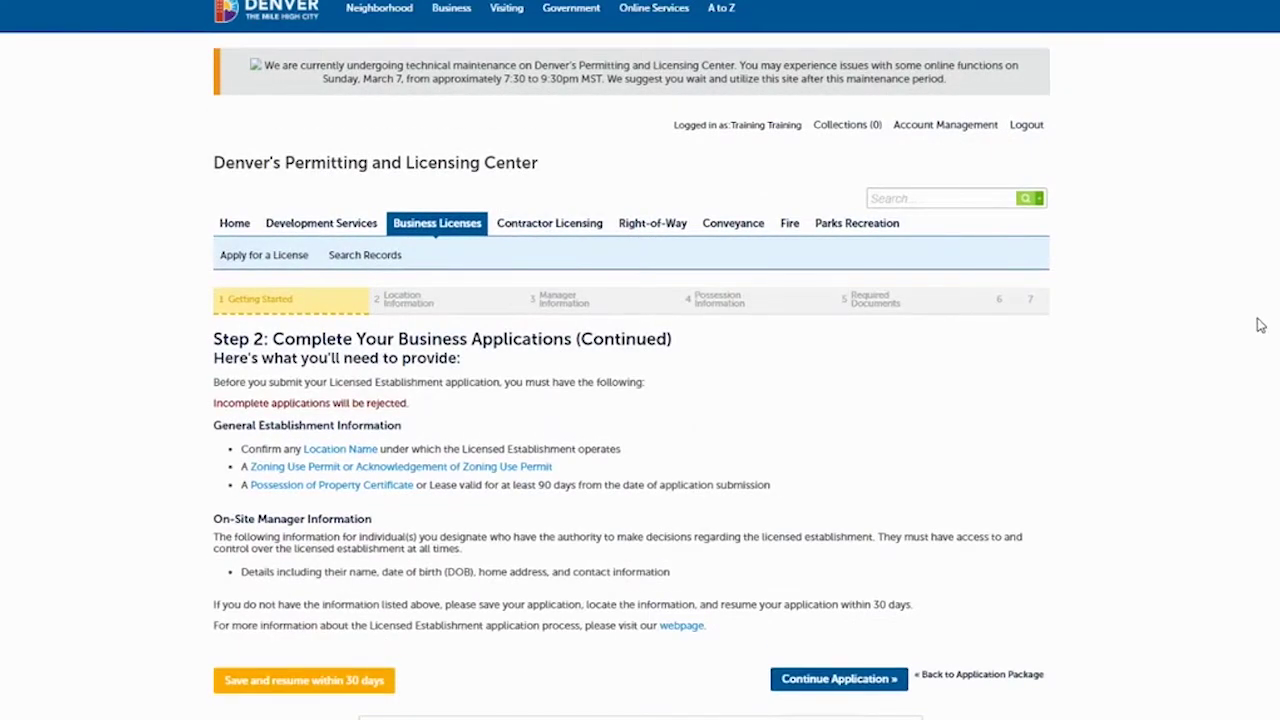
Continue past the Licensed Establishment requirements list to the Location Information step.
scroll(640, 360, "down", 1)
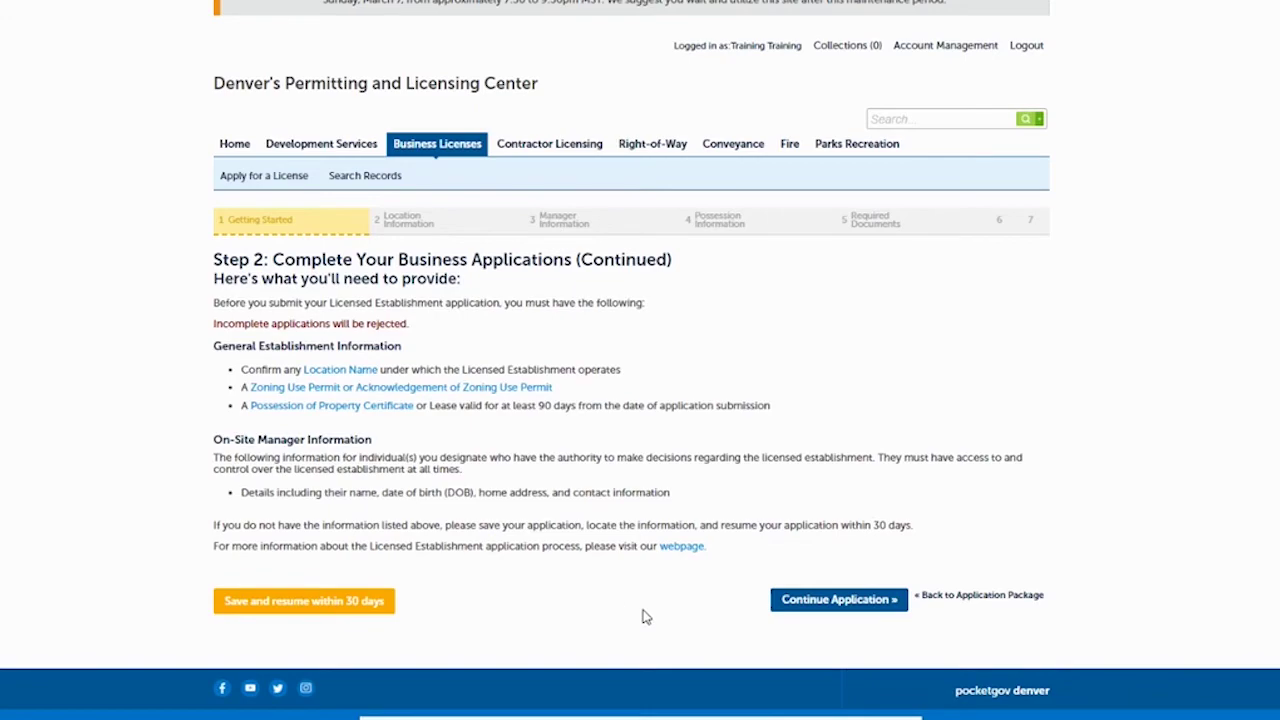
left_click(825, 603)
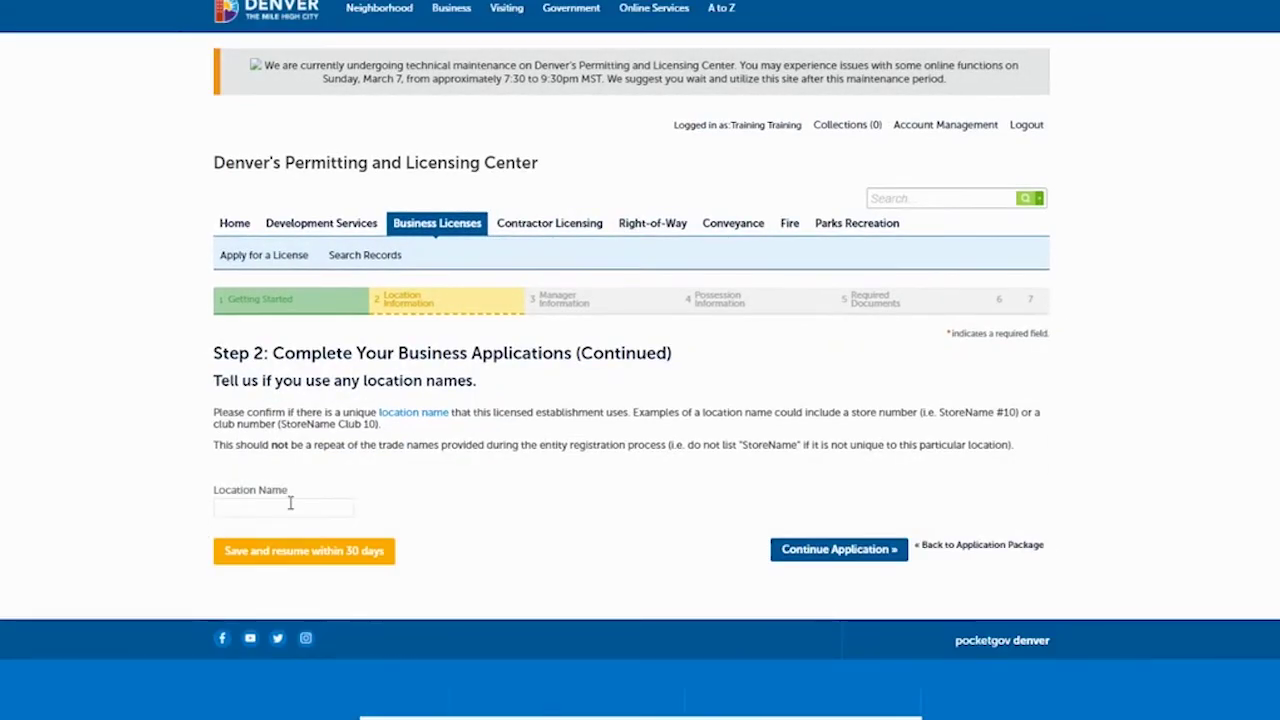
Enter 'Store 123' as the Location Name and continue to Manager Information.
left_click(293, 506)
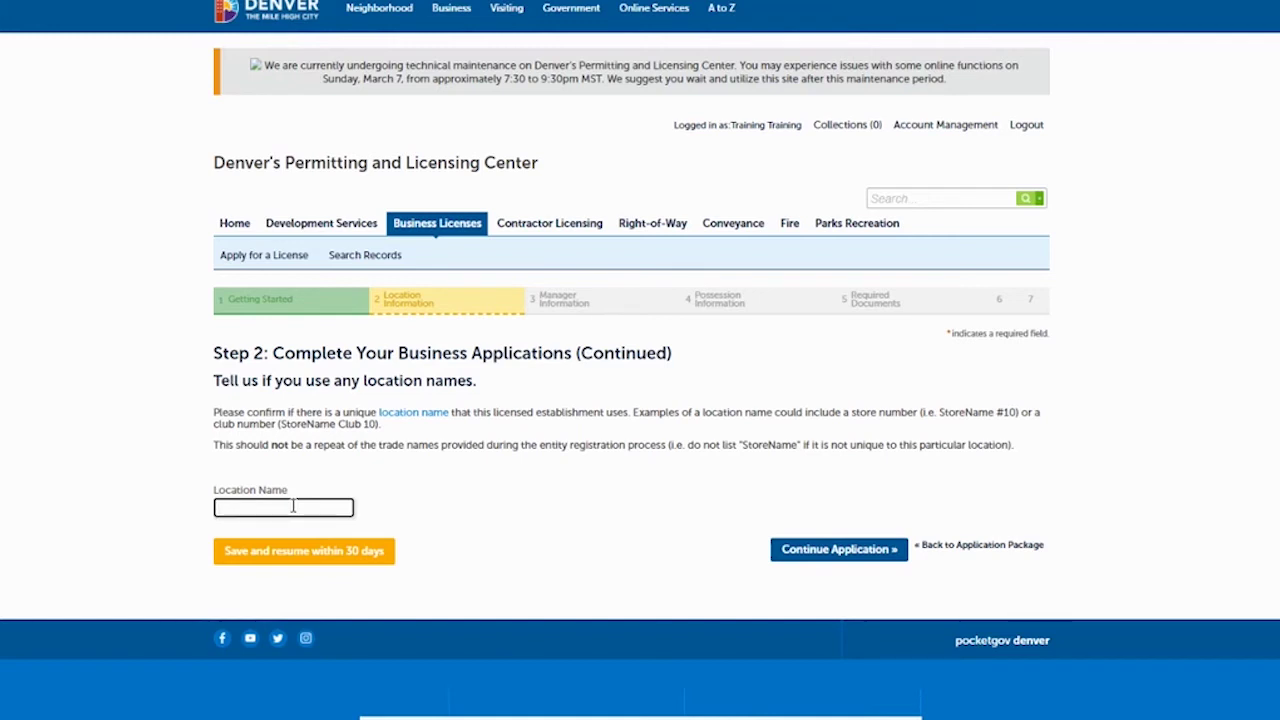
type("Store")
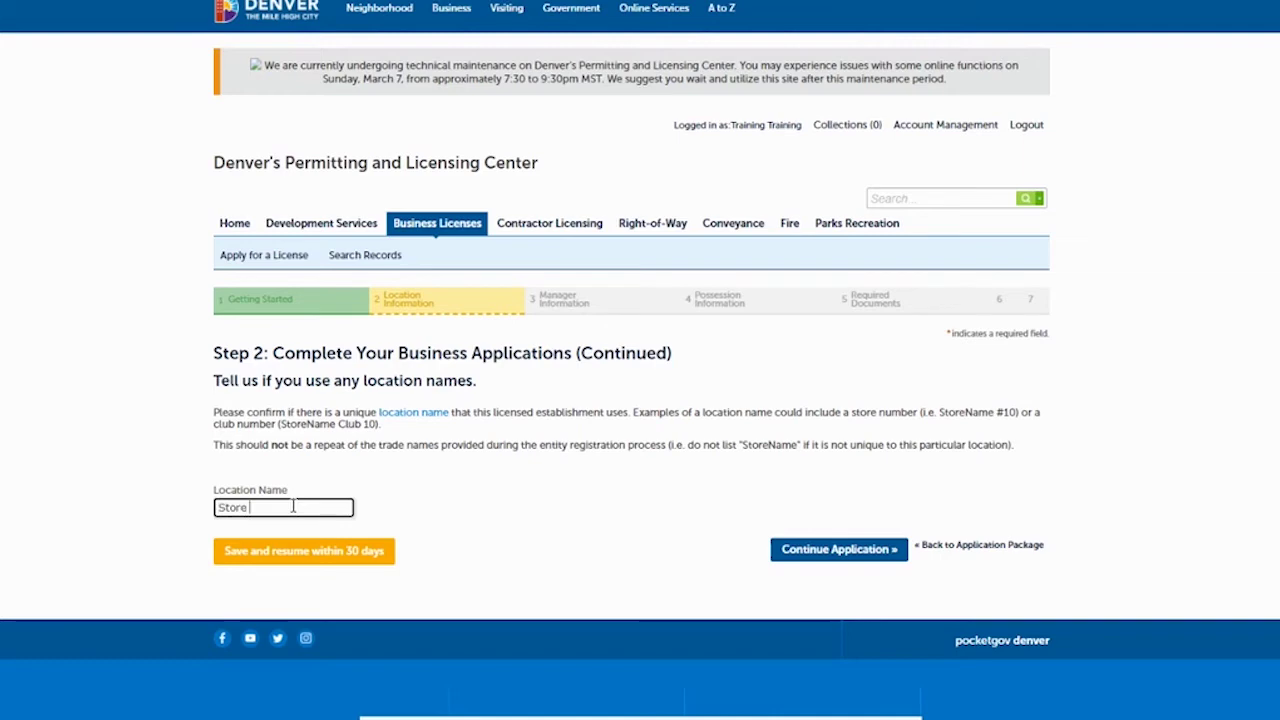
type(" 123")
left_click(824, 553)
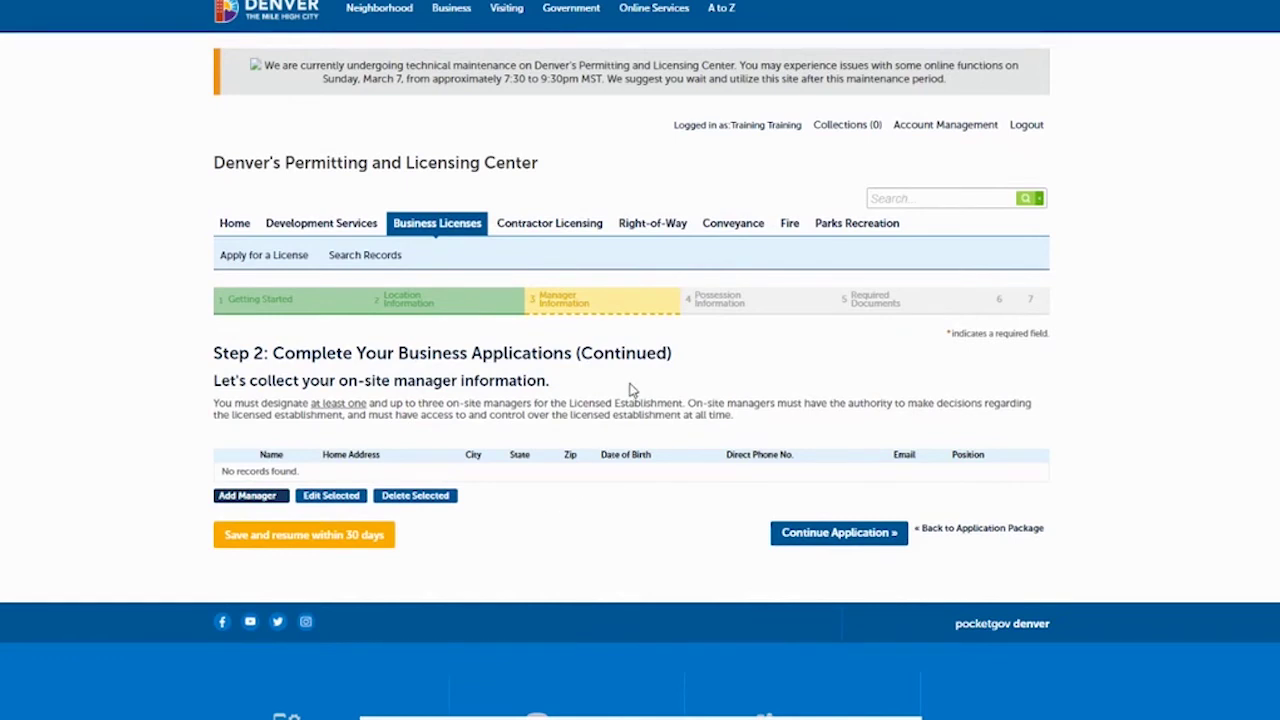
Open the form for adding an on-site manager.
left_click(246, 496)
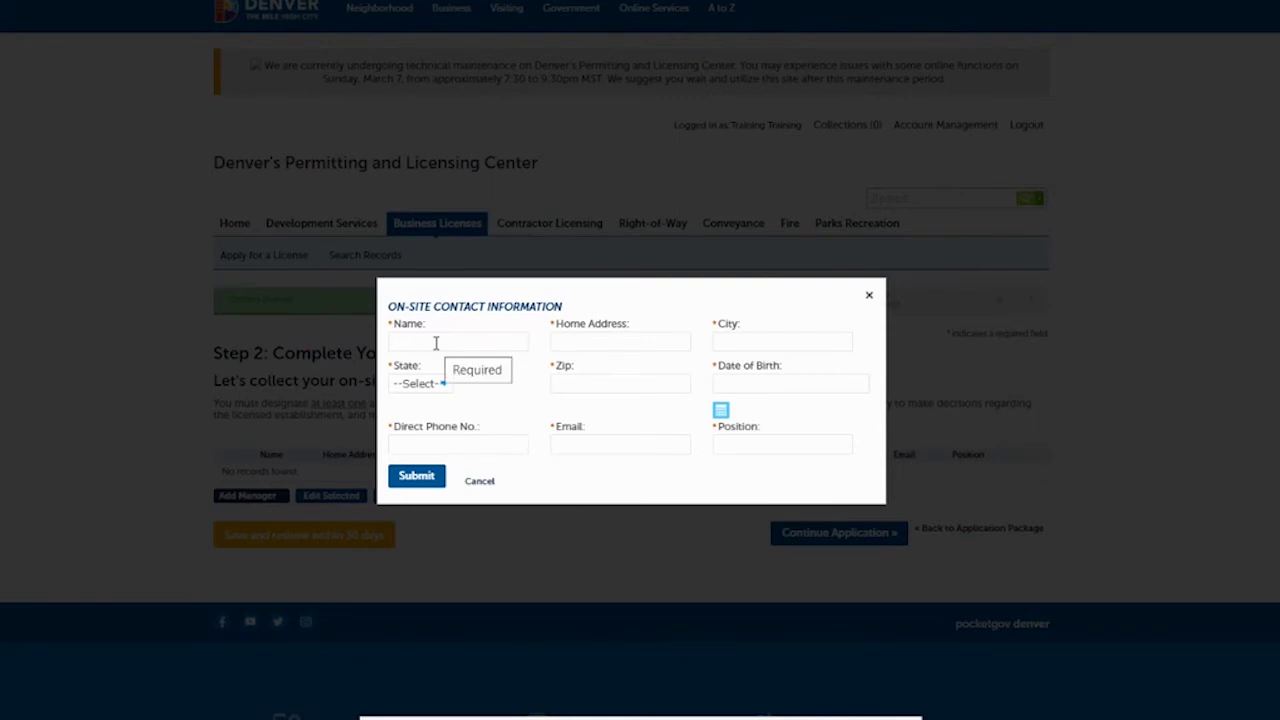
Enter the manager's full name, home address, and date of birth.
left_click(436, 343)
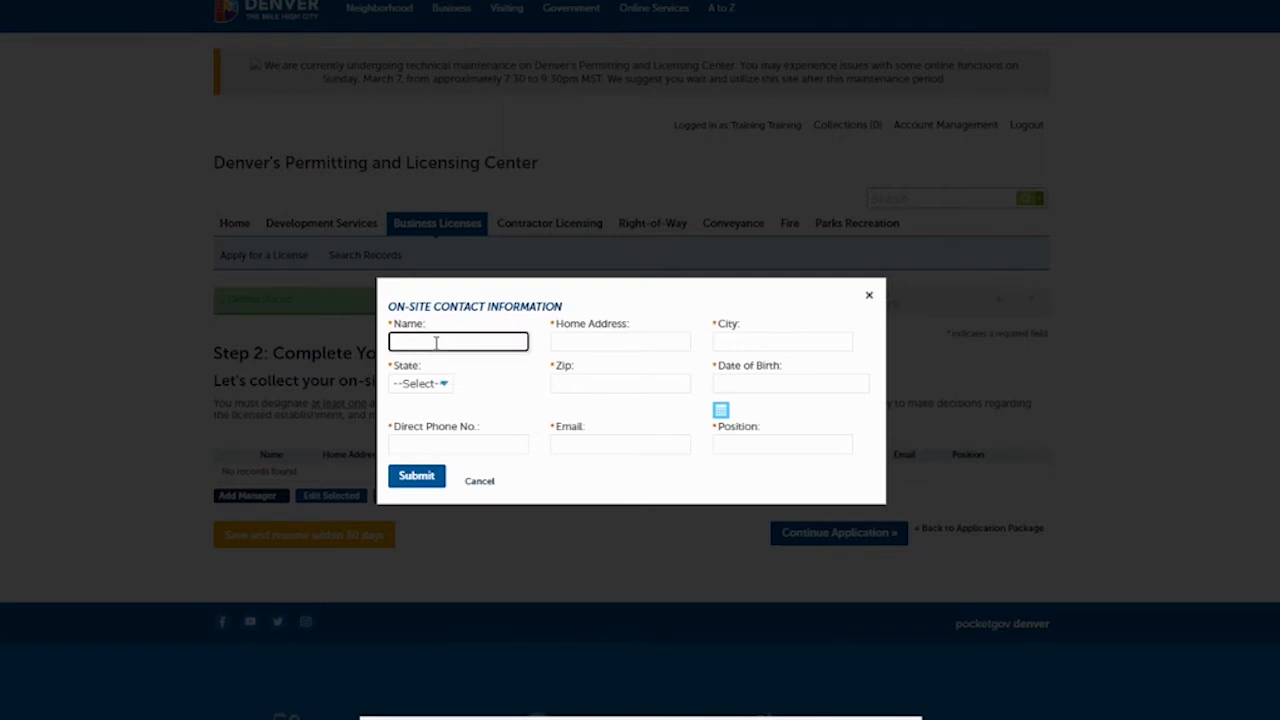
type("Training Training")
left_click(627, 342)
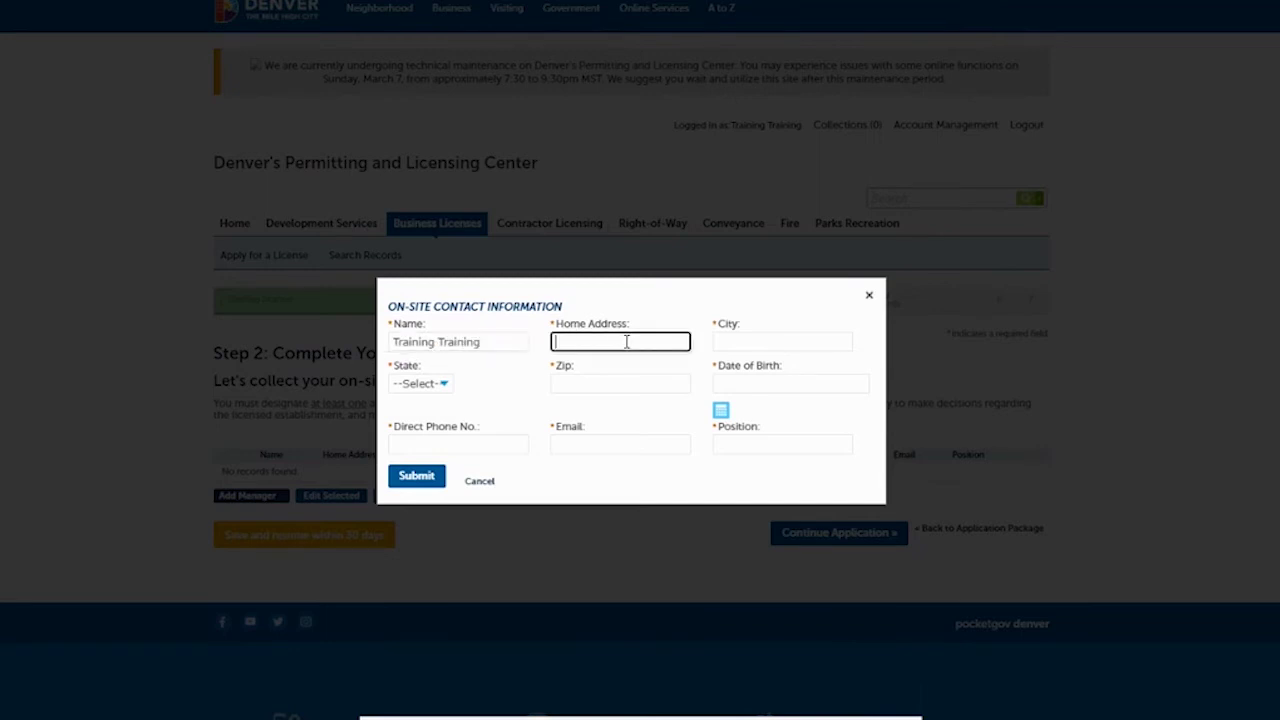
type("201 W Colfax Ave")
key("Tab")
type("Denver")
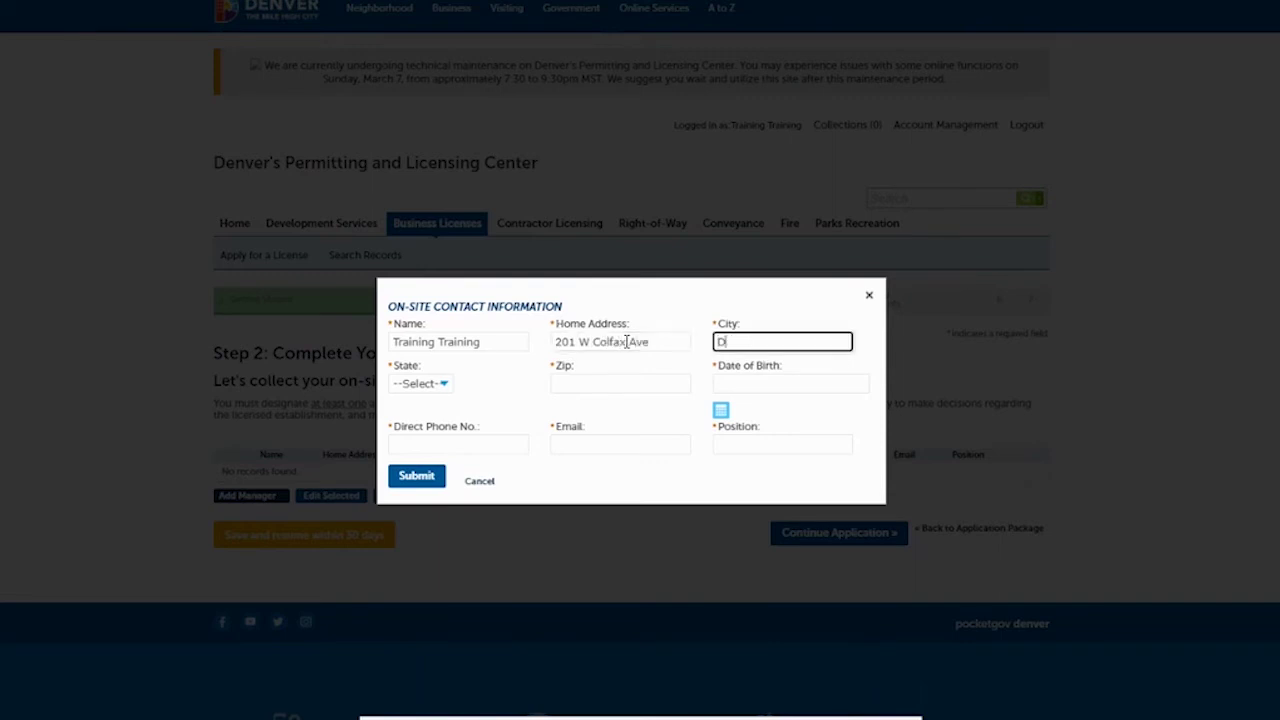
key("Tab")
type("co")
key("Tab")
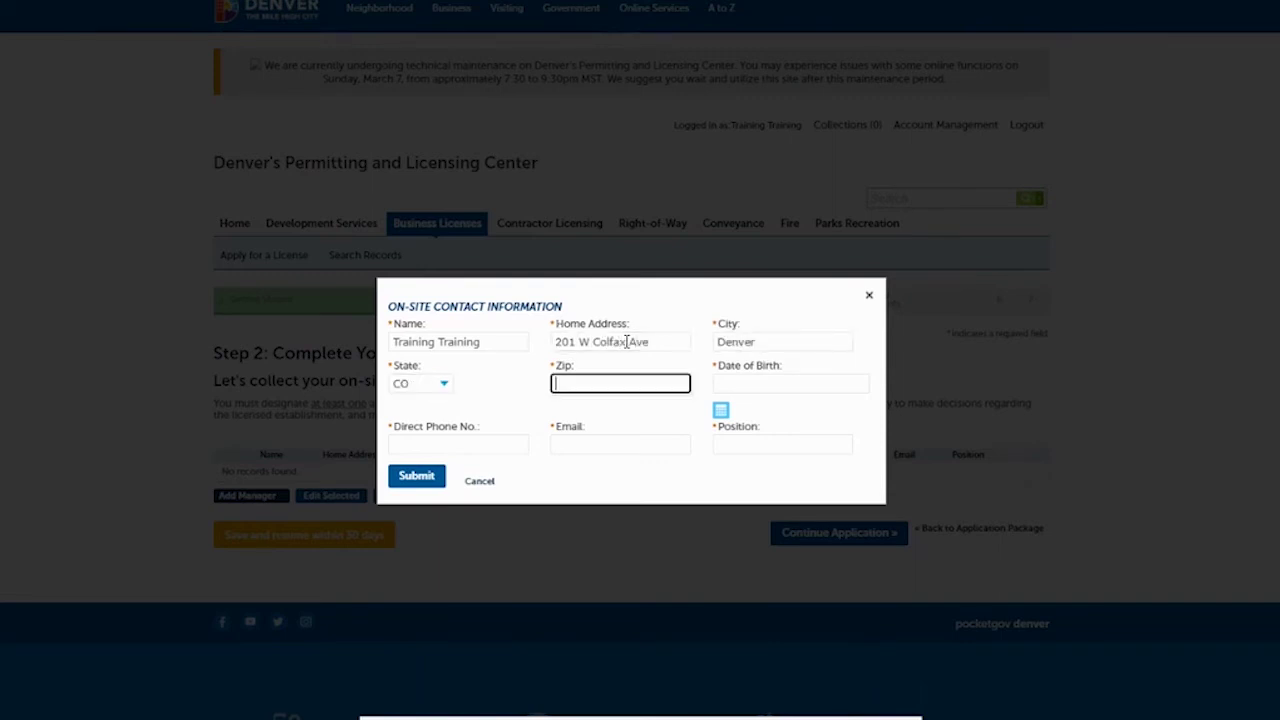
type("80202")
key("Tab")
type("01/01")
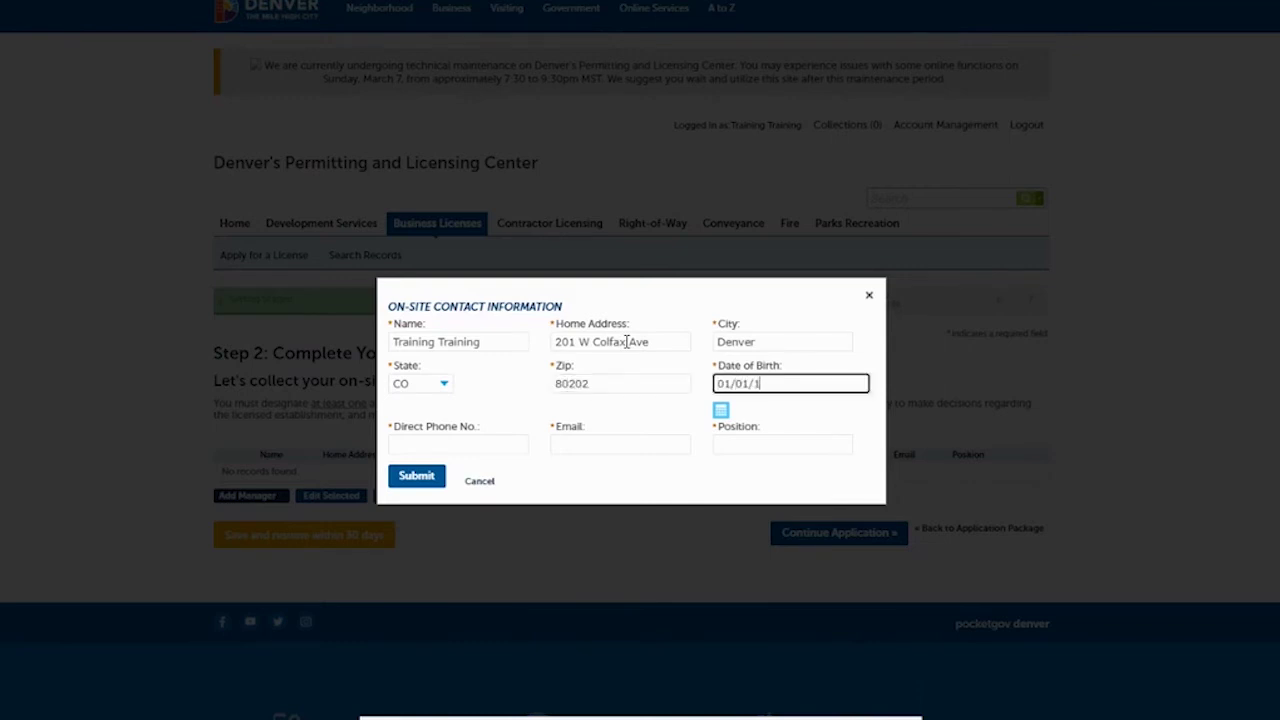
Fill in the manager's phone, e-mail and position Manager, then submit and continue.
left_click(470, 446)
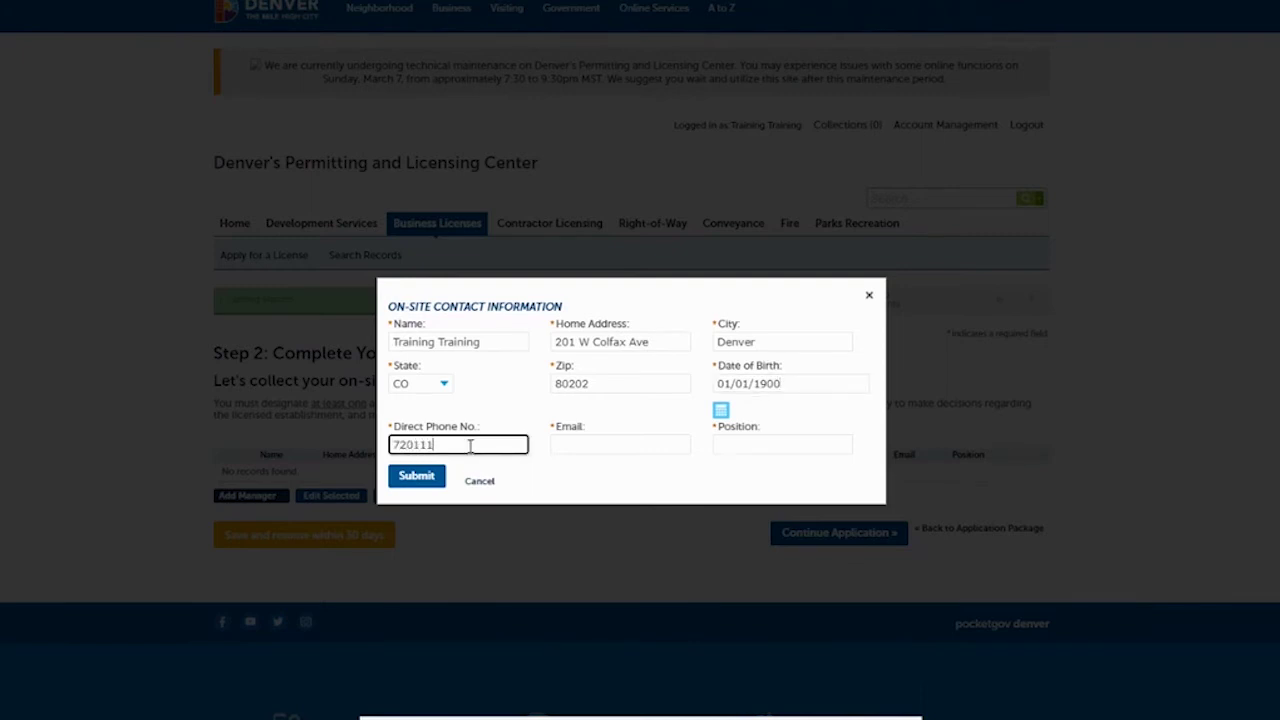
left_click(637, 451)
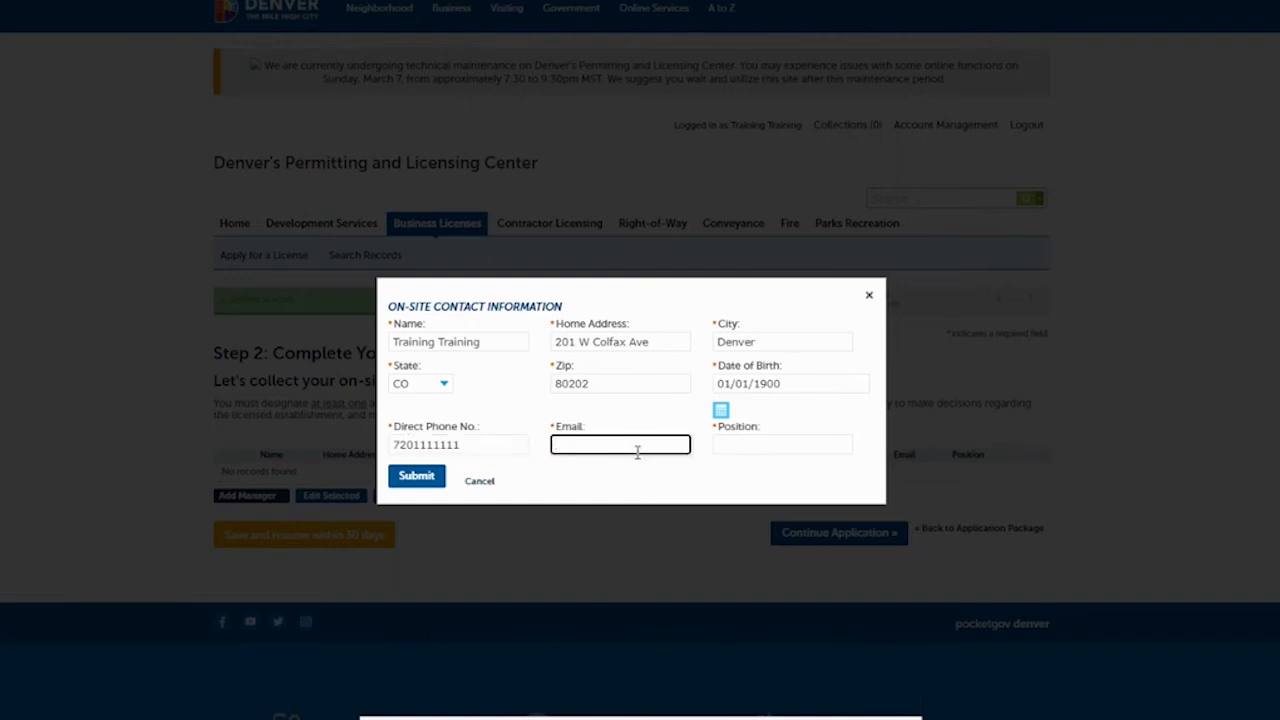
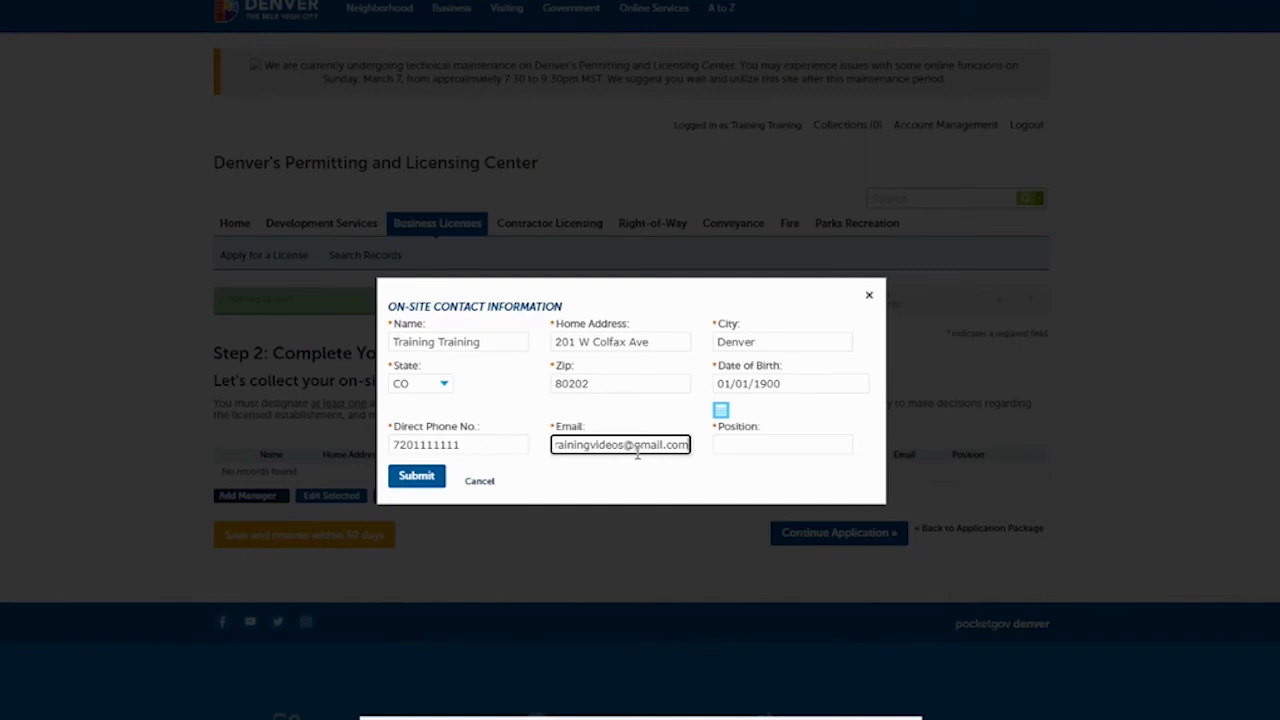
left_click(744, 445)
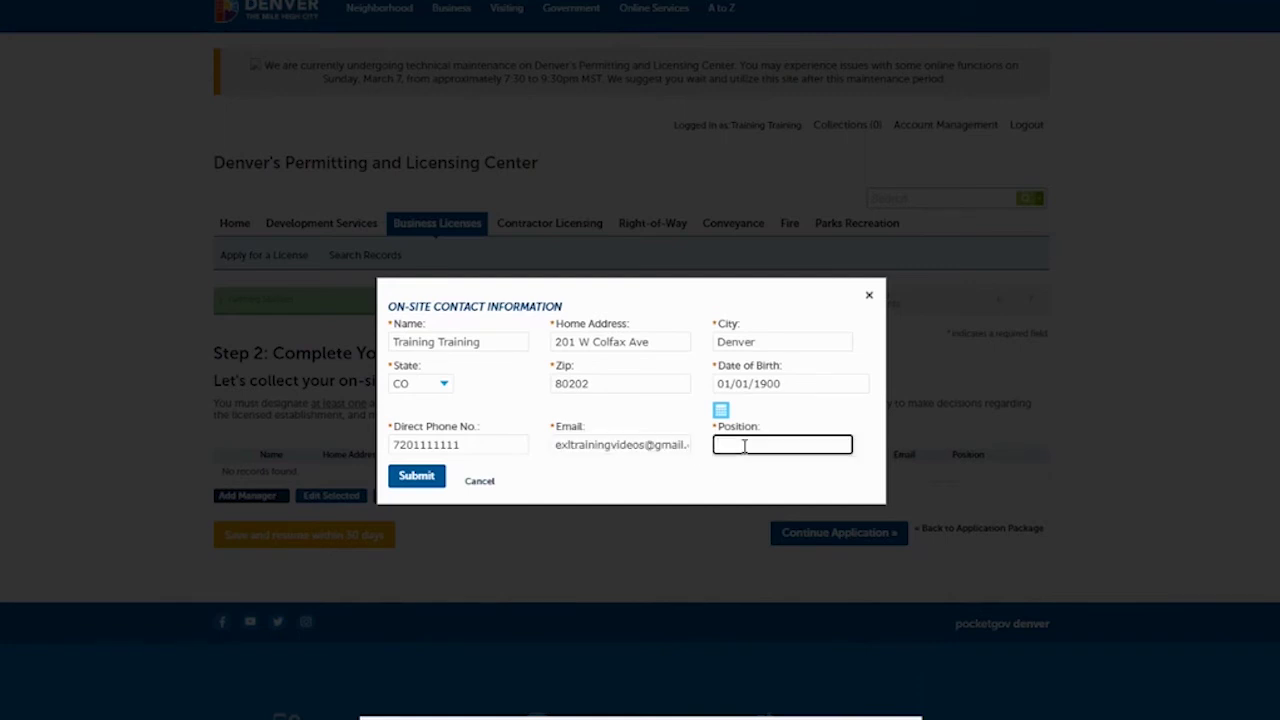
type("Manager")
left_click(416, 477)
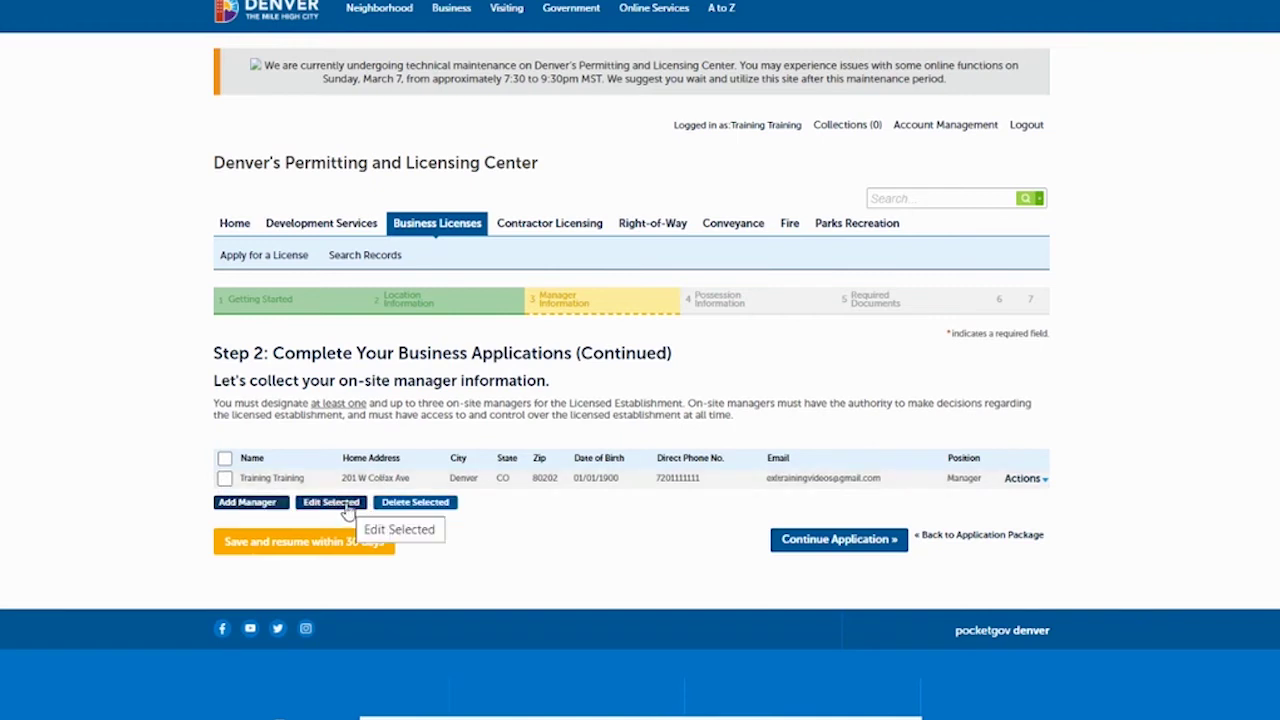
left_click(842, 540)
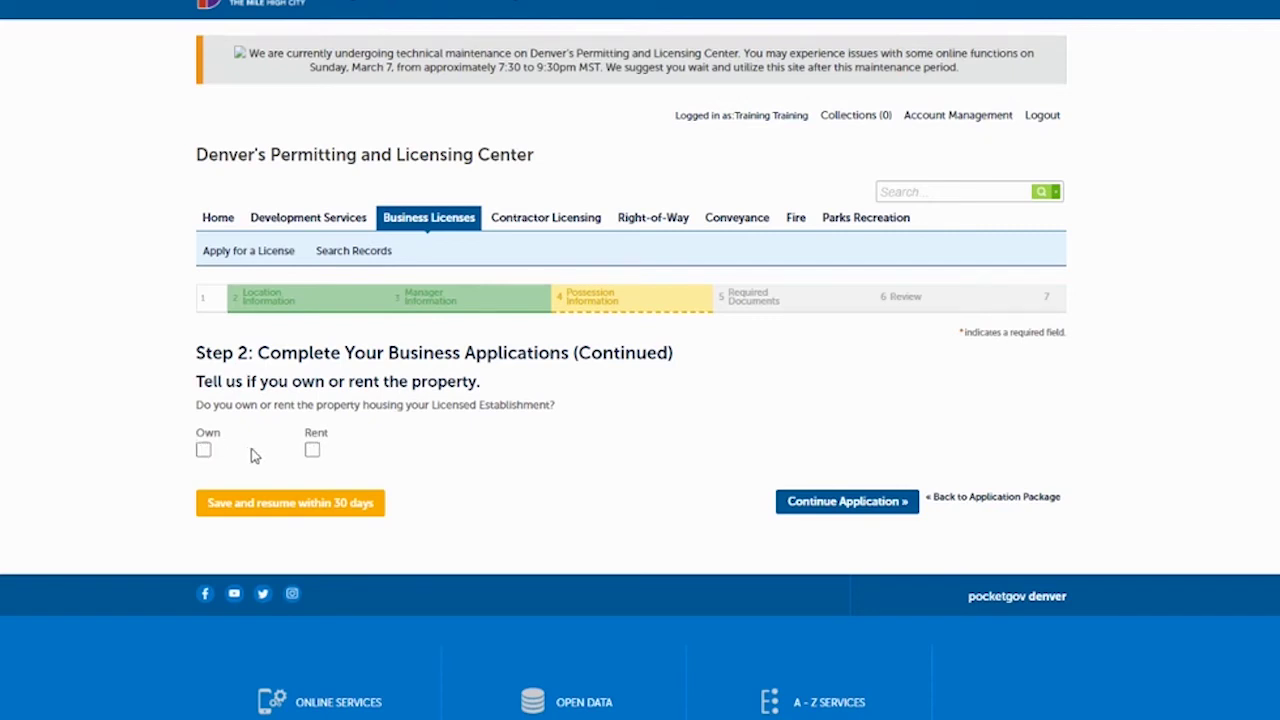
Mark the property as owned rather than rented and continue to Required Documents.
left_click(312, 450)
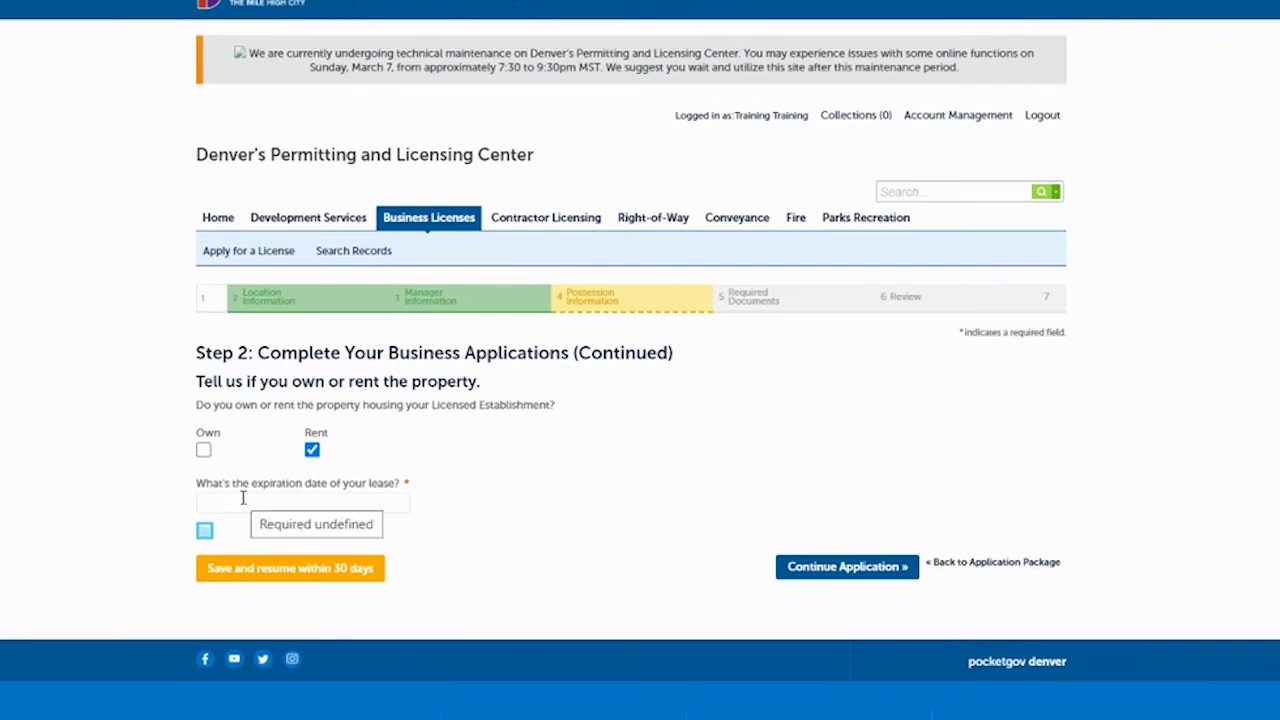
left_click(204, 451)
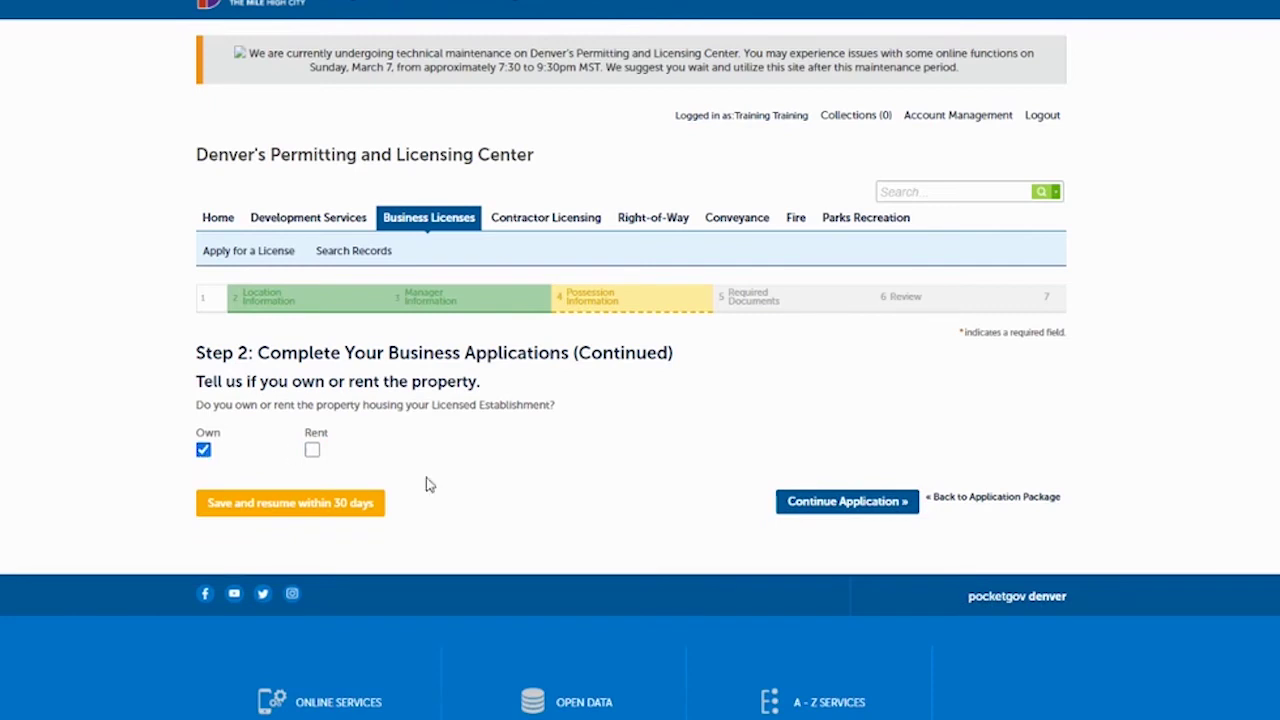
left_click(826, 506)
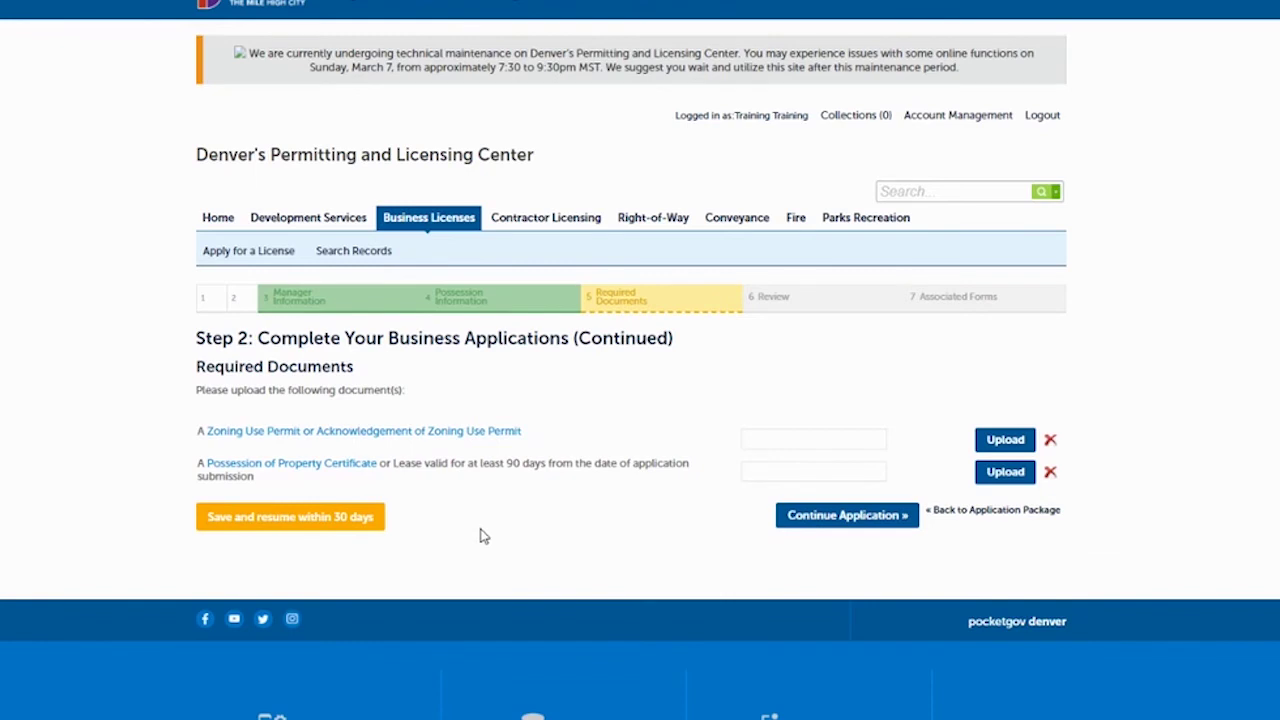
Upload the Possession of Property Certificate file to both required document slots.
left_click(1003, 440)
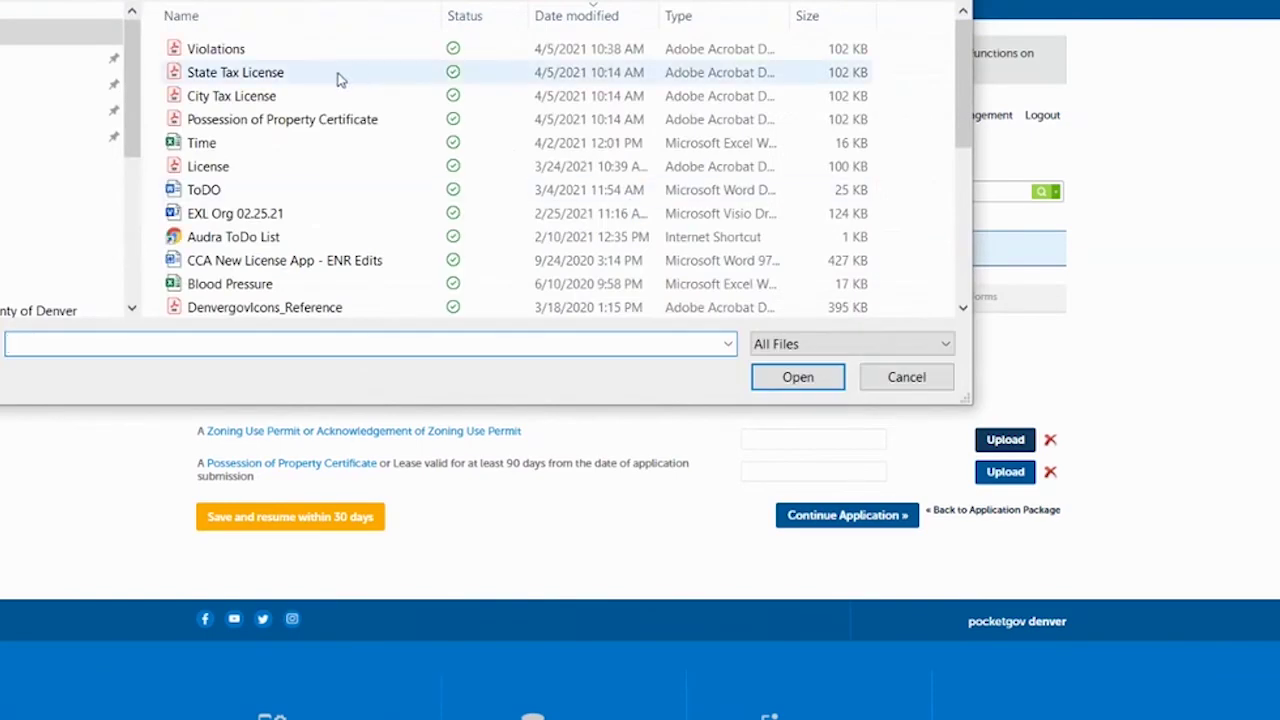
left_click(283, 120)
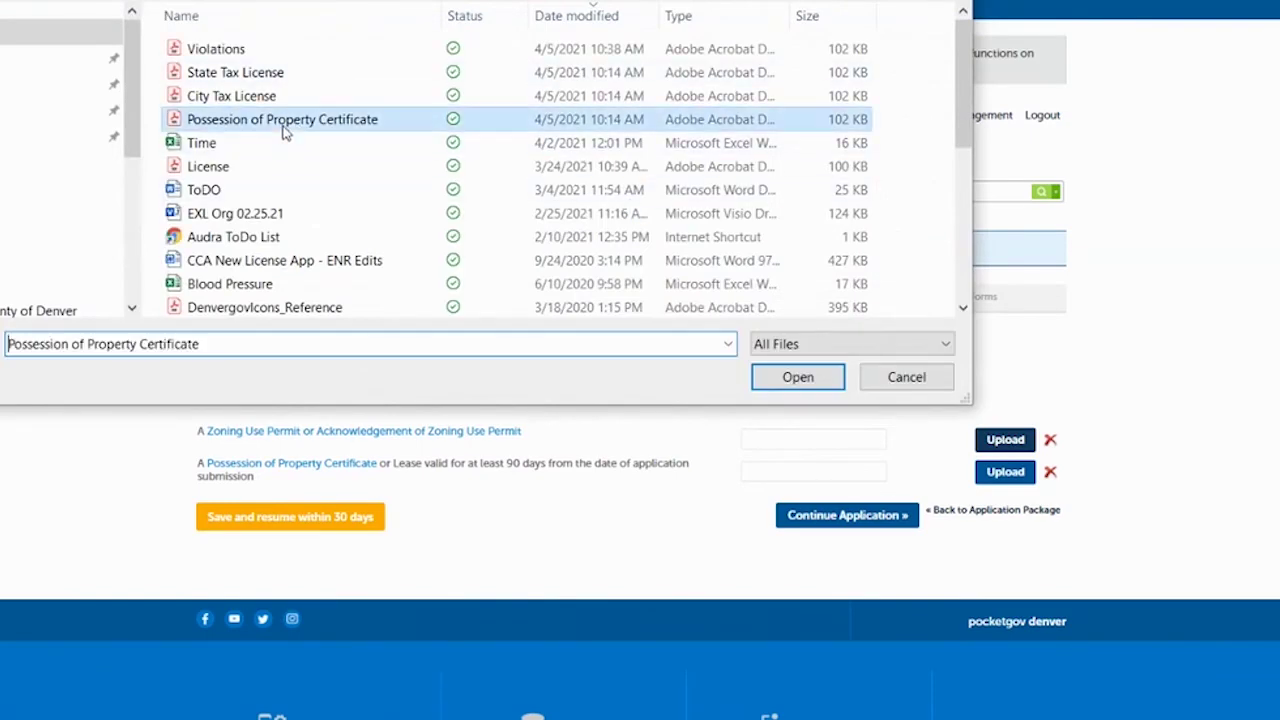
left_click(786, 381)
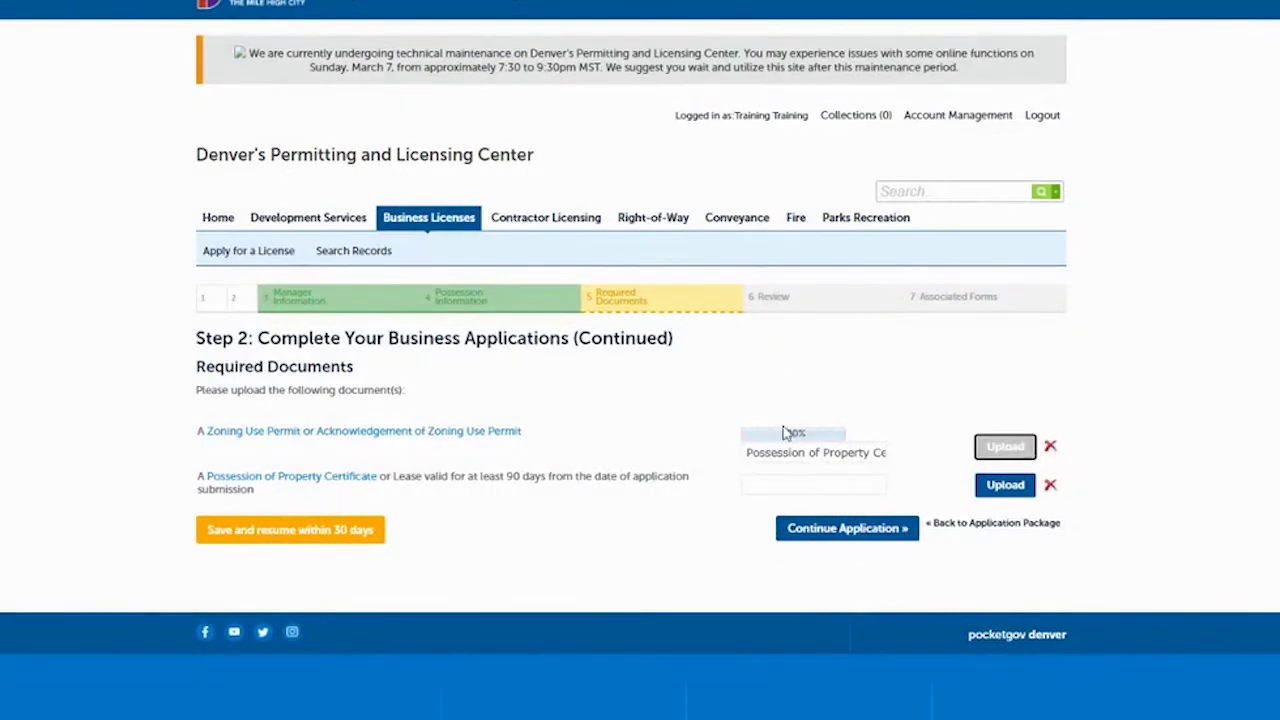
left_click(1005, 541)
left_click(275, 121)
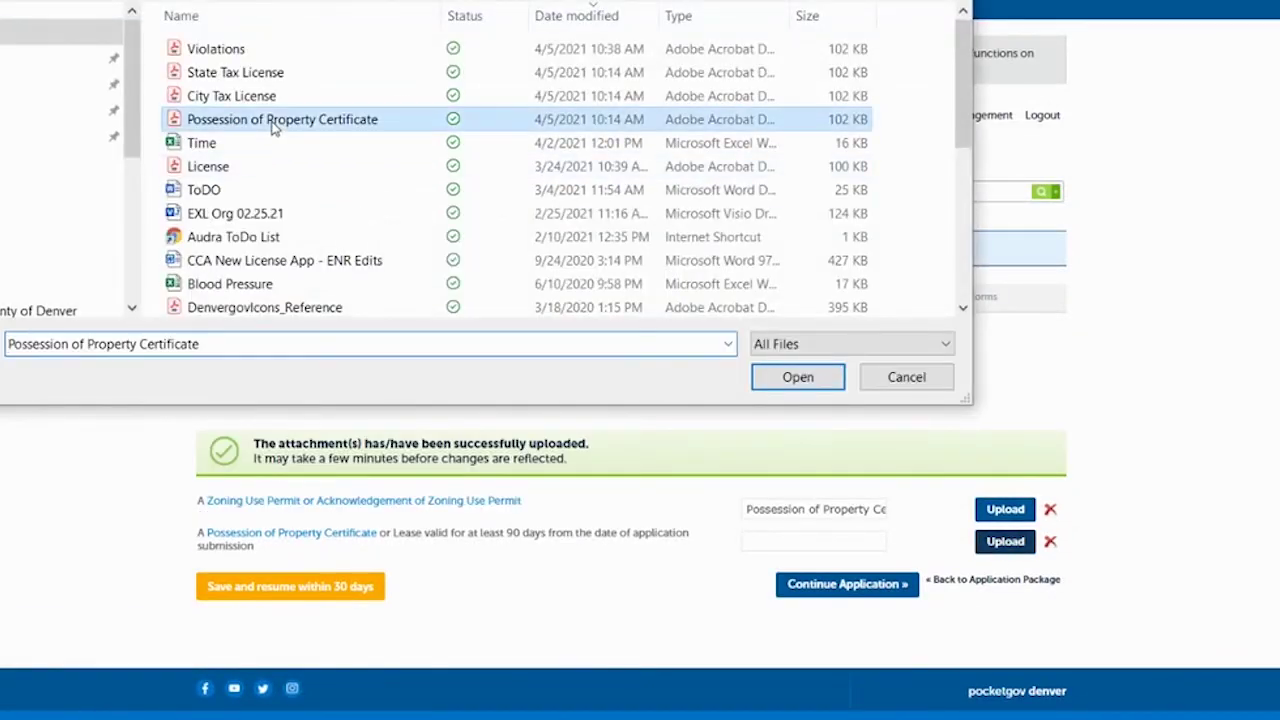
left_click(790, 382)
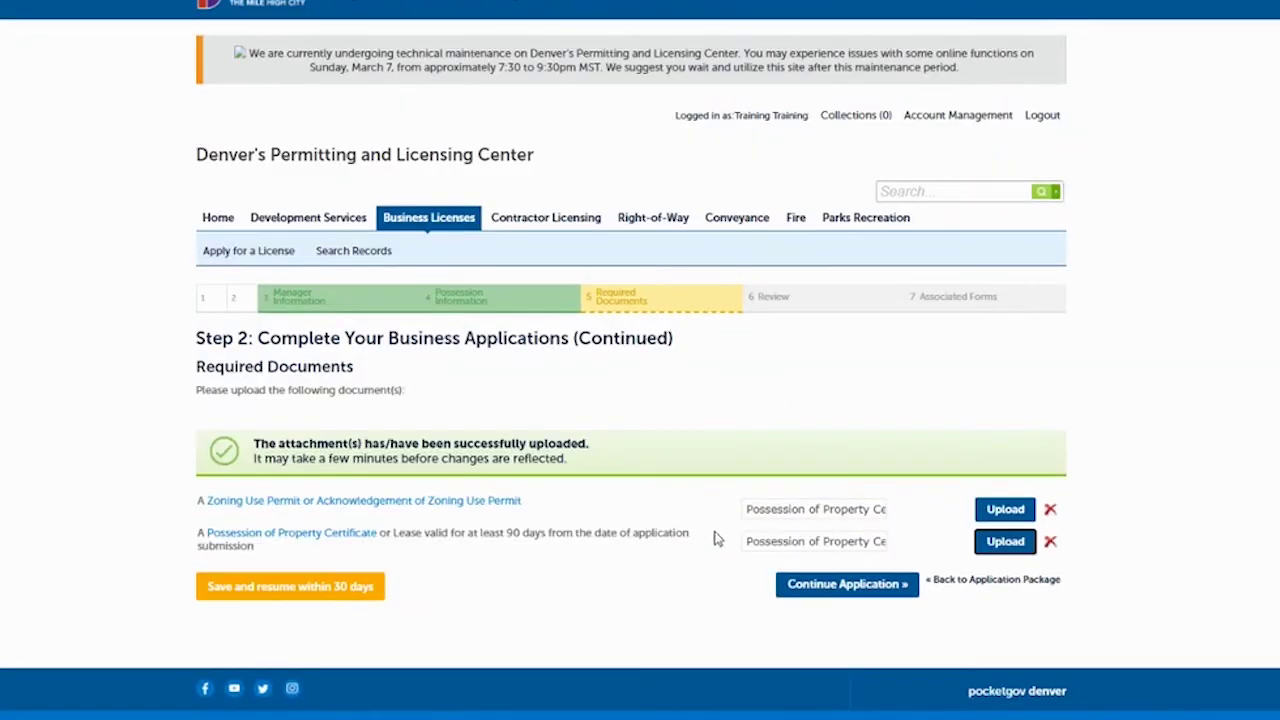
left_click(806, 591)
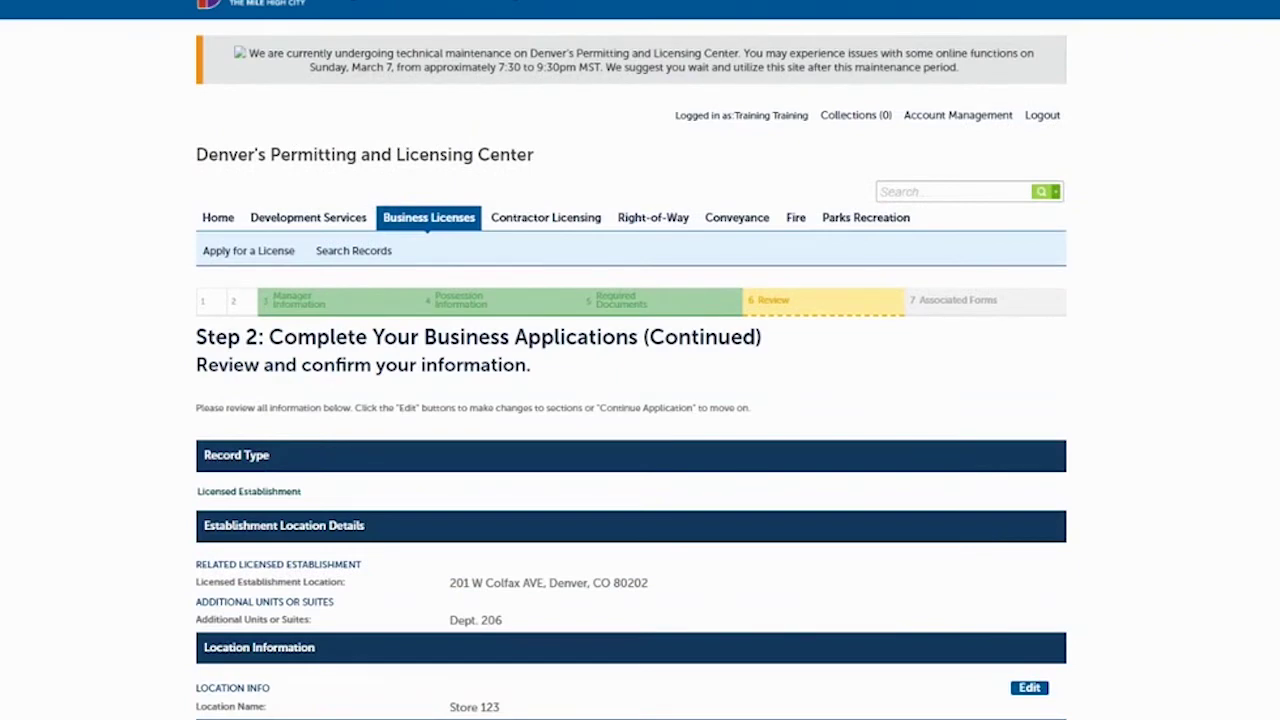
Certify the oath of application and complete the Licensed Establishment application.
scroll(640, 400, "down", 4)
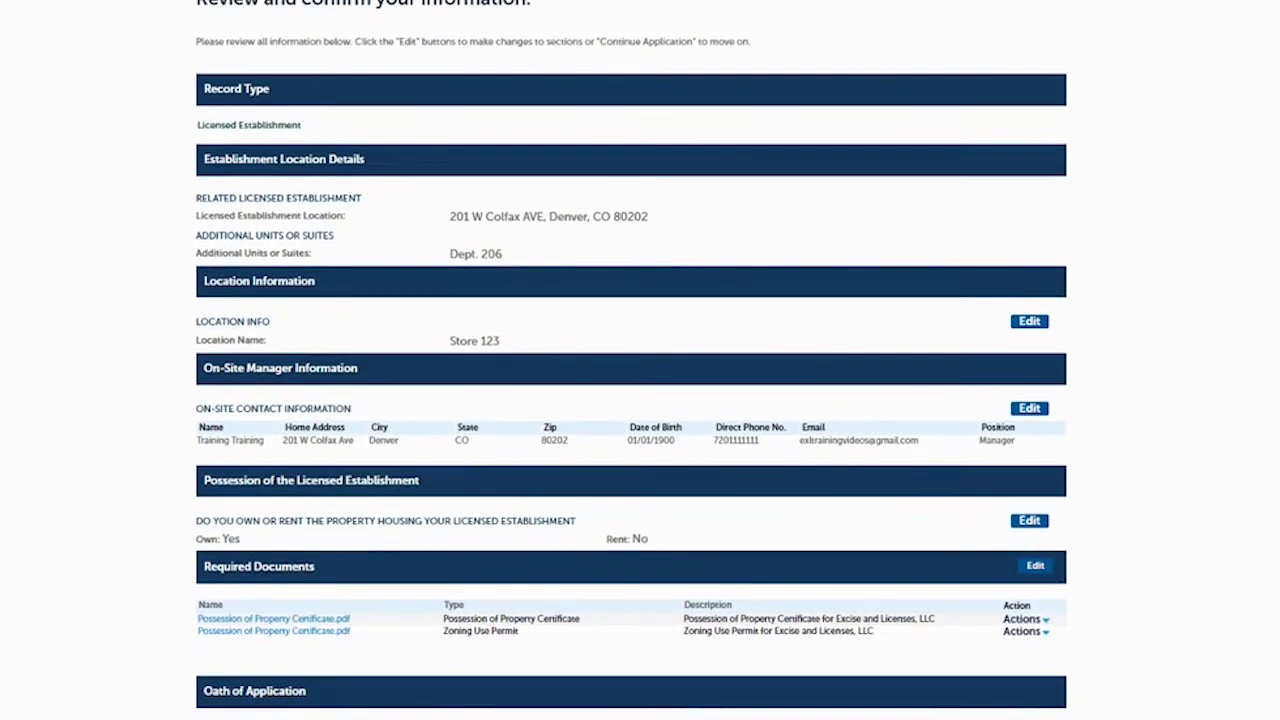
scroll(632, 400, "down", 3)
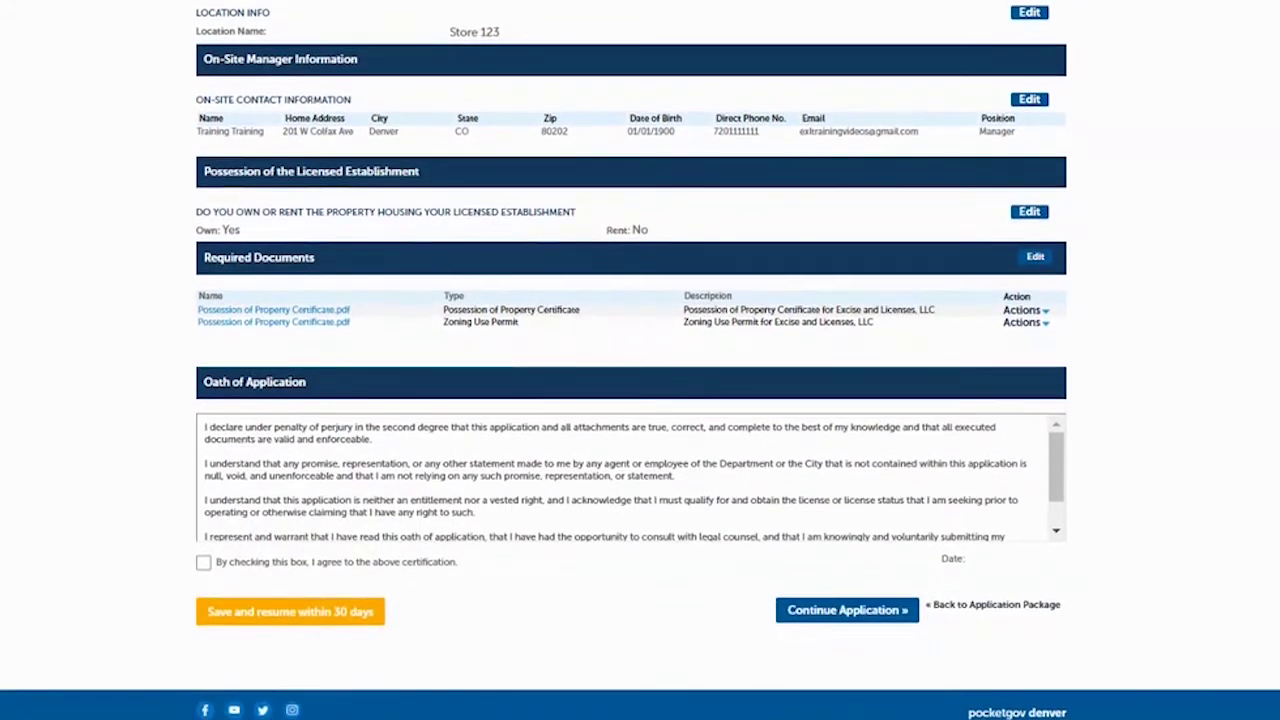
left_click(204, 564)
left_click(849, 611)
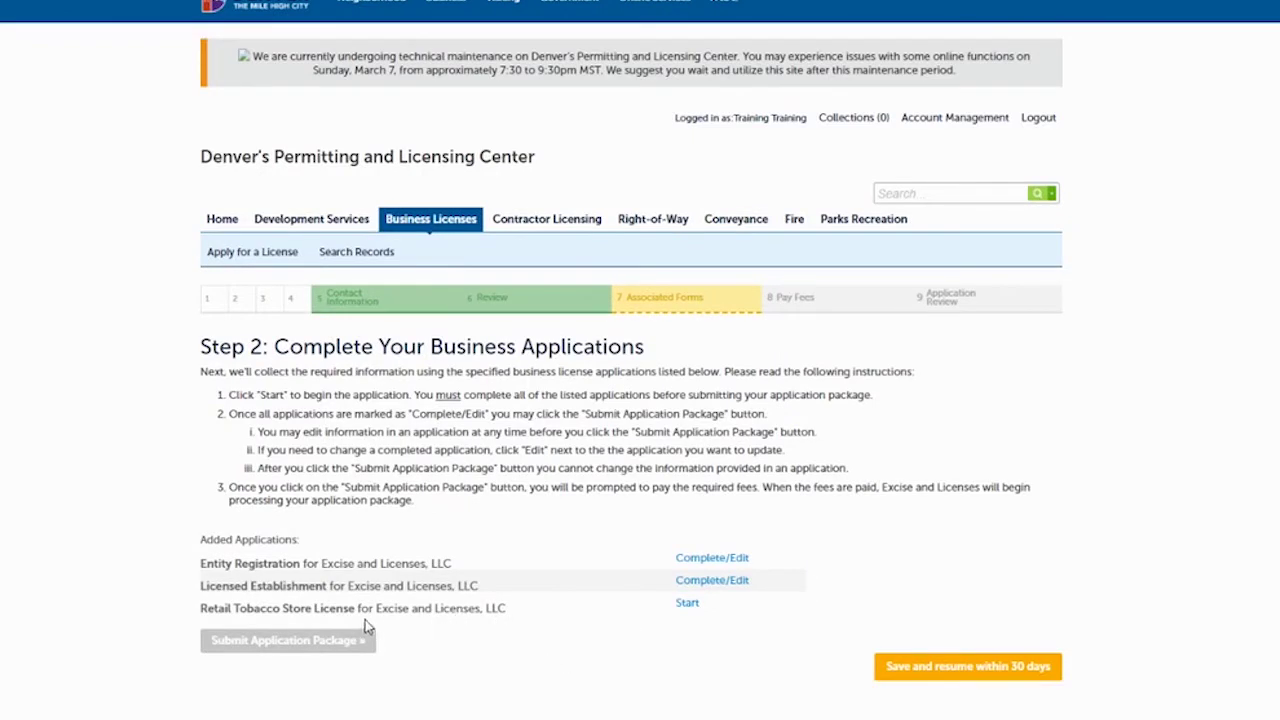
Start the Retail Tobacco Store License application and advance past its confirmation and requirements pages.
left_click(687, 604)
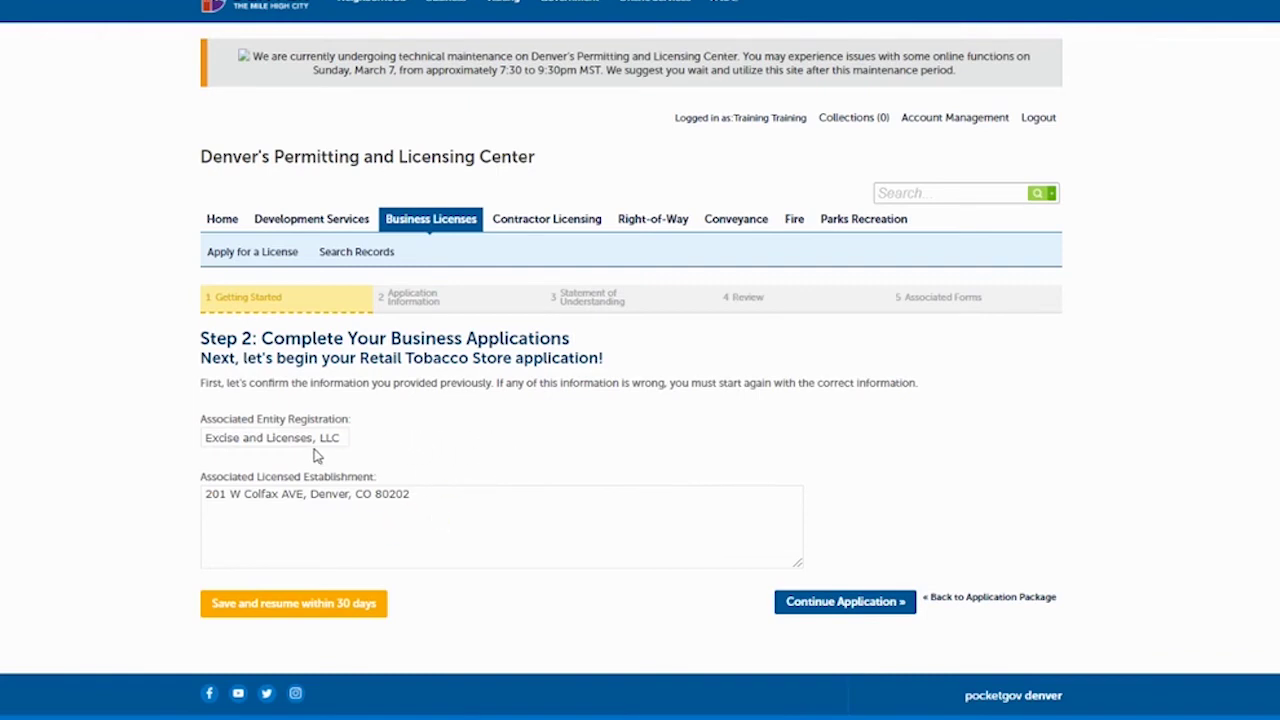
left_click(830, 602)
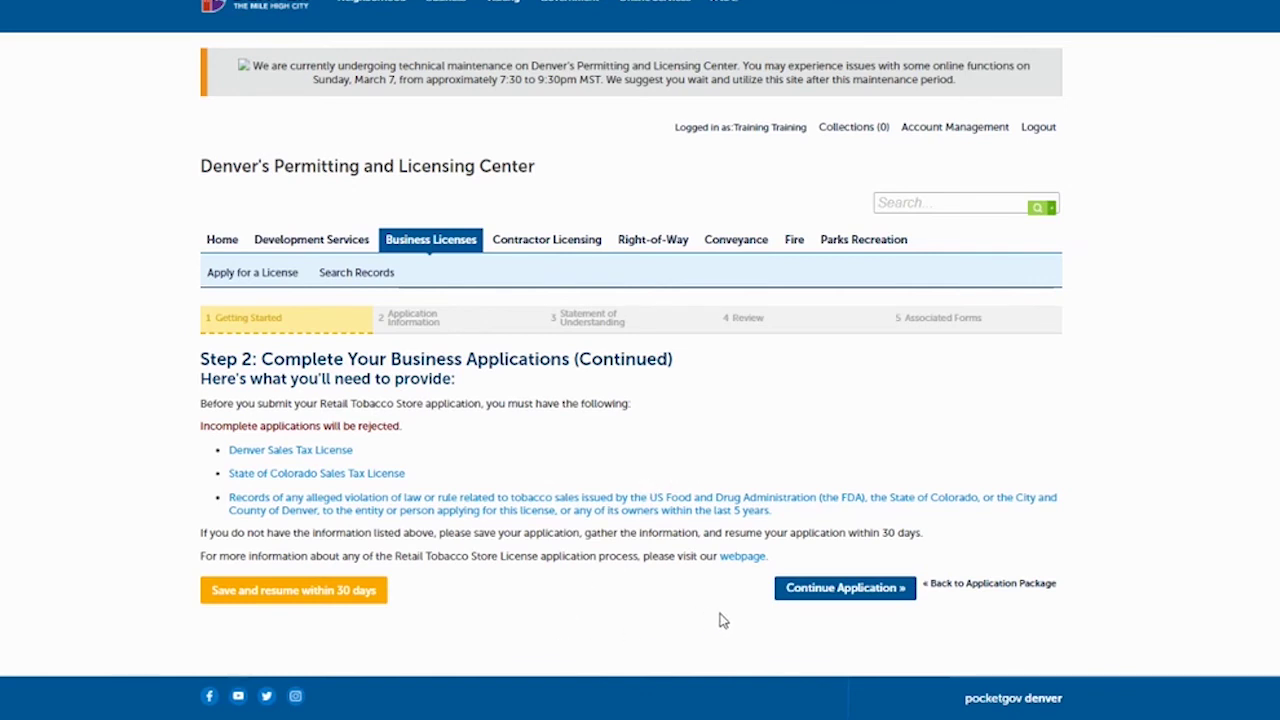
left_click(822, 592)
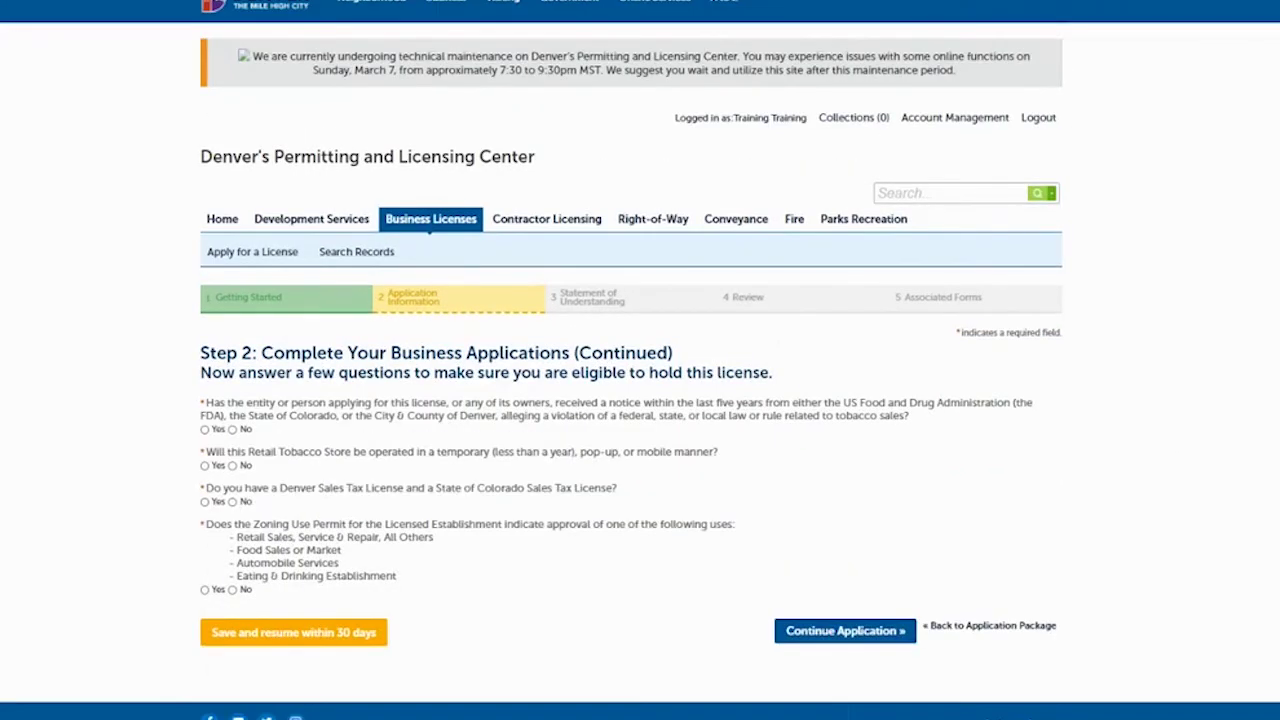
Answer the four eligibility questions No, No, Yes, Yes and continue.
scroll(950, 270, "down", 1)
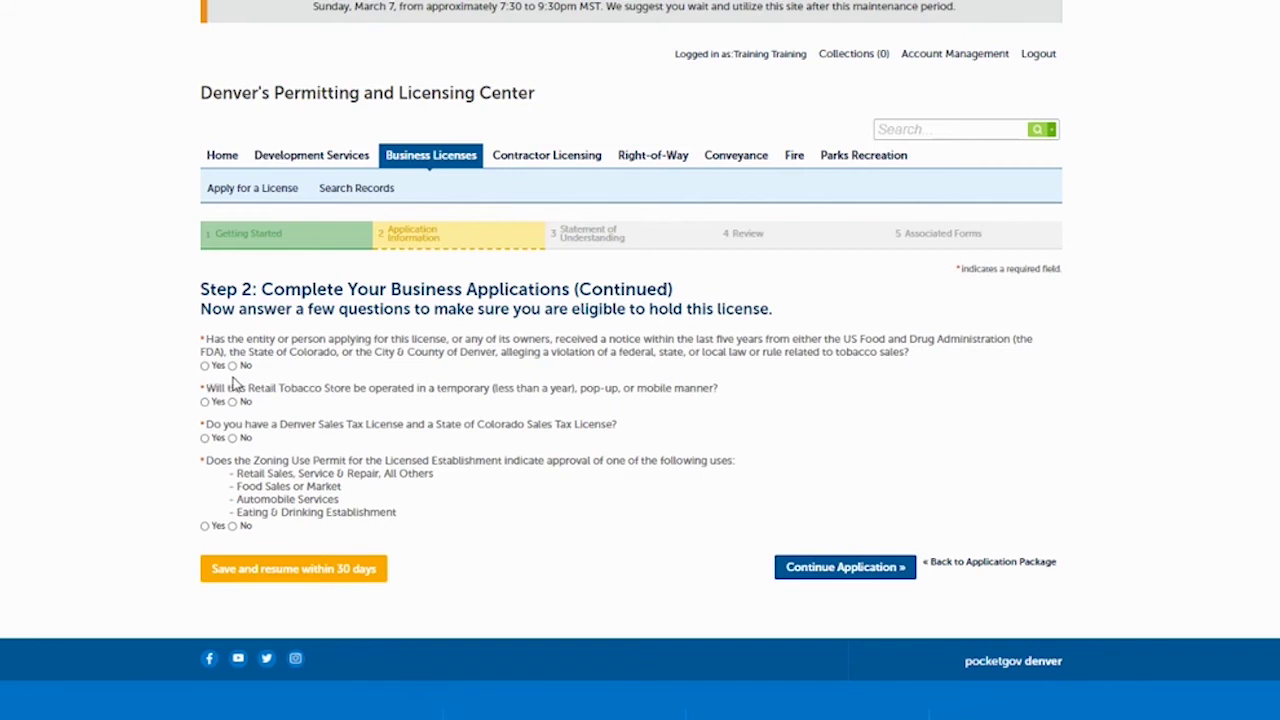
left_click(233, 366)
left_click(233, 402)
left_click(205, 439)
left_click(205, 526)
left_click(815, 576)
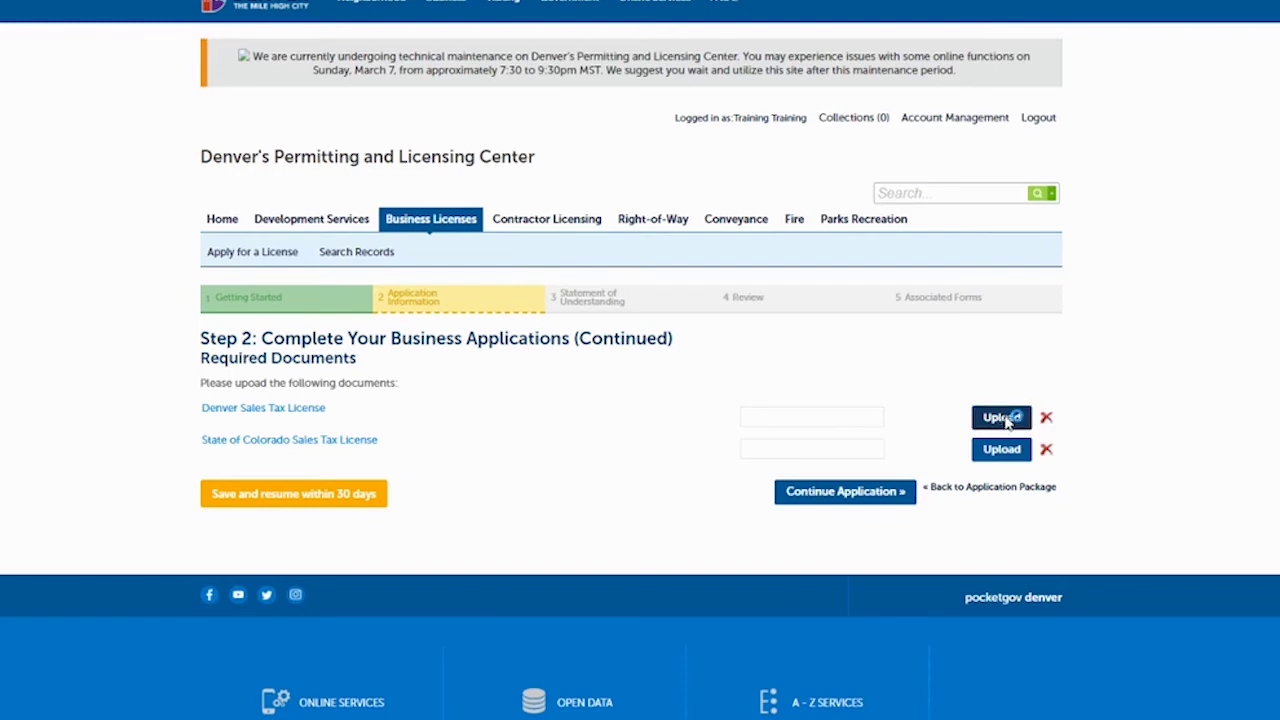
Upload City Tax License.pdf for the Denver Sales Tax License.
left_click(1002, 418)
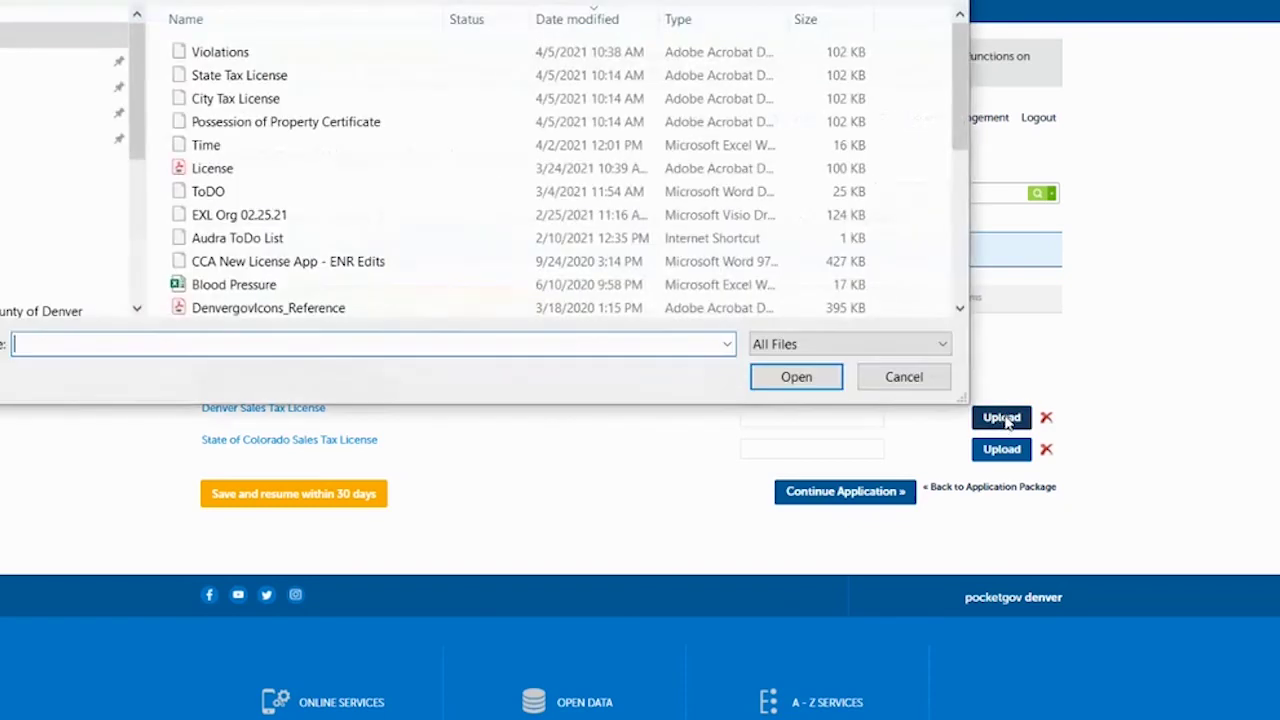
left_click(222, 100)
left_click(760, 376)
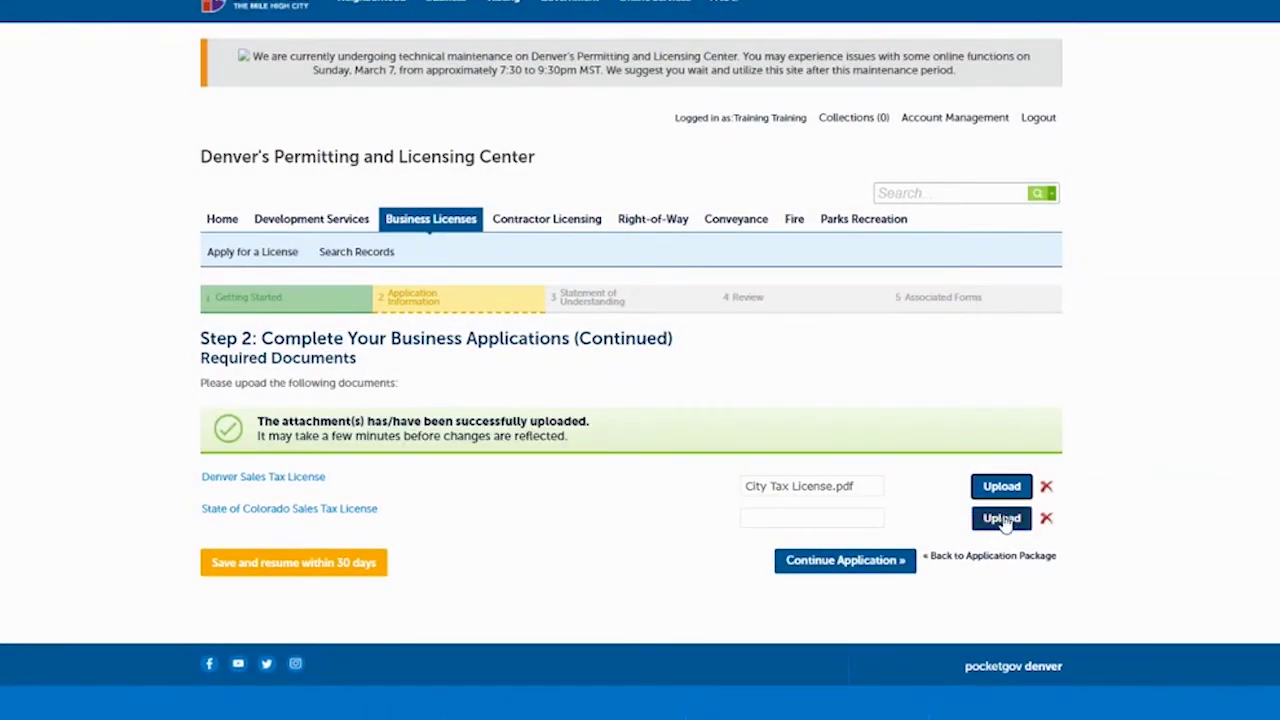
Upload State Tax License.pdf for the Colorado sales tax license and continue to Statement of Understanding.
left_click(1002, 519)
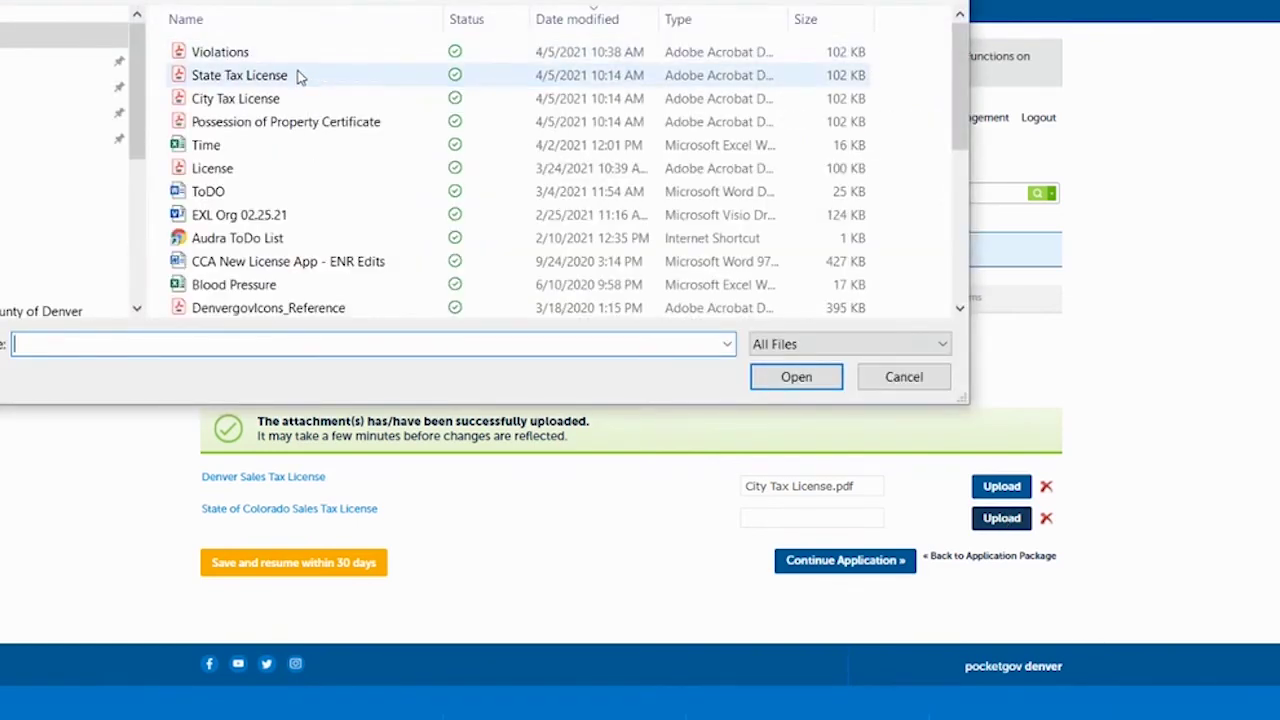
left_click(300, 76)
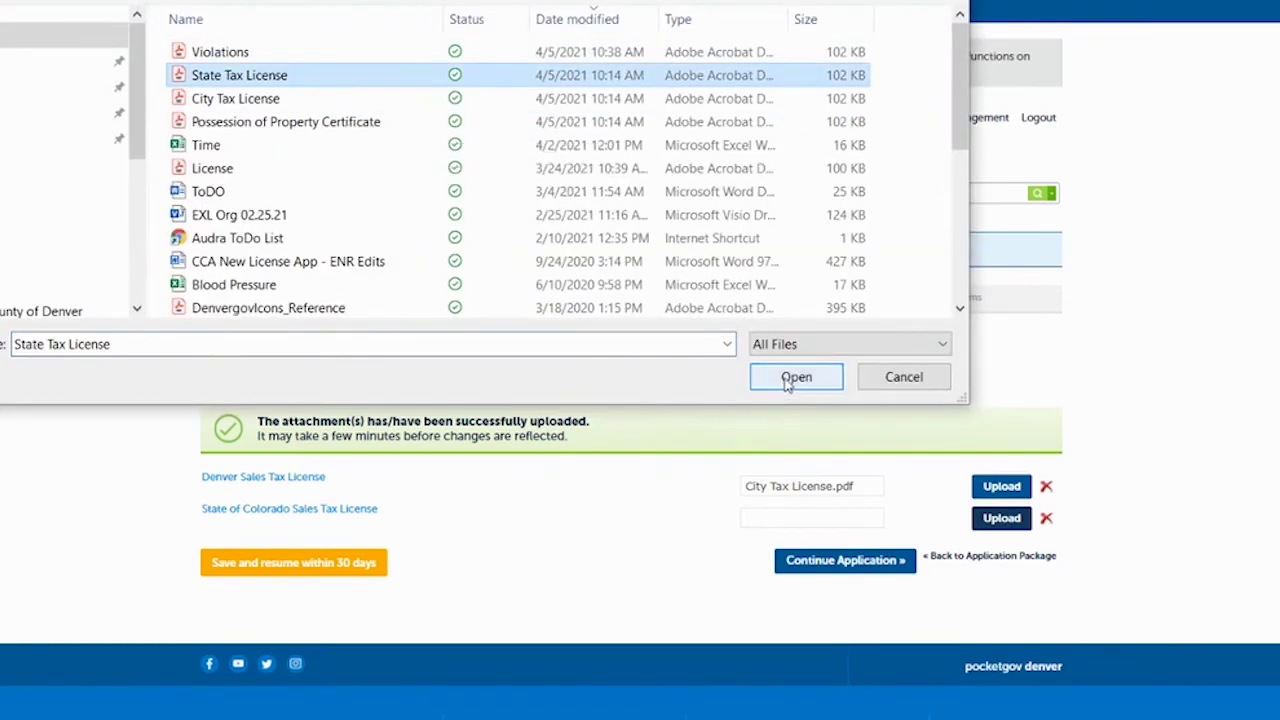
left_click(789, 377)
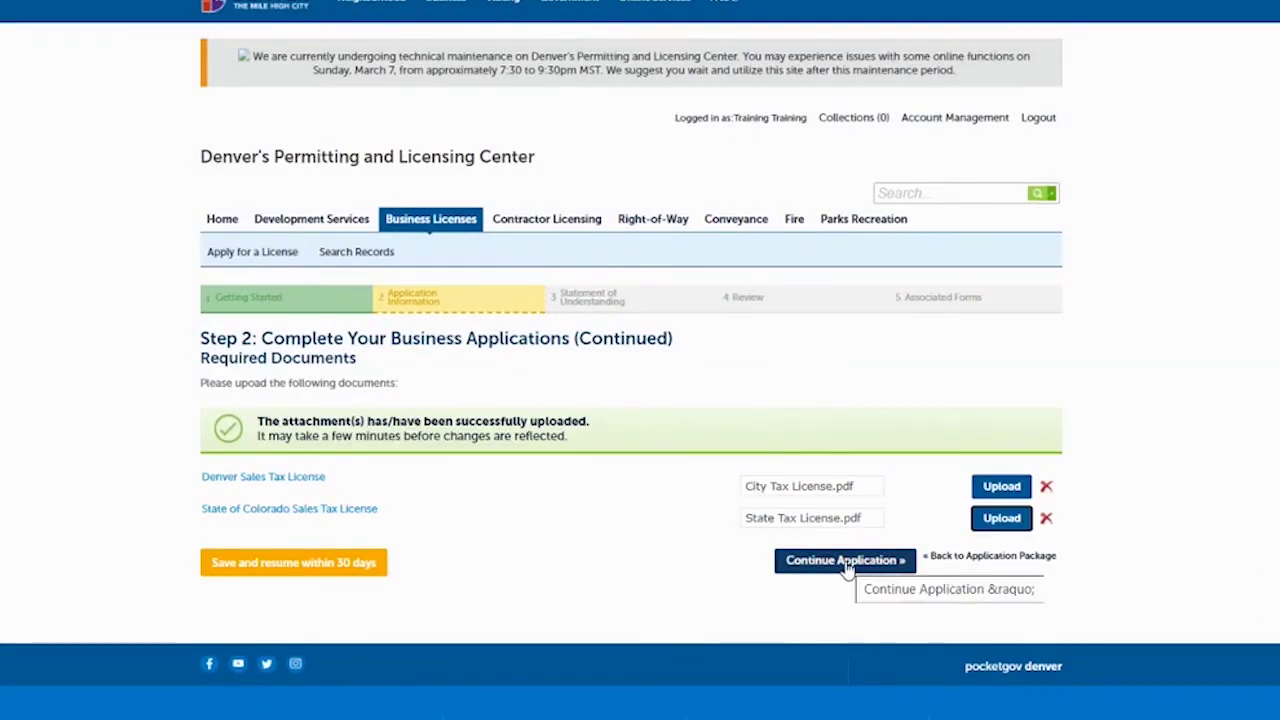
left_click(845, 562)
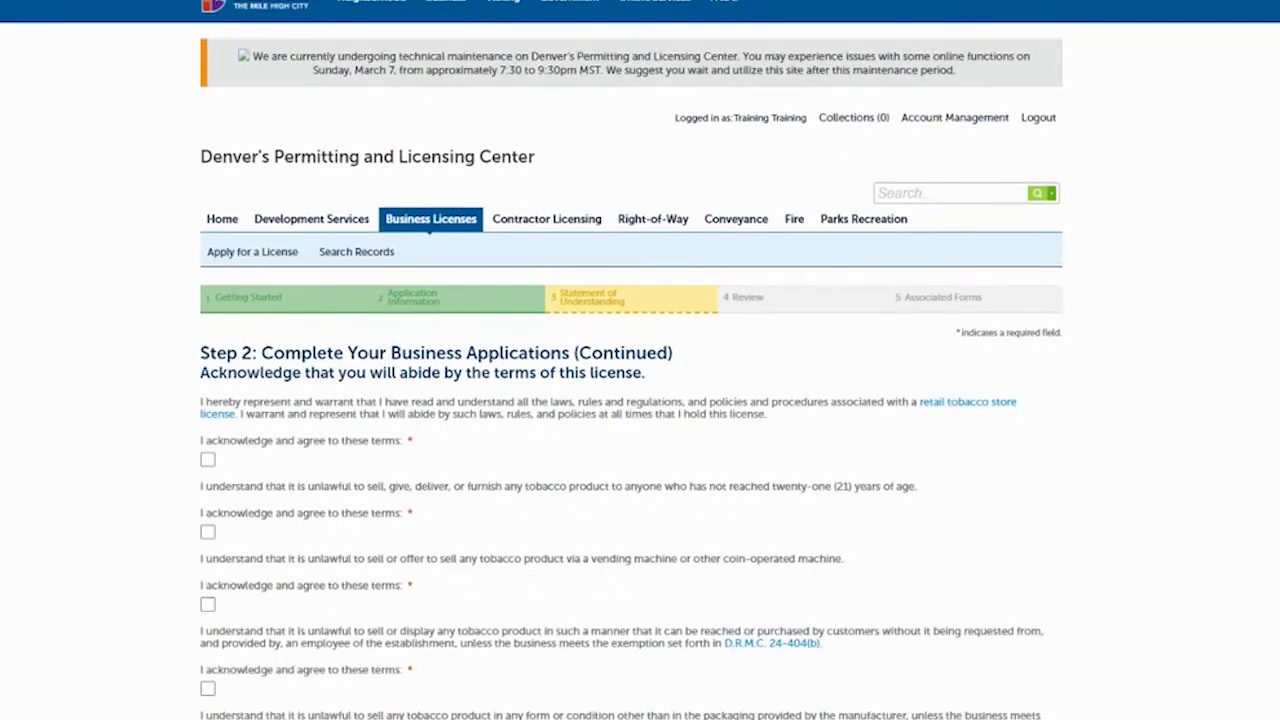
Acknowledge the tobacco laws, under-21 sales, vending machine, product display and manufacturer packaging terms.
scroll(632, 360, "down", 3)
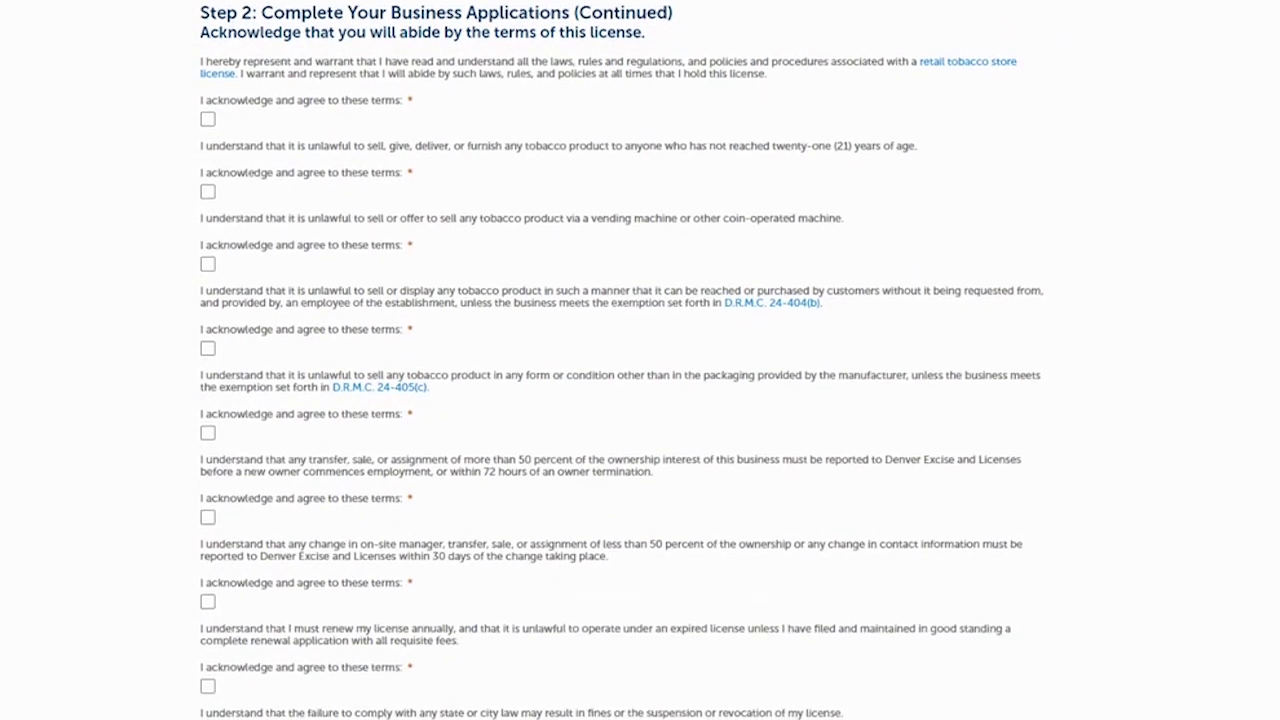
scroll(632, 360, "down", 1)
scroll(632, 360, "down", 1)
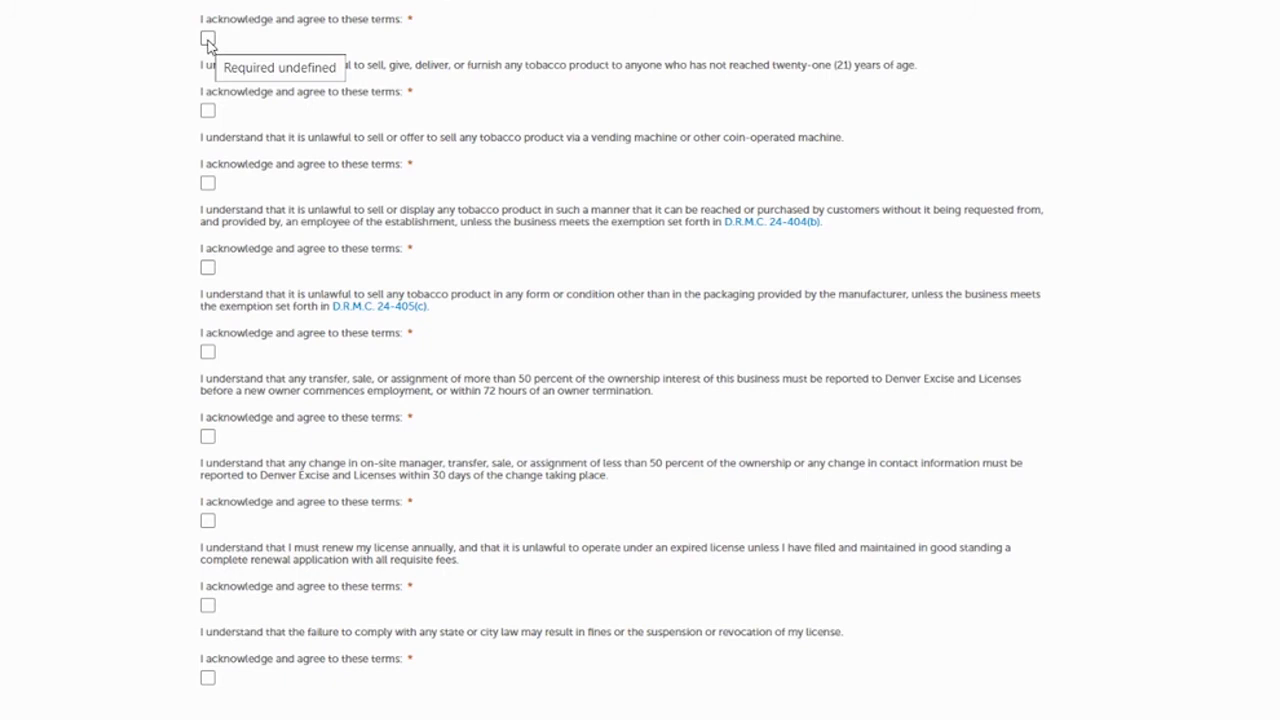
left_click(208, 40)
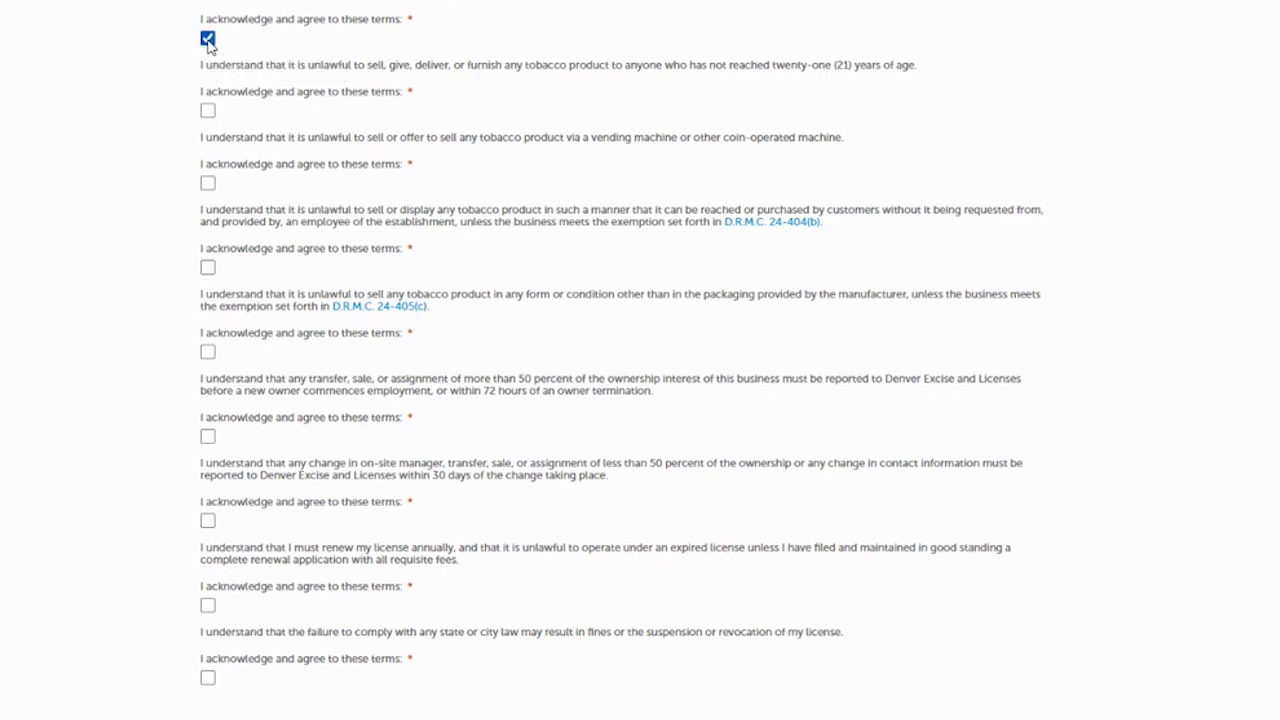
left_click(208, 111)
left_click(208, 183)
left_click(208, 268)
left_click(208, 352)
Acknowledge the ownership transfer, manager change, annual renewal and noncompliance penalty terms, then continue to Review.
left_click(208, 437)
left_click(208, 521)
left_click(208, 605)
left_click(208, 678)
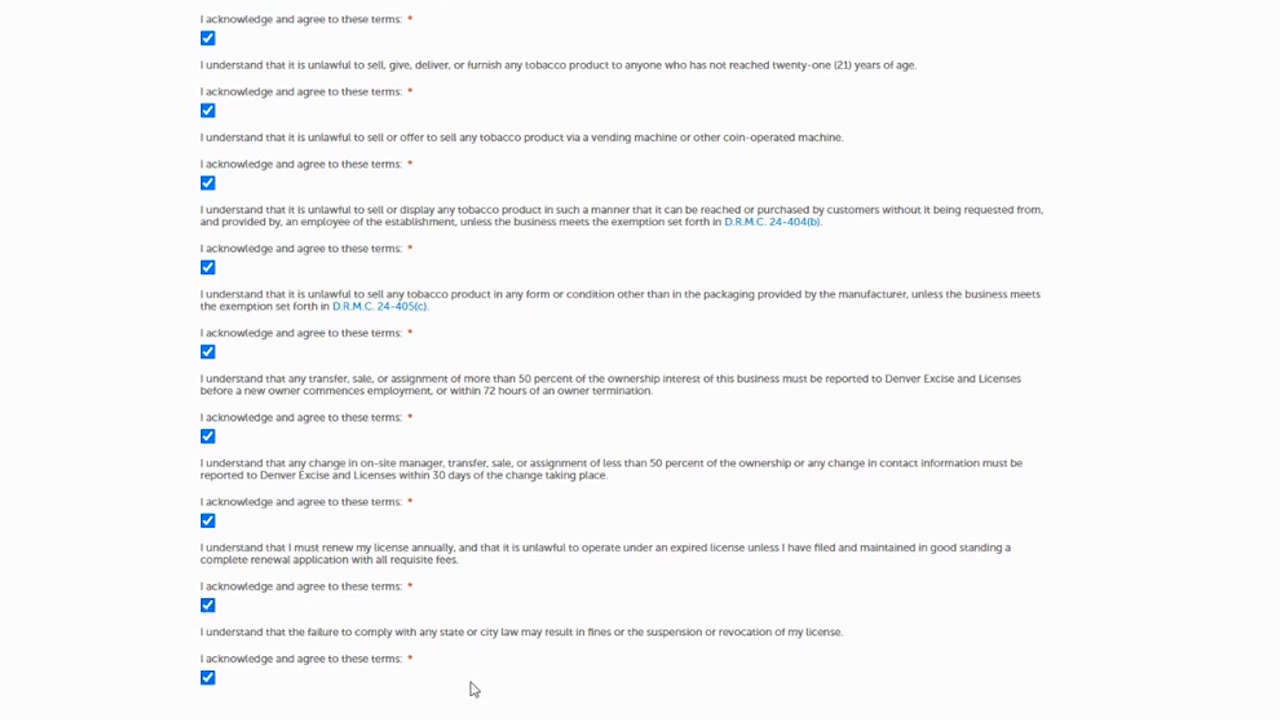
scroll(930, 508, "down", 3)
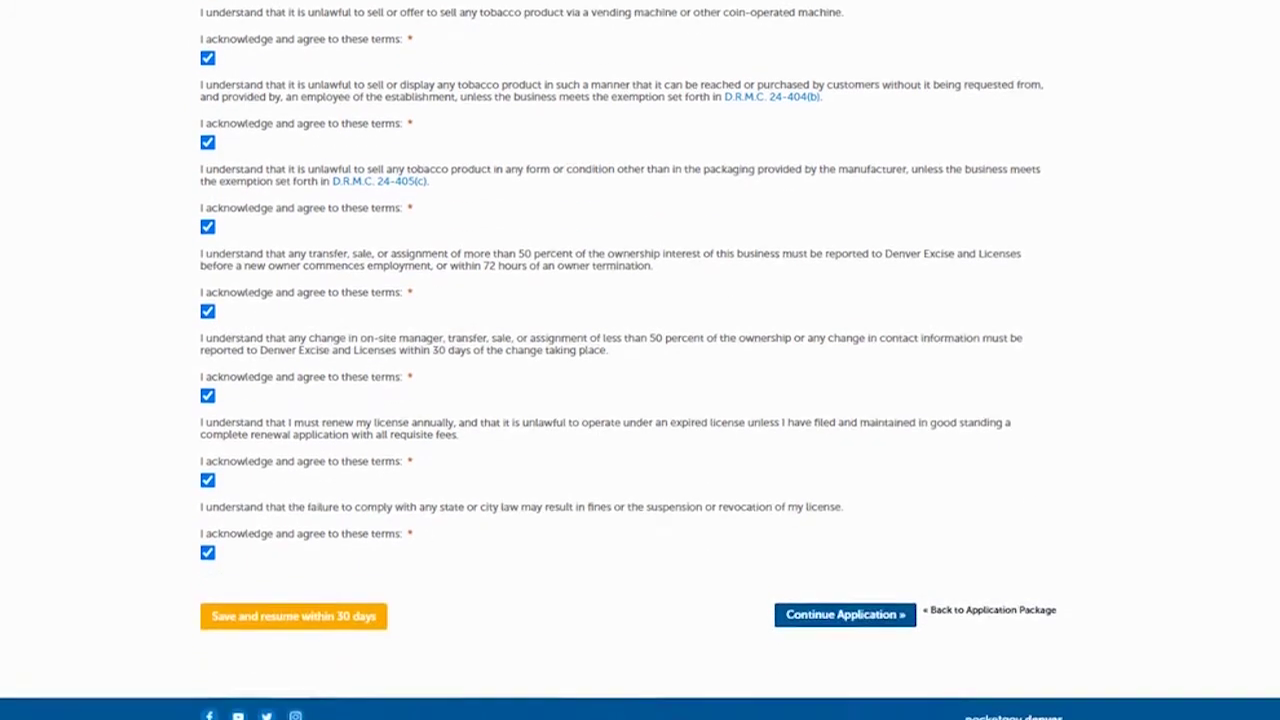
left_click(832, 578)
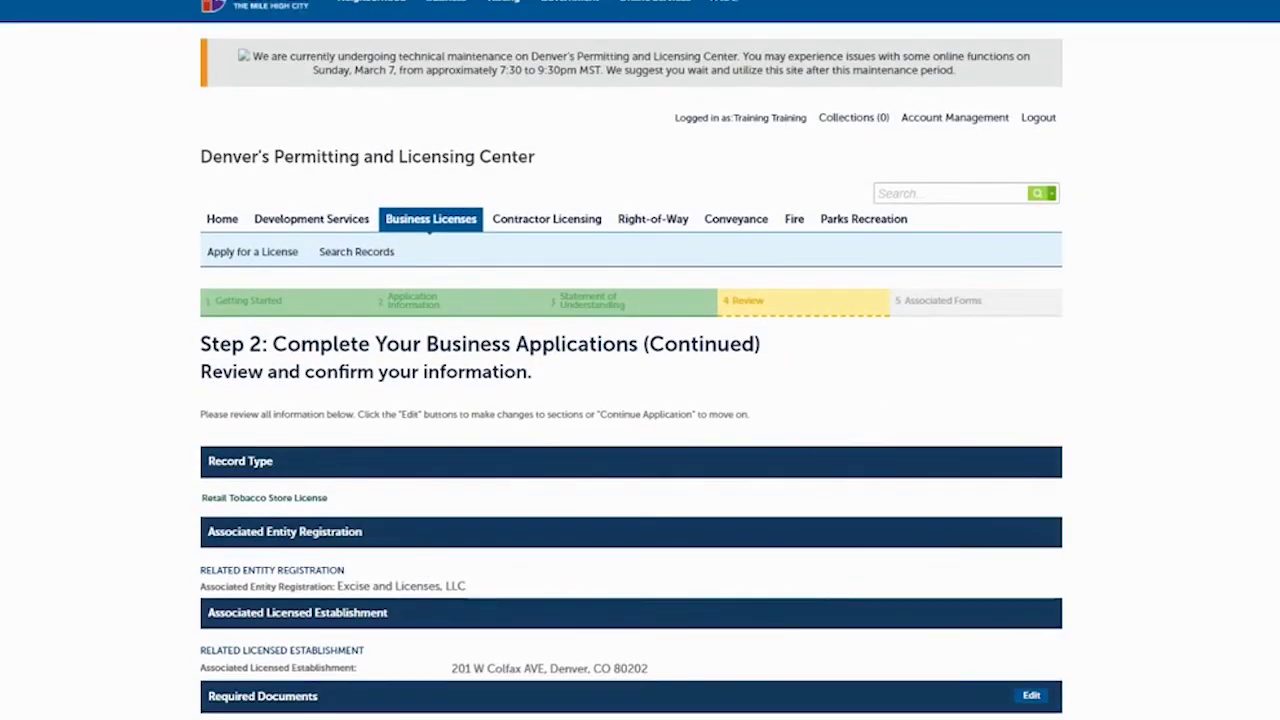
Certify the Retail Tobacco Store License oath of application and continue past the Review step.
scroll(640, 400, "down", 5)
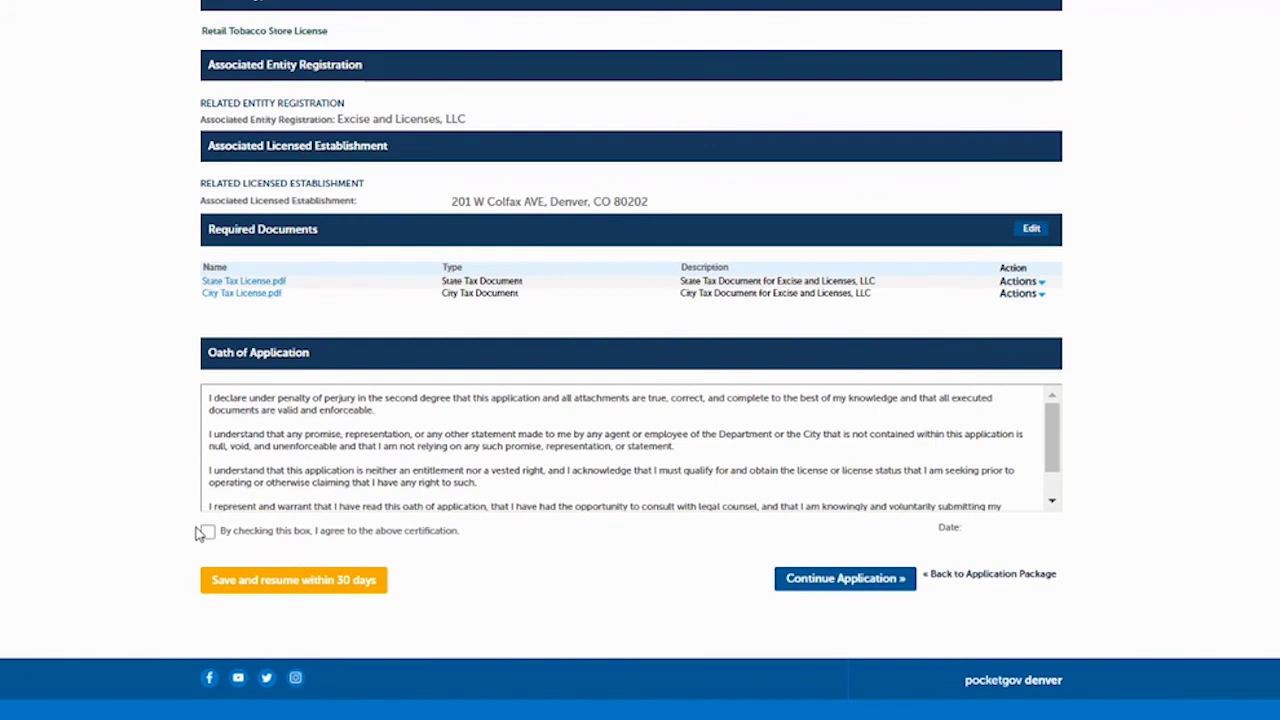
left_click(207, 533)
left_click(840, 580)
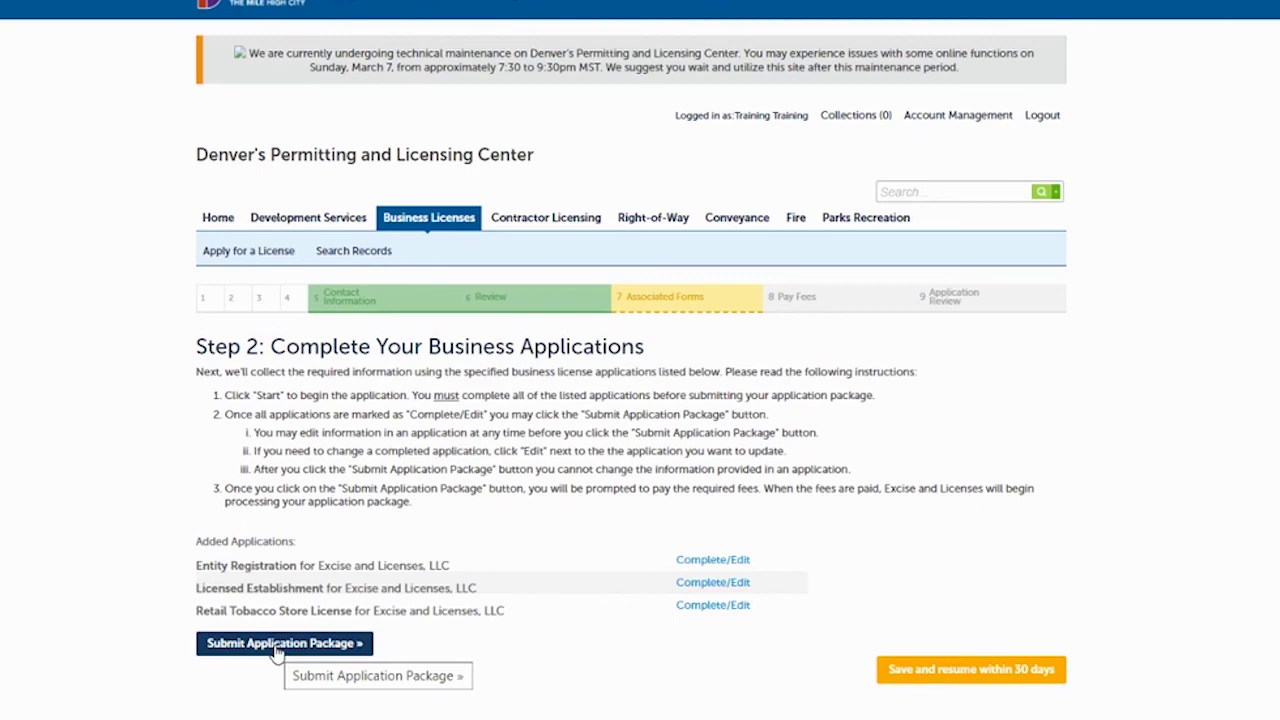
Submit the application package and follow the receipt's 'here' link to My Records.
left_click(277, 648)
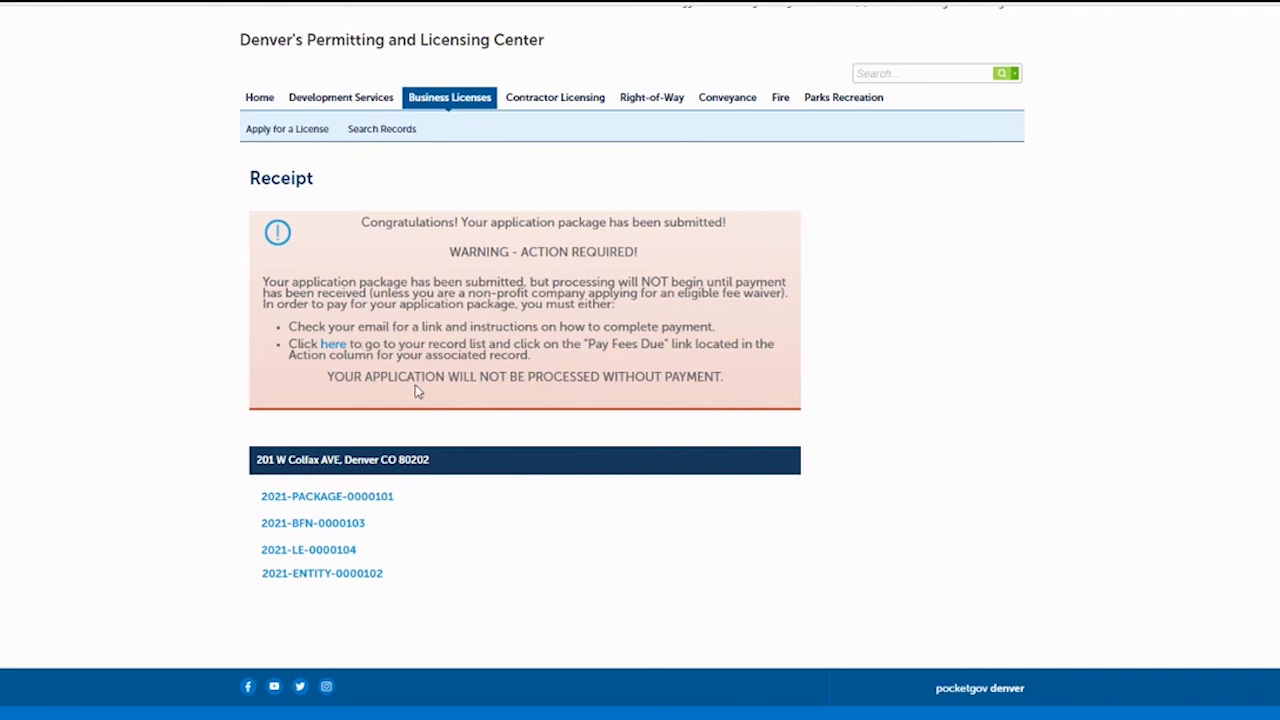
left_click(335, 346)
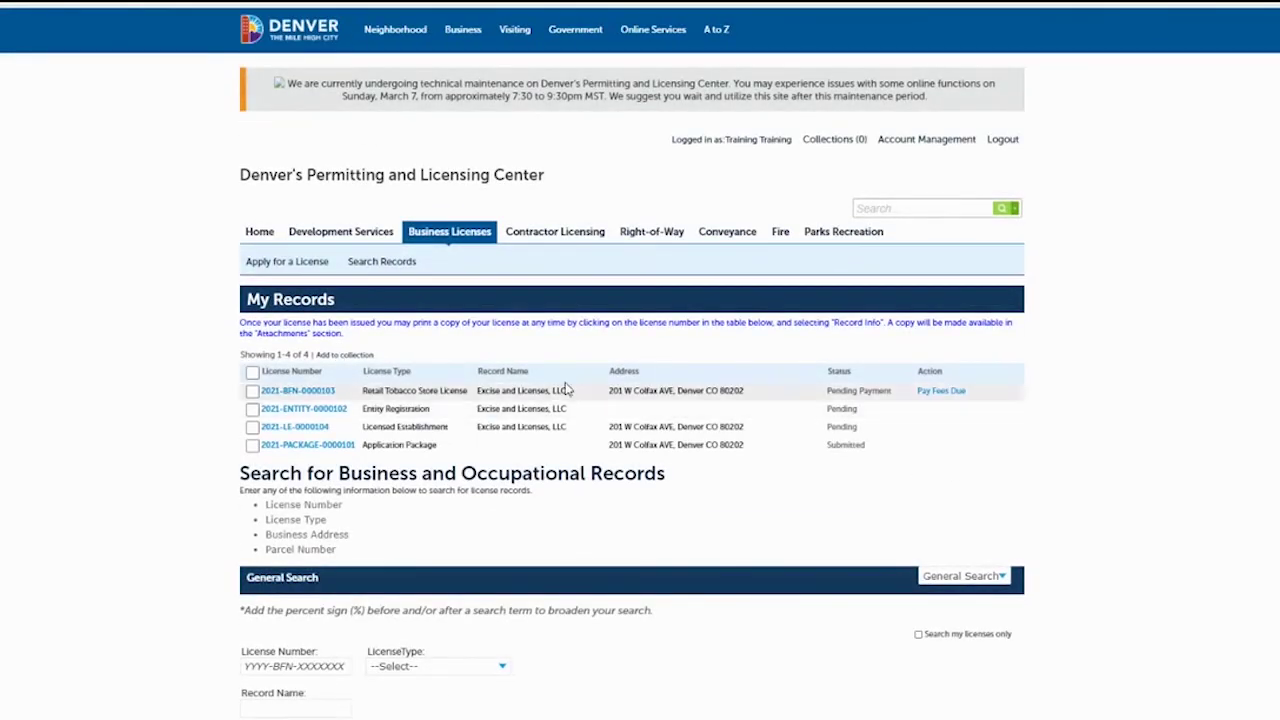
Pay the tobacco license record's fees due, continuing past the $750.00 fee summary.
left_click(943, 394)
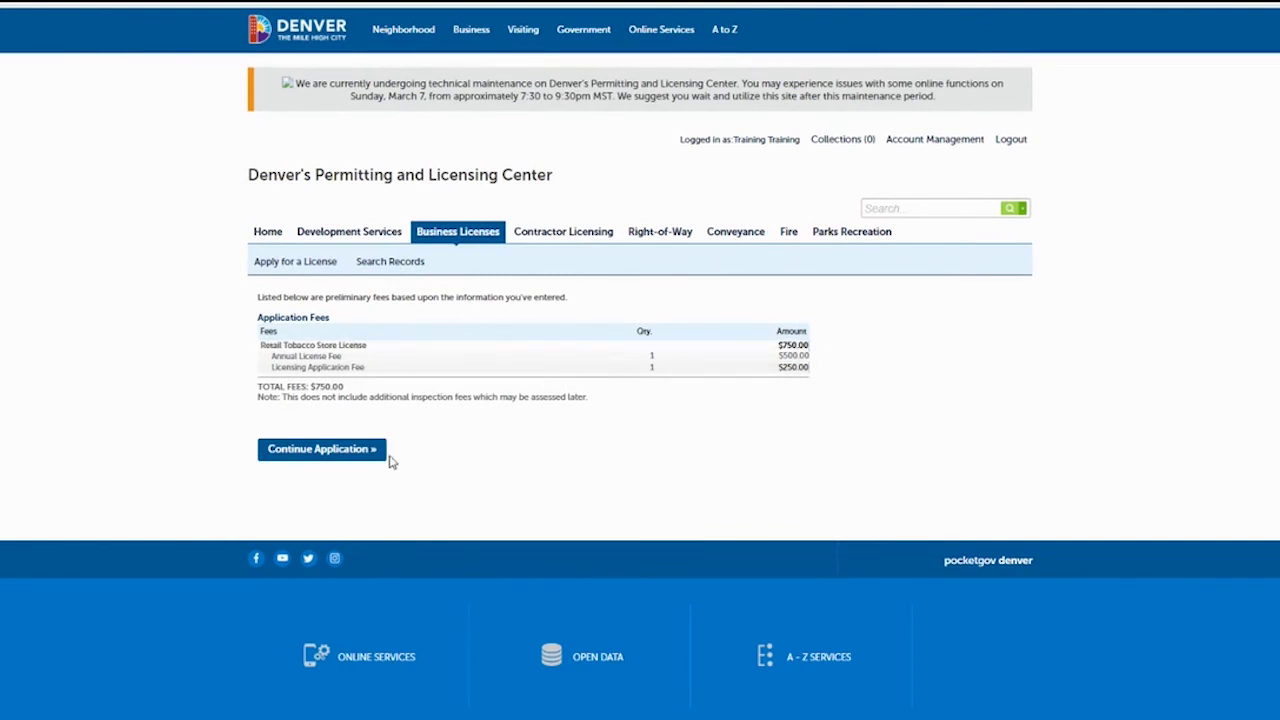
left_click(329, 450)
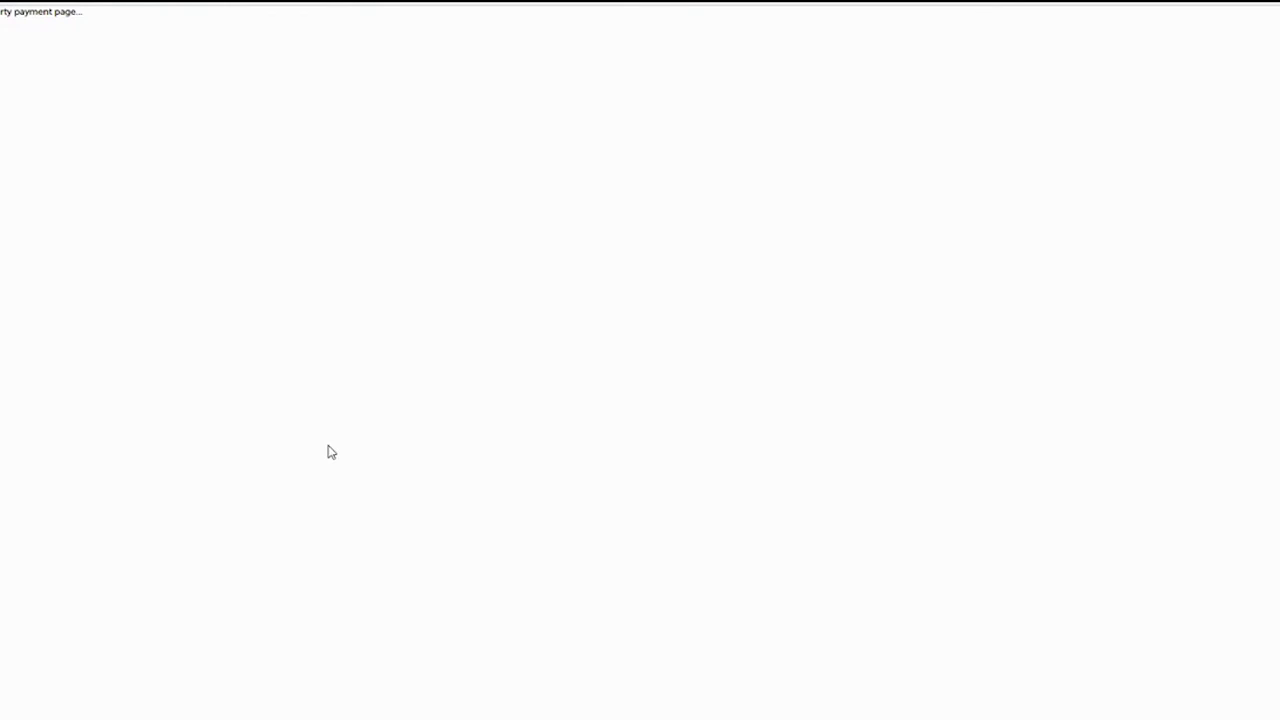
Review the two license fees in the $750.00 shopping cart and check out.
scroll(331, 452, "down", 4)
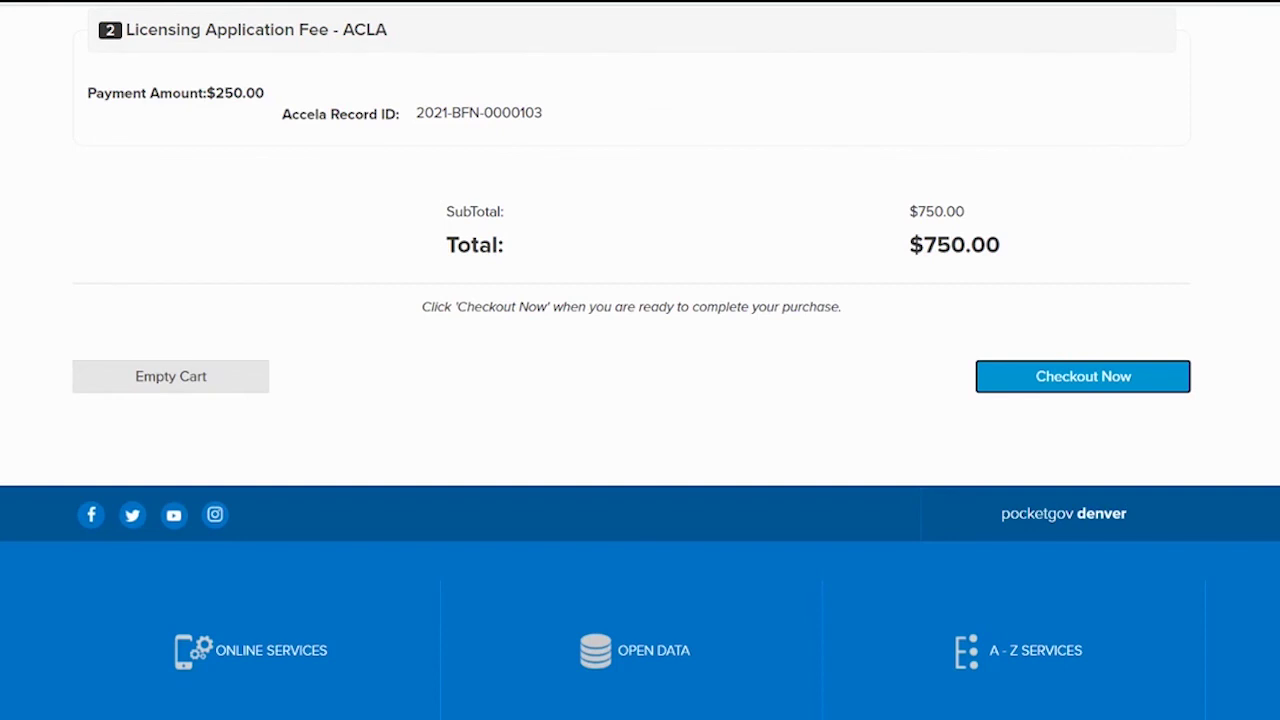
scroll(640, 360, "up", 3)
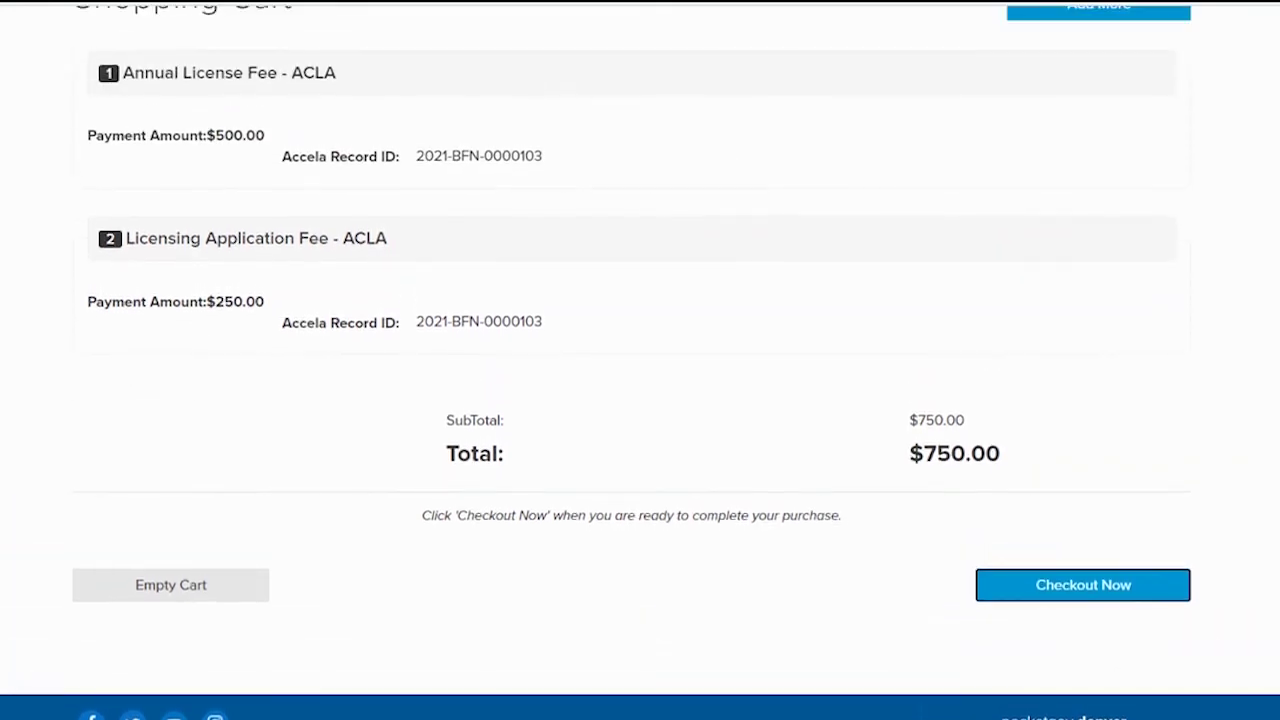
scroll(640, 360, "up", 1)
scroll(640, 360, "down", 1)
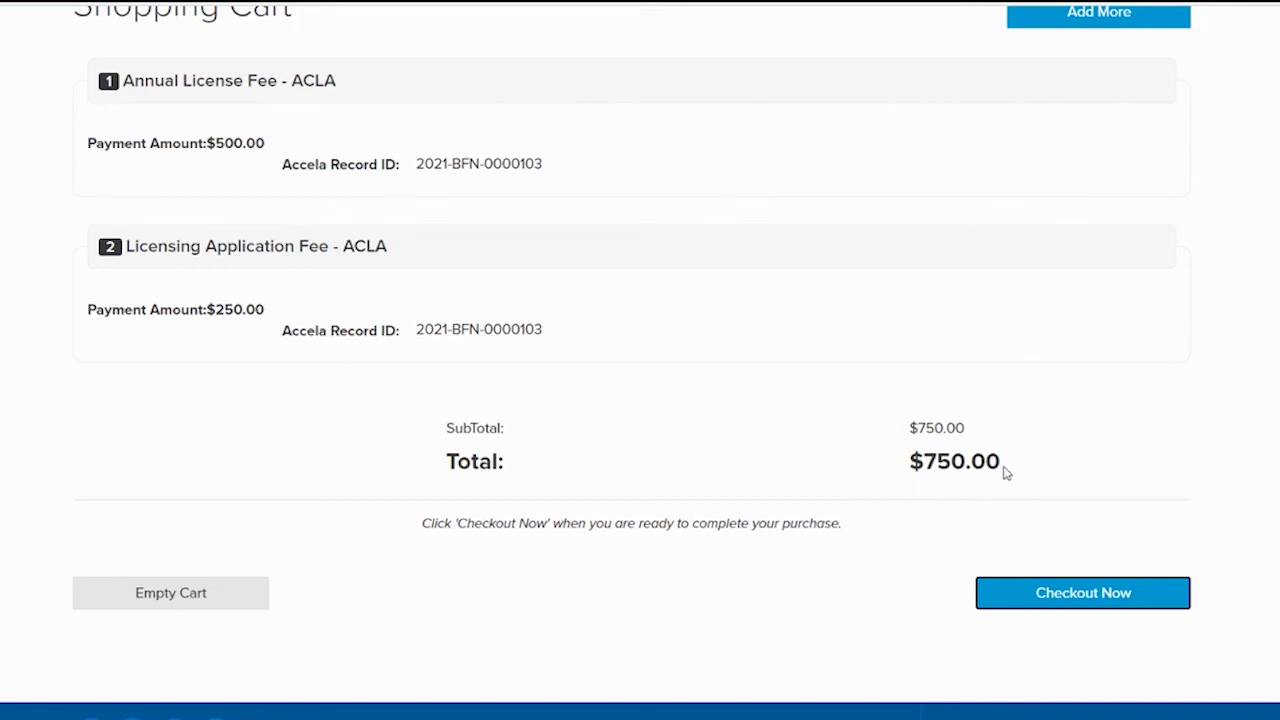
left_click(1047, 594)
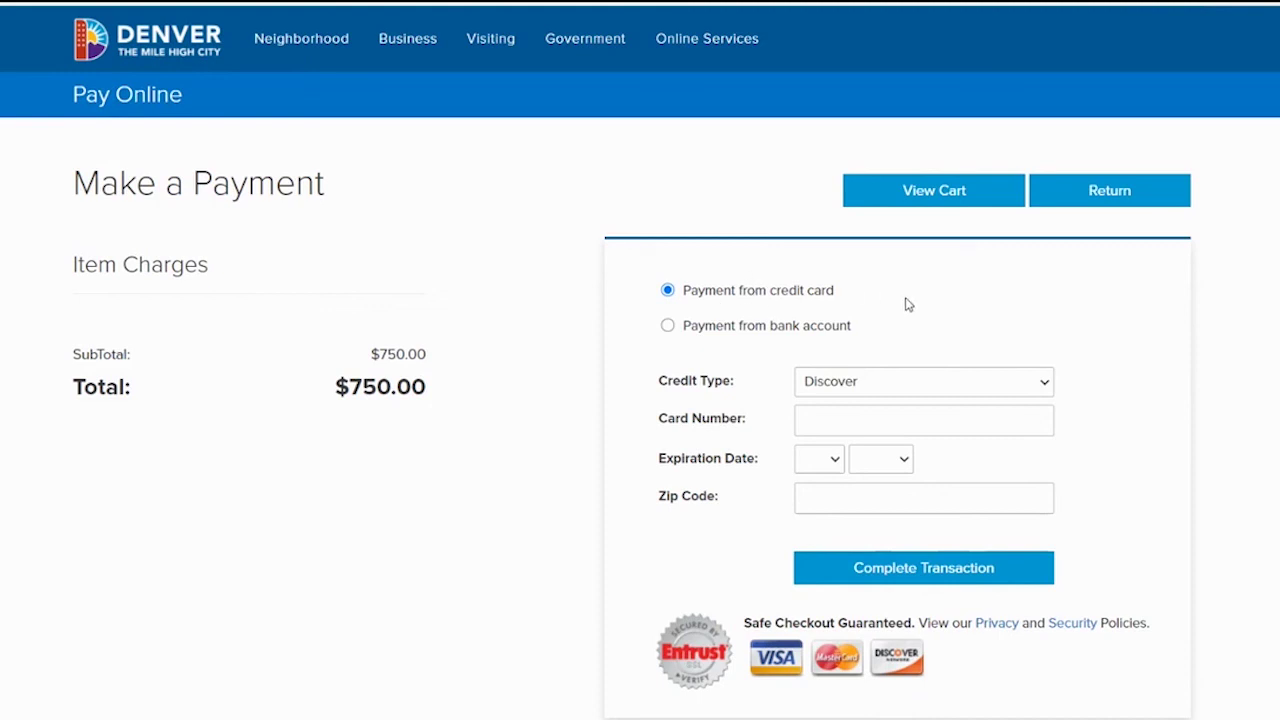
Select Visa Card, enter the card number, and set the expiration to 04/2037.
left_click(889, 391)
left_click(833, 441)
left_click(819, 422)
type("4111111111111111")
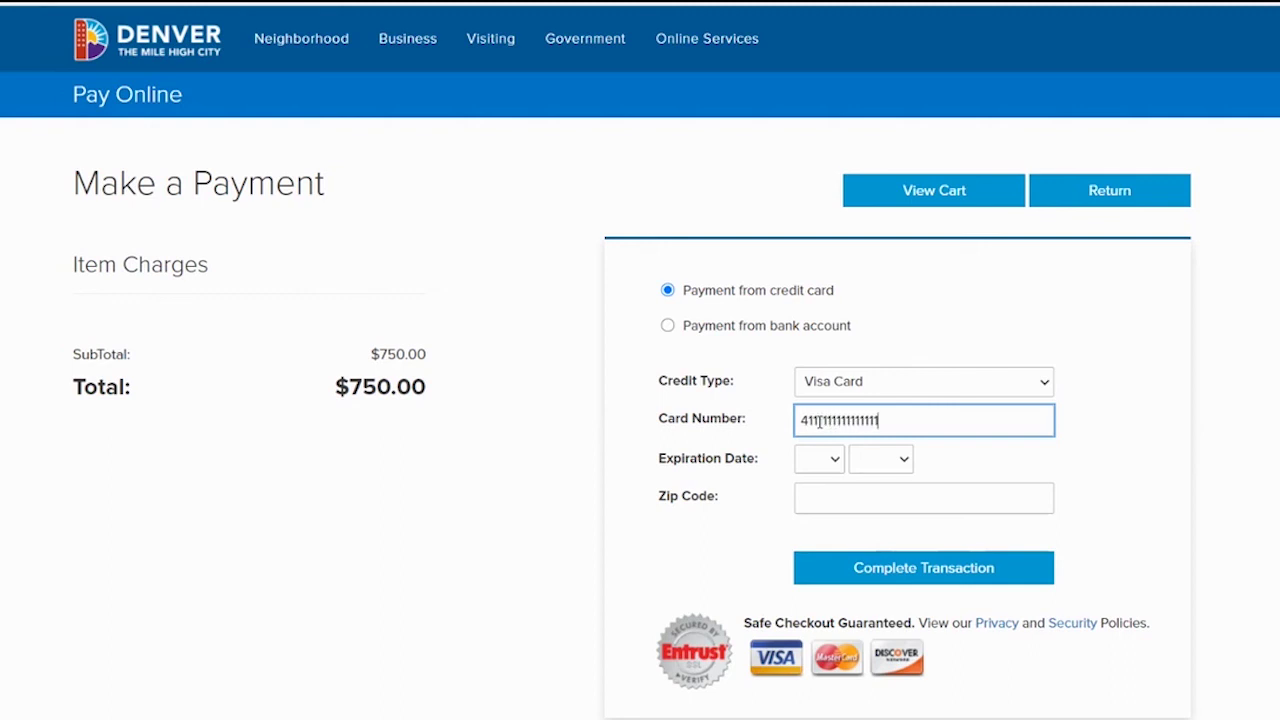
left_click(828, 458)
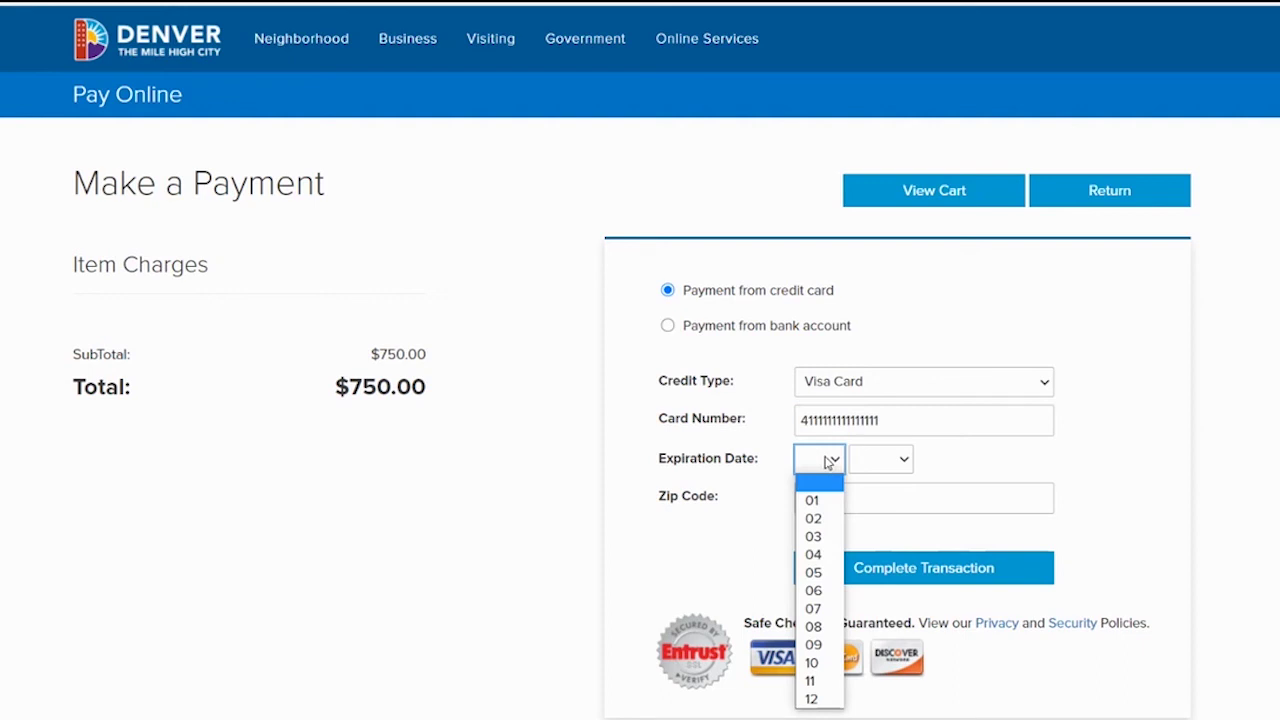
left_click(818, 555)
left_click(882, 462)
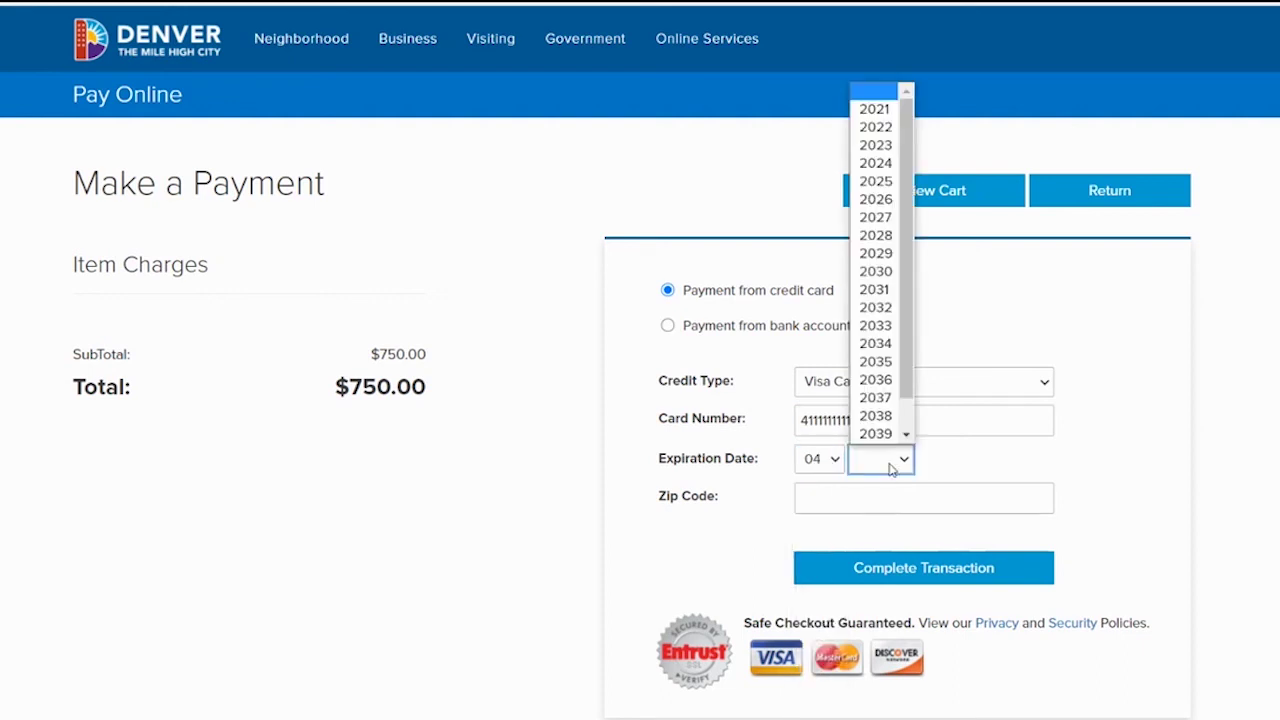
left_click(876, 399)
Enter zip code 80202, complete the transaction, and decline saving the card in the browser.
left_click(838, 499)
type("80202")
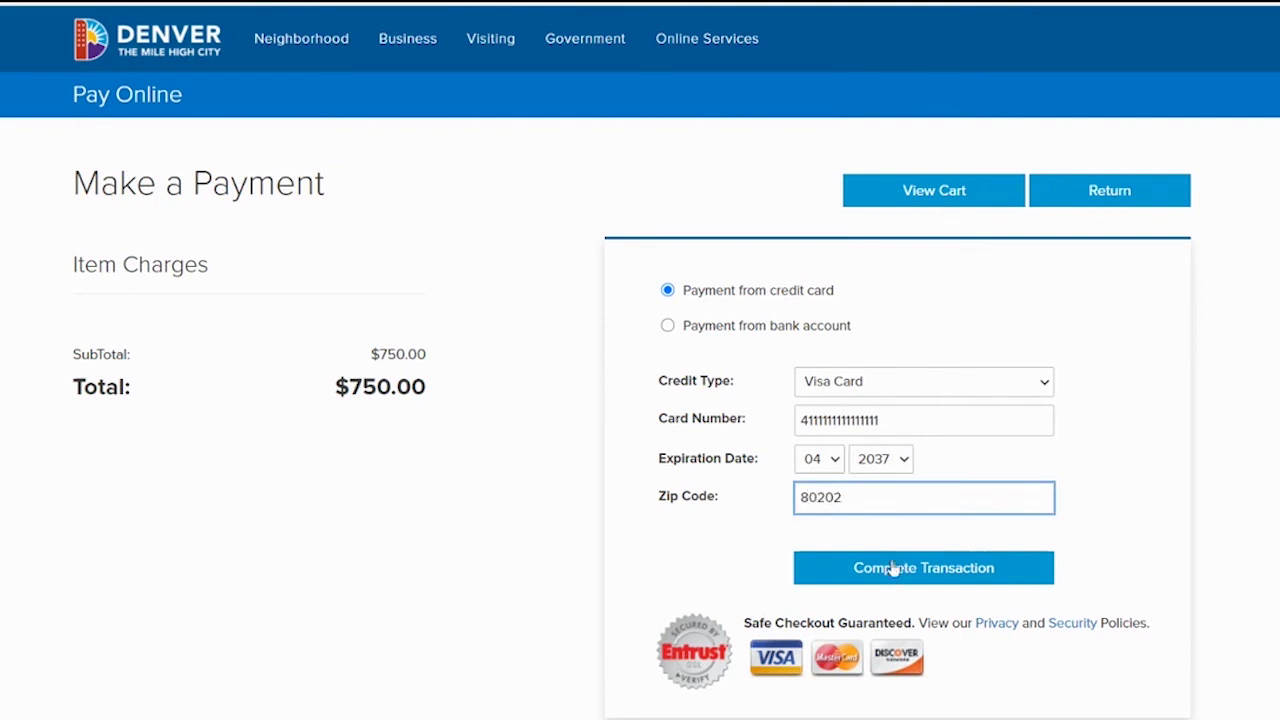
left_click(943, 577)
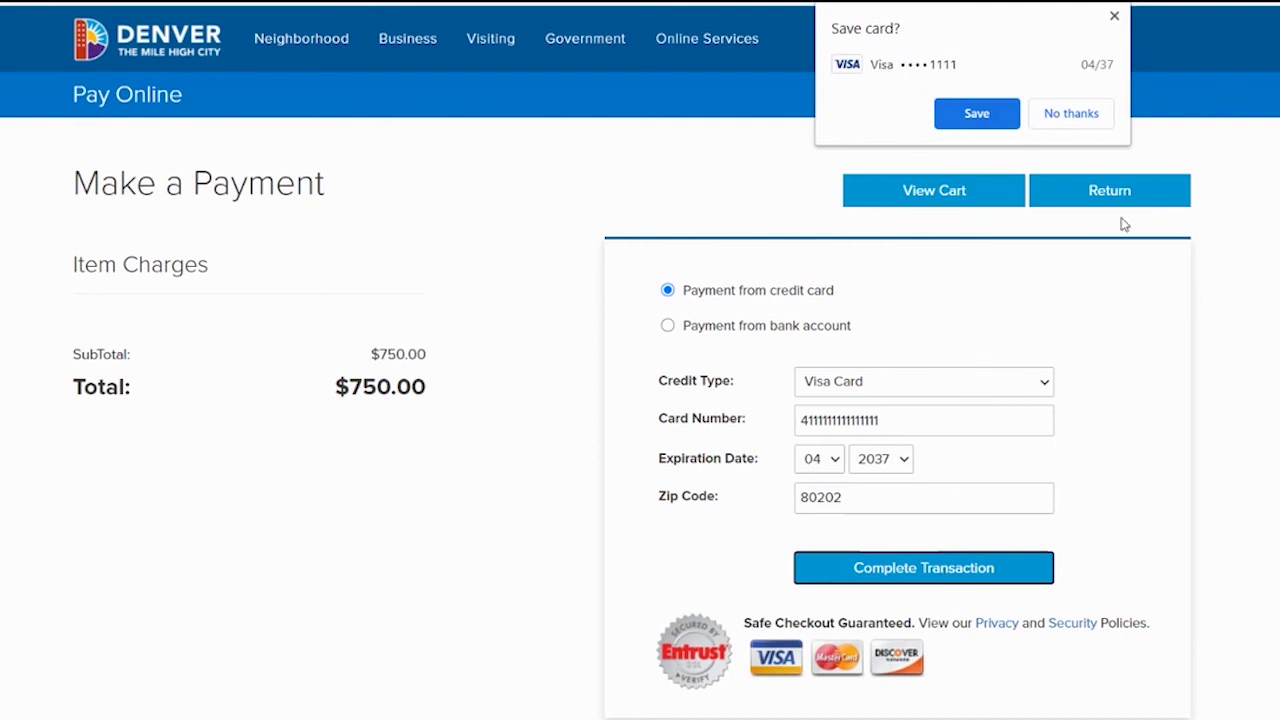
left_click(1091, 114)
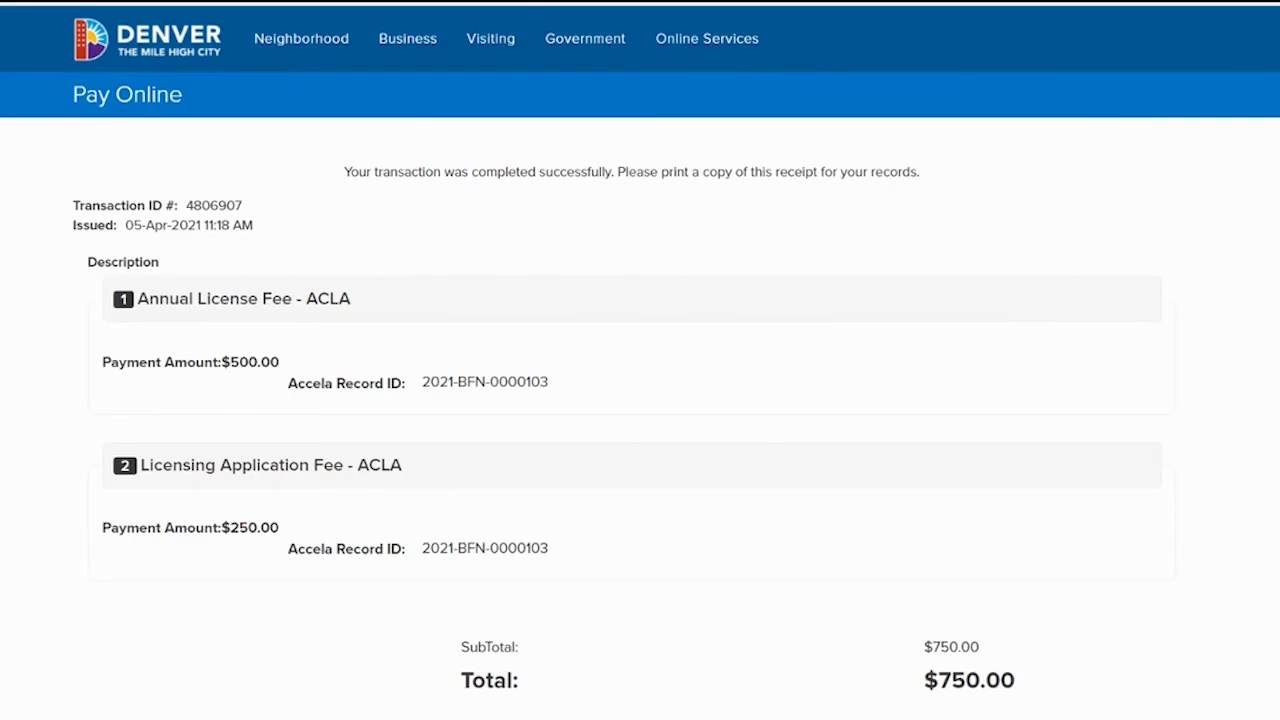
scroll(640, 400, "down", 3)
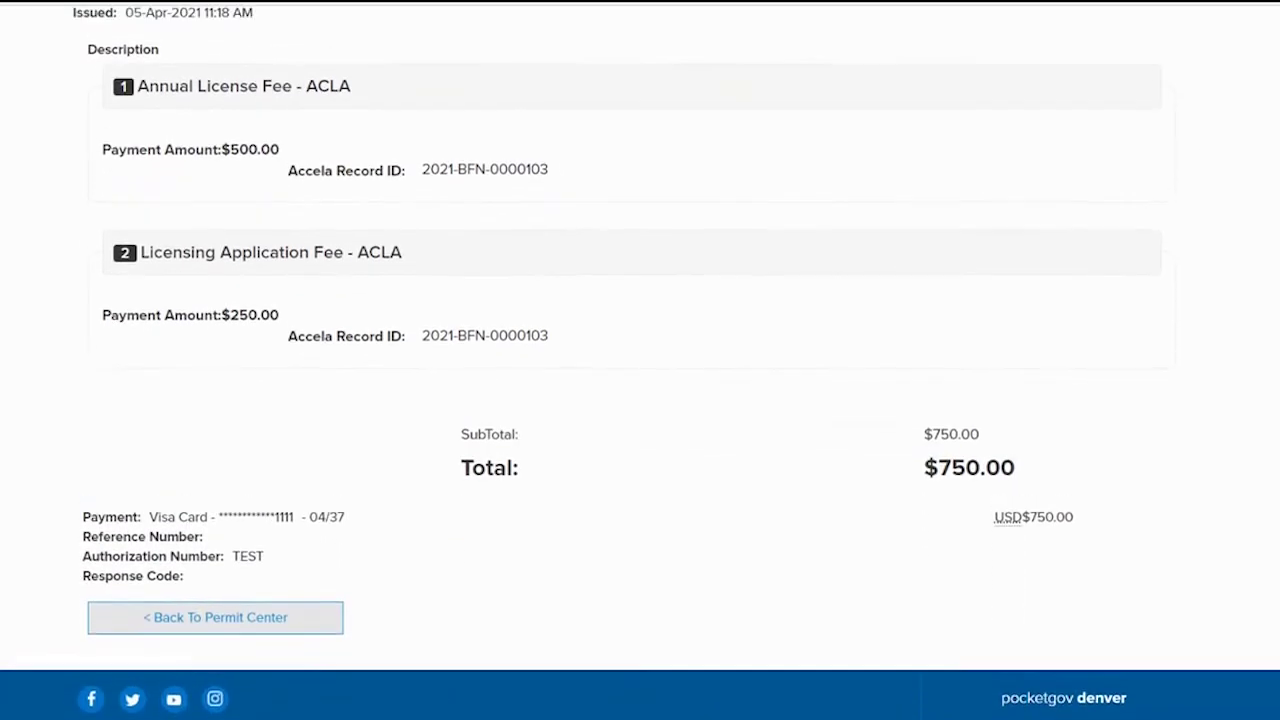
scroll(640, 400, "up", 1)
scroll(640, 400, "up", 2)
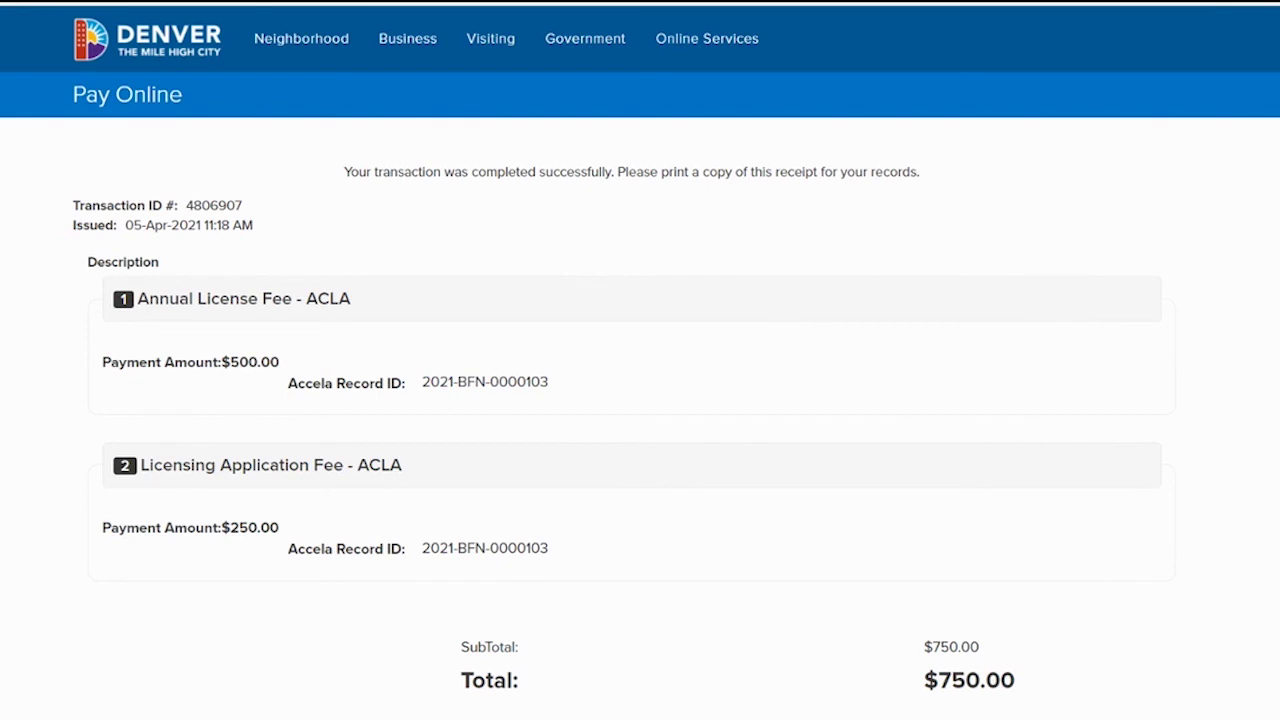
scroll(640, 400, "down", 2)
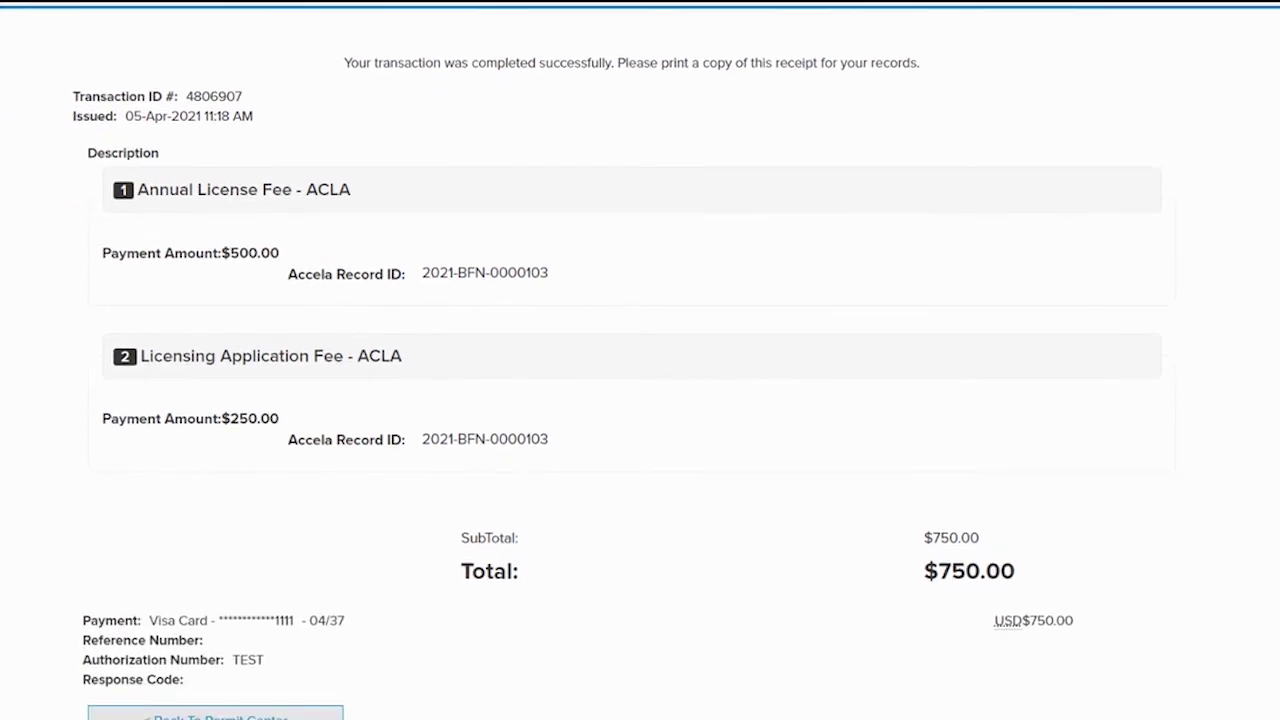
scroll(640, 400, "down", 2)
scroll(640, 400, "up", 4)
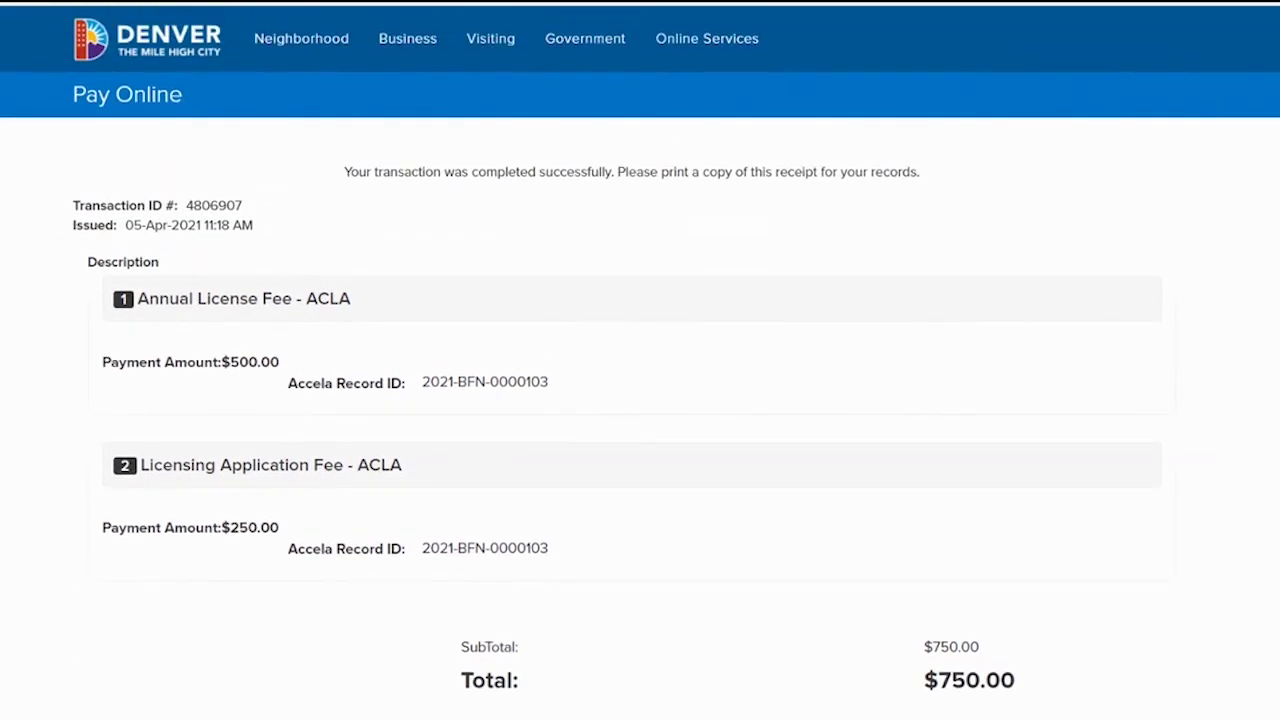
scroll(960, 408, "down", 3)
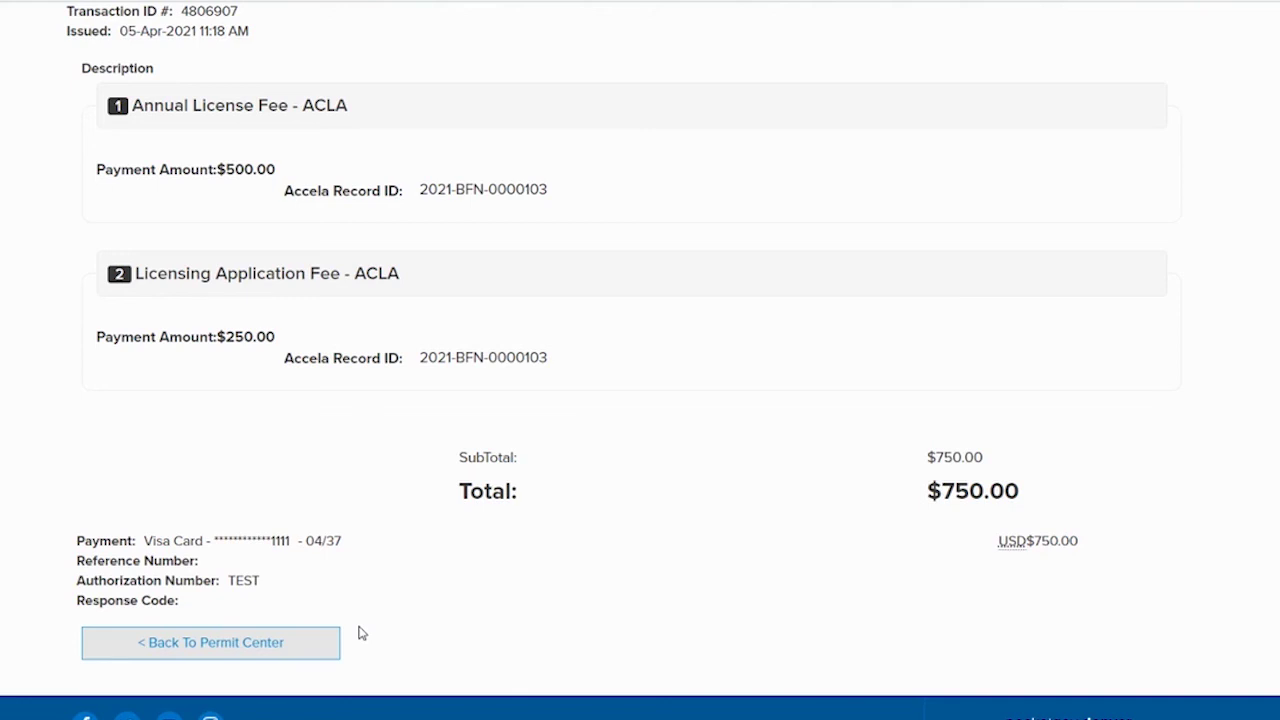
Return to the Permit Center and expand the Business Licenses section of My Records.
left_click(235, 651)
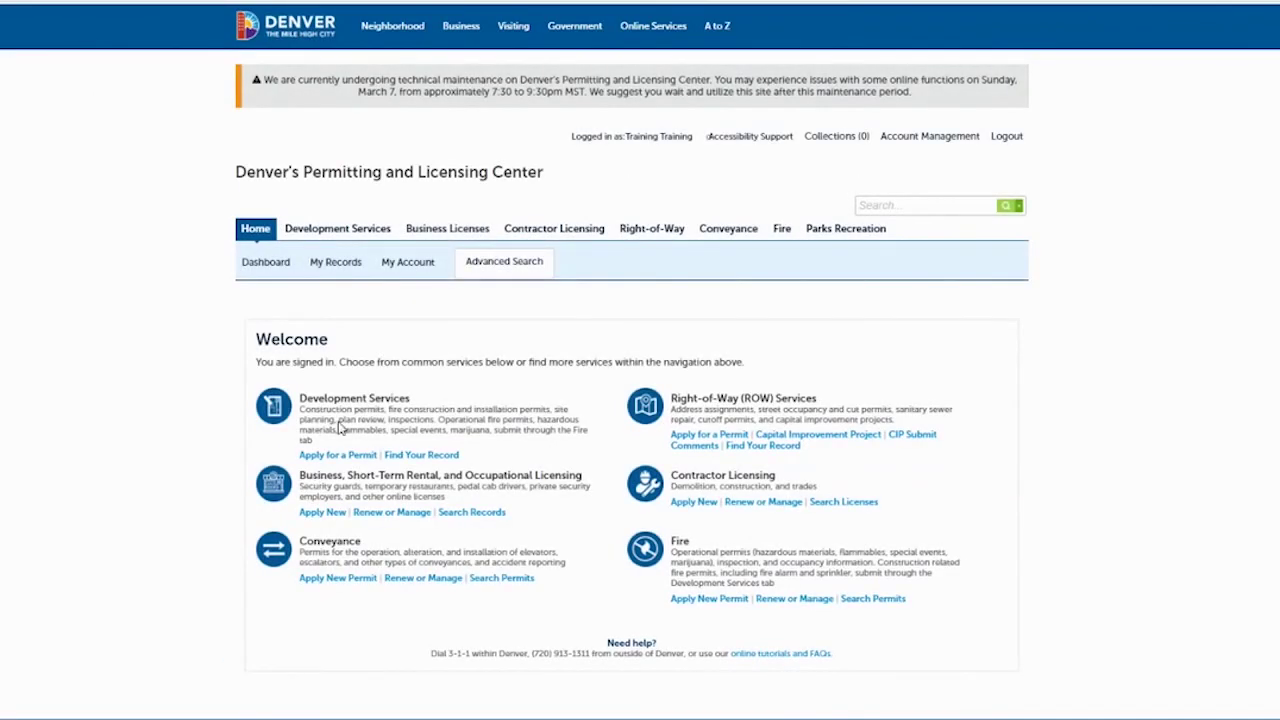
left_click(345, 265)
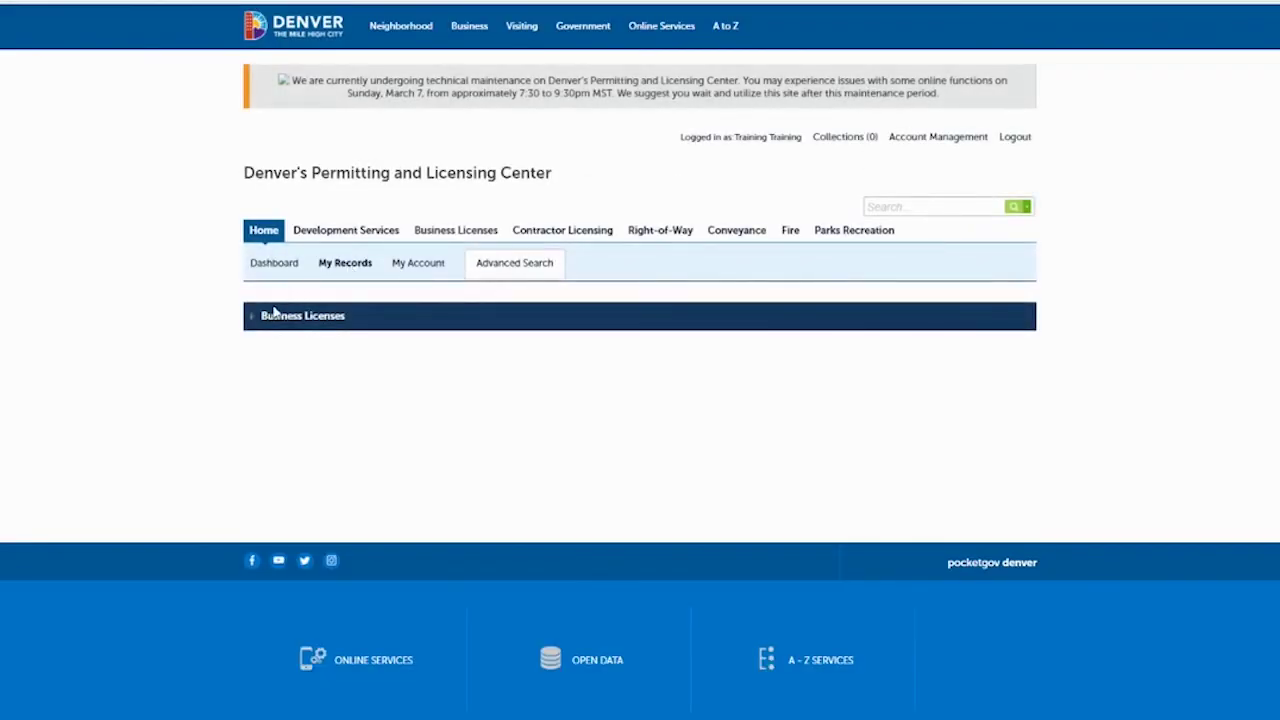
left_click(253, 318)
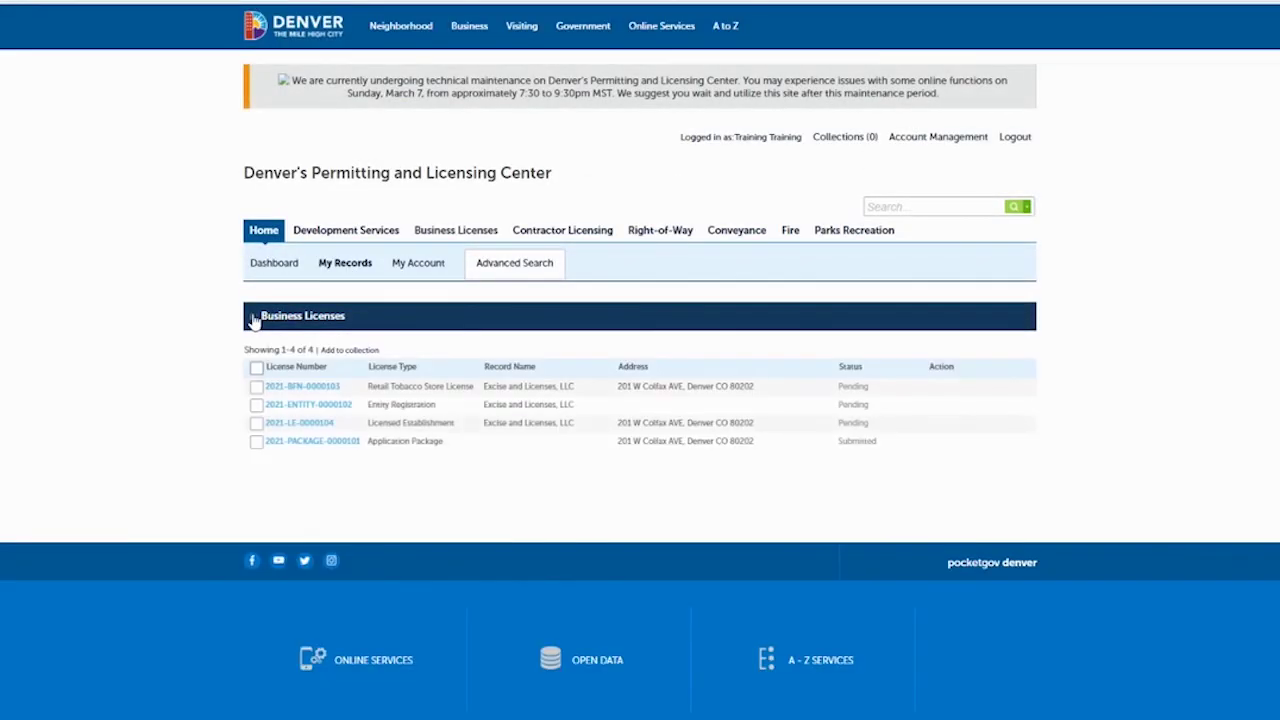